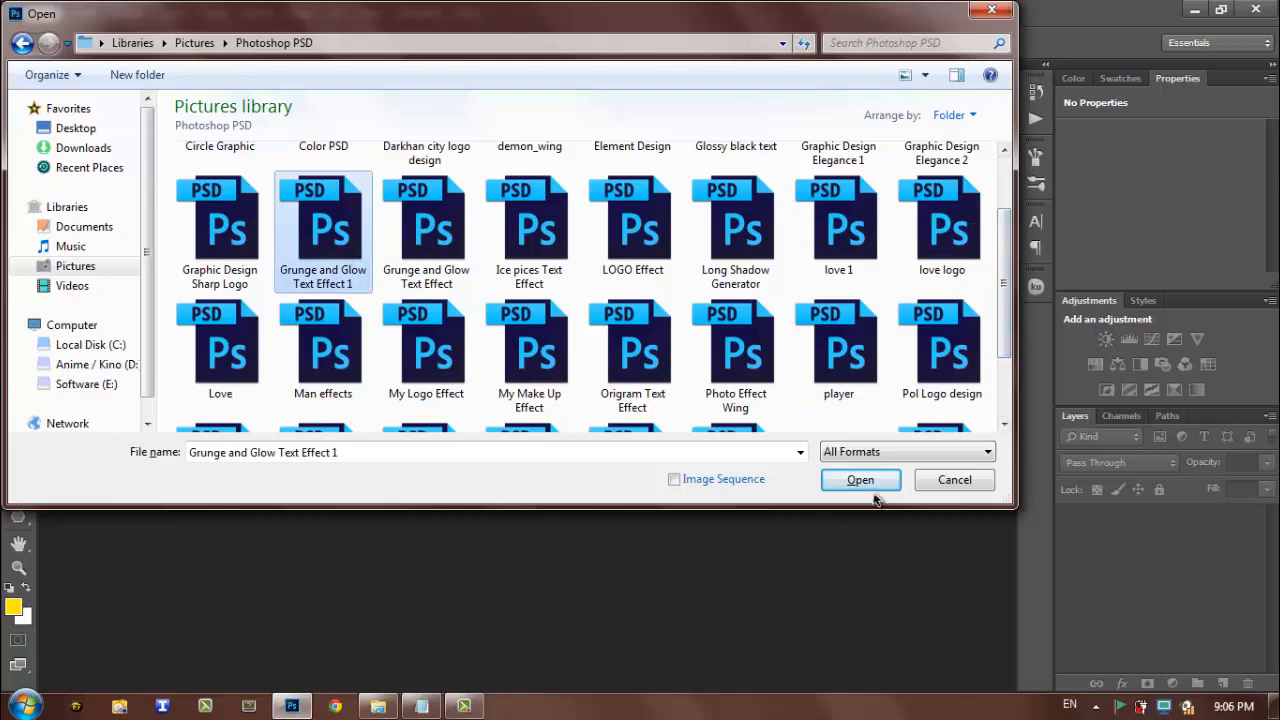
Open the Grunge and Glow Text Effect 1 PSD, and create a new 1920 × 1080 pixel document named TEXT.
left_click(870, 481)
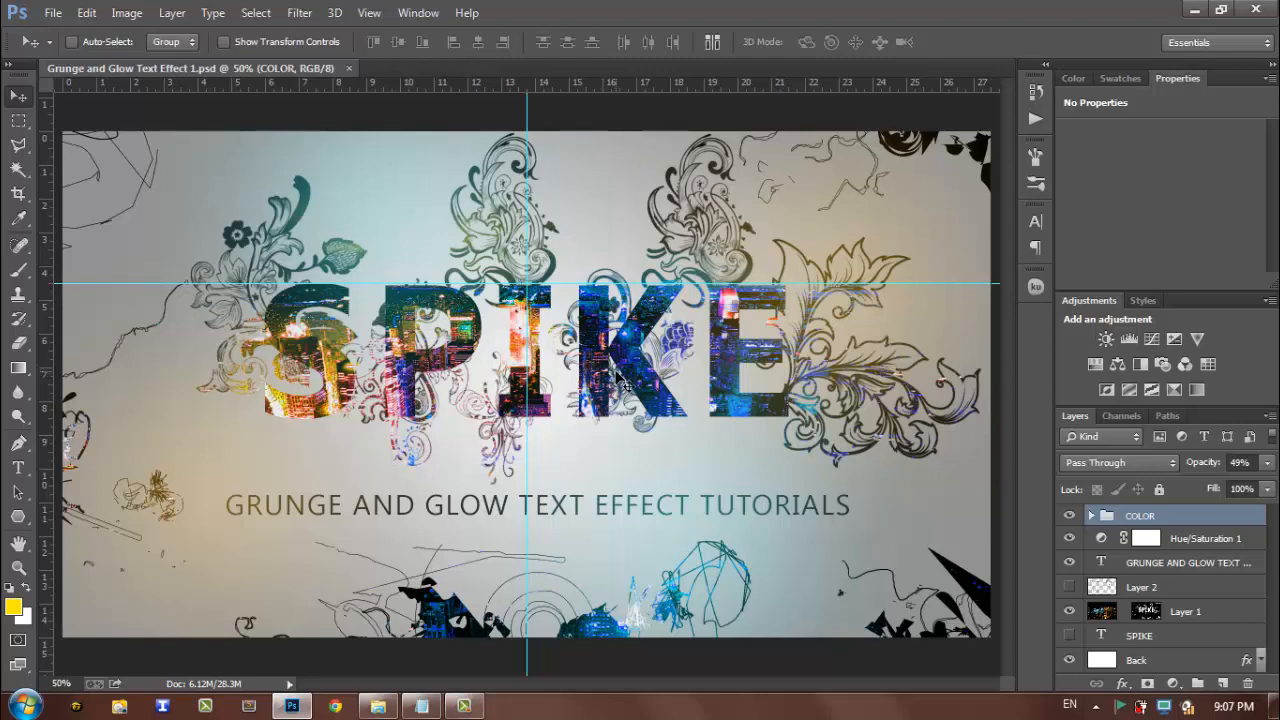
key("ctrl+n")
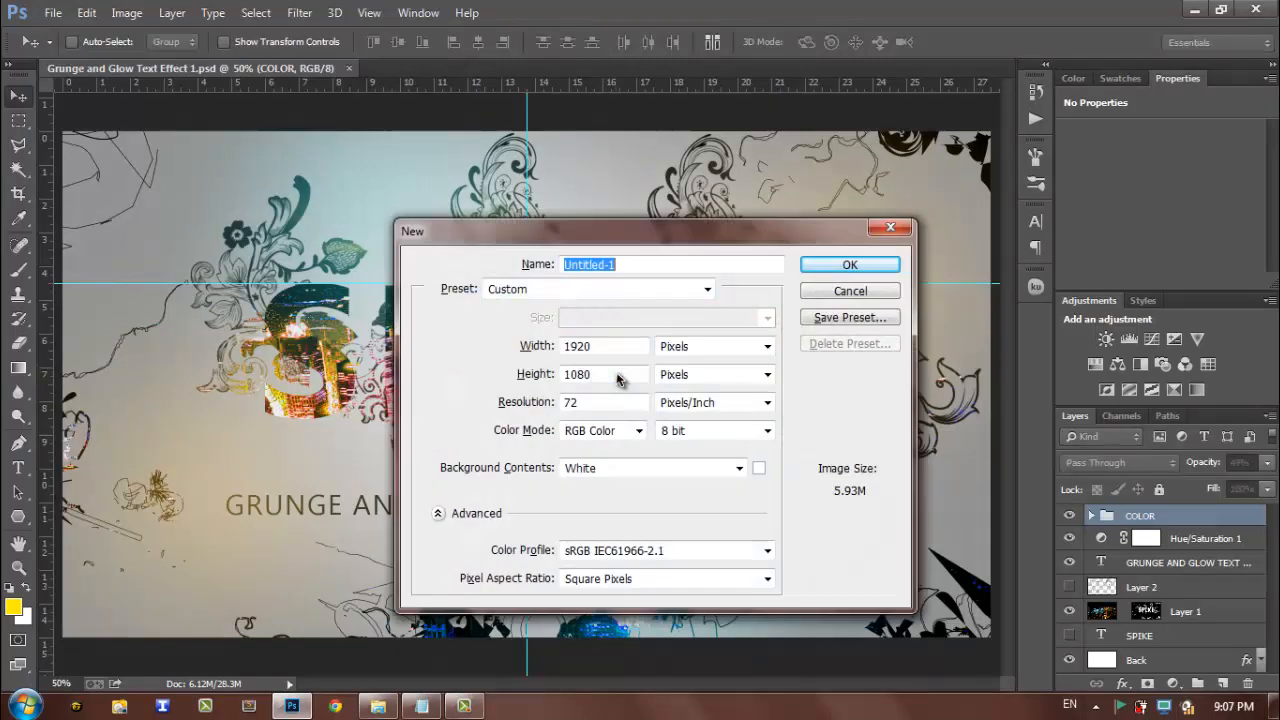
type("TEXT")
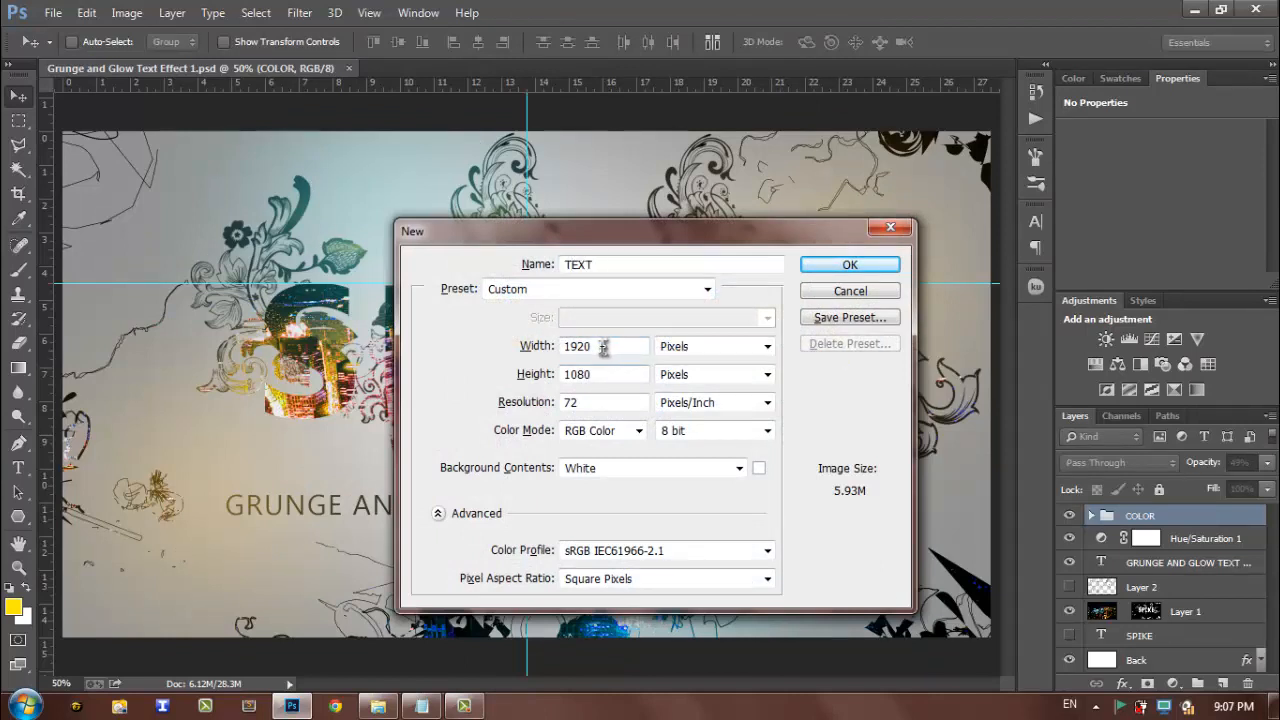
key("Tab")
key("Tab")
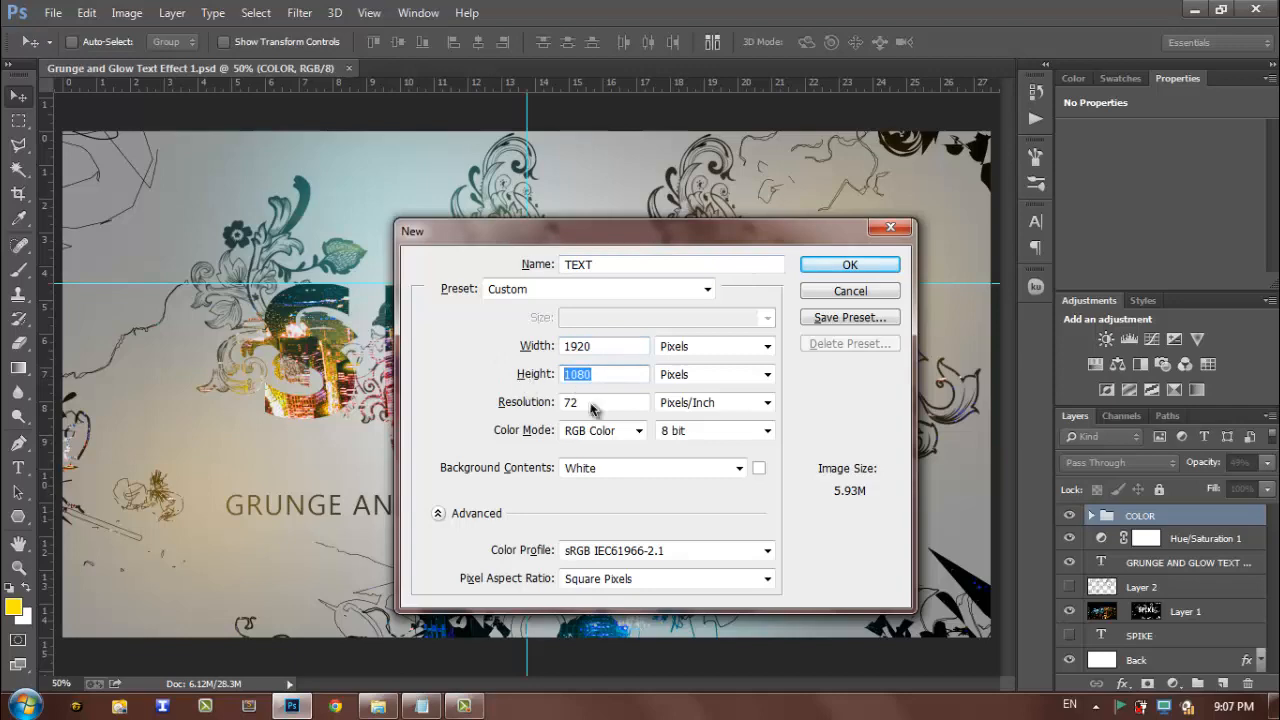
key("Tab")
left_click(864, 264)
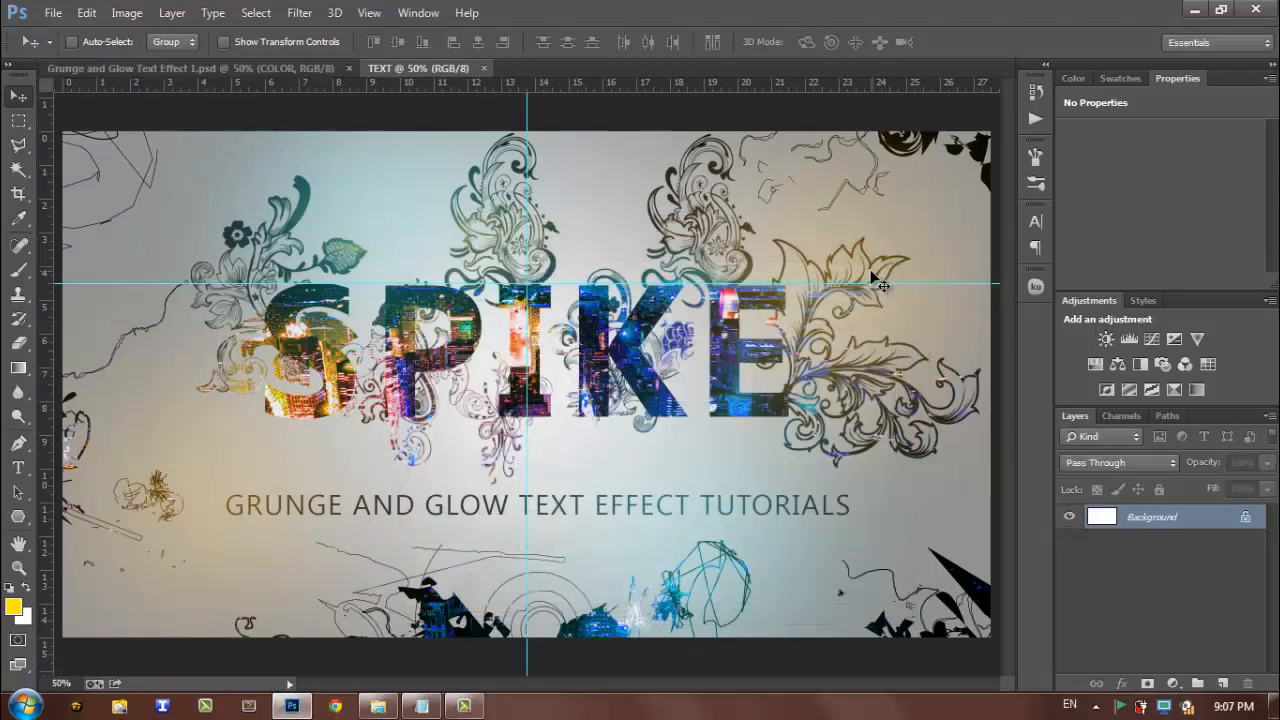
Unlock the Background layer, rename it BACK and select it.
left_click(1245, 517)
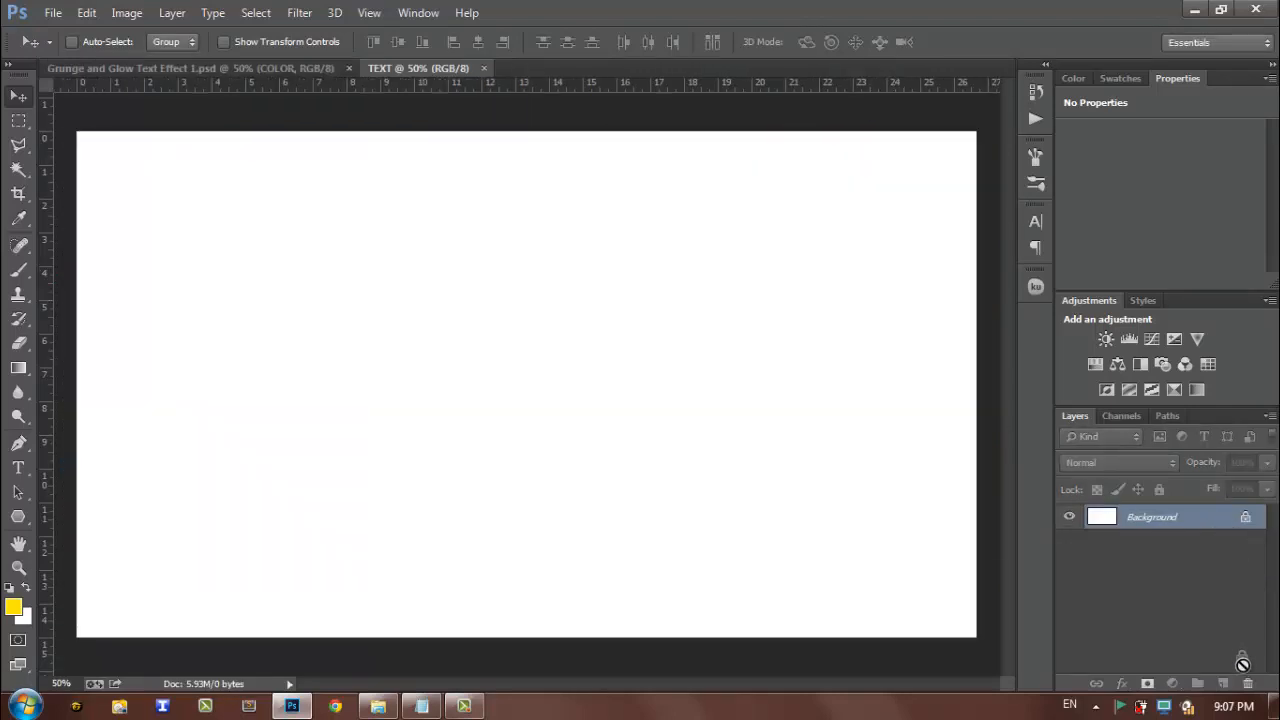
double_click(1140, 517)
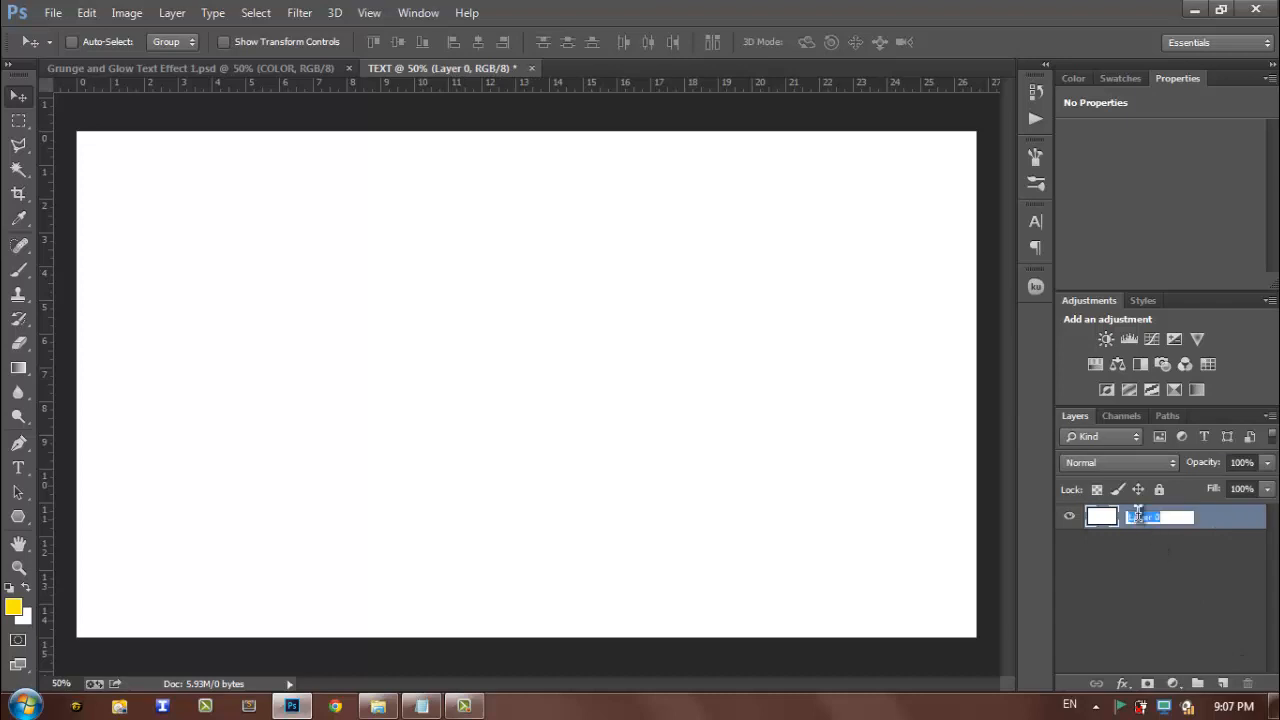
type("BACK")
left_click(1134, 565)
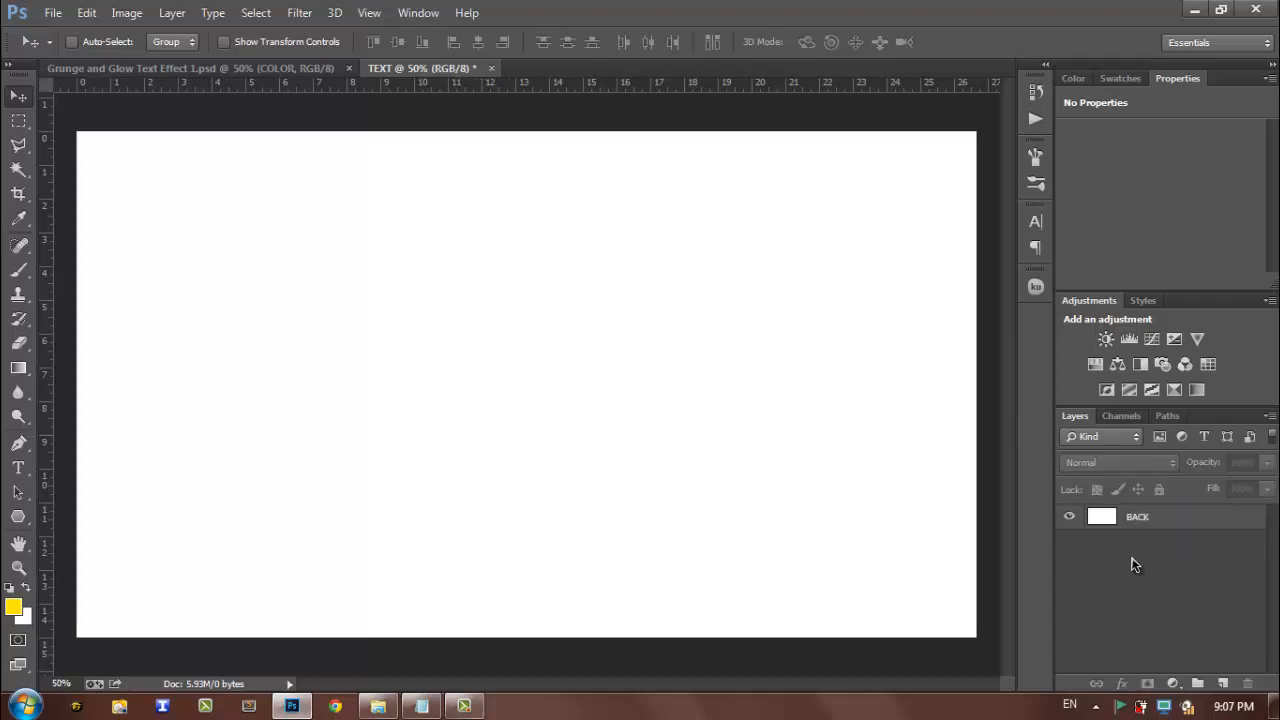
left_click(1158, 524)
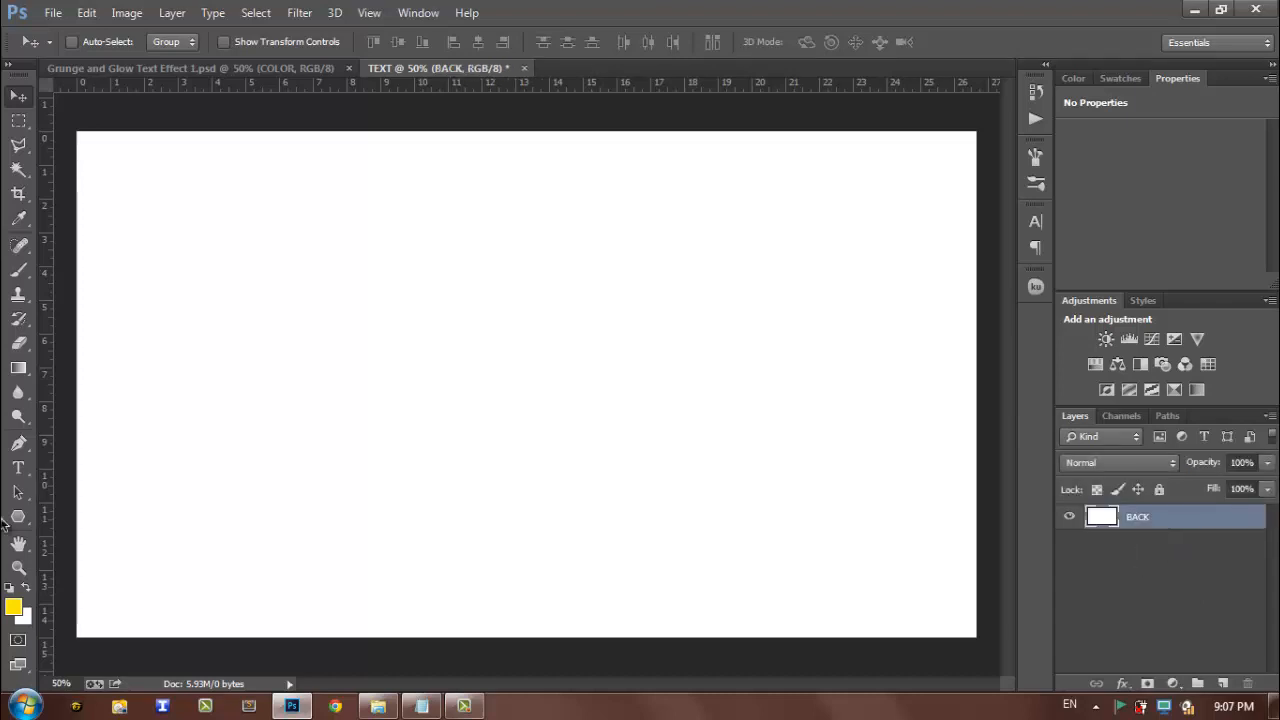
Add the text SPIKE to the white canvas, select all its letters and move it nearer the canvas centre.
left_click(18, 467)
left_click(339, 336)
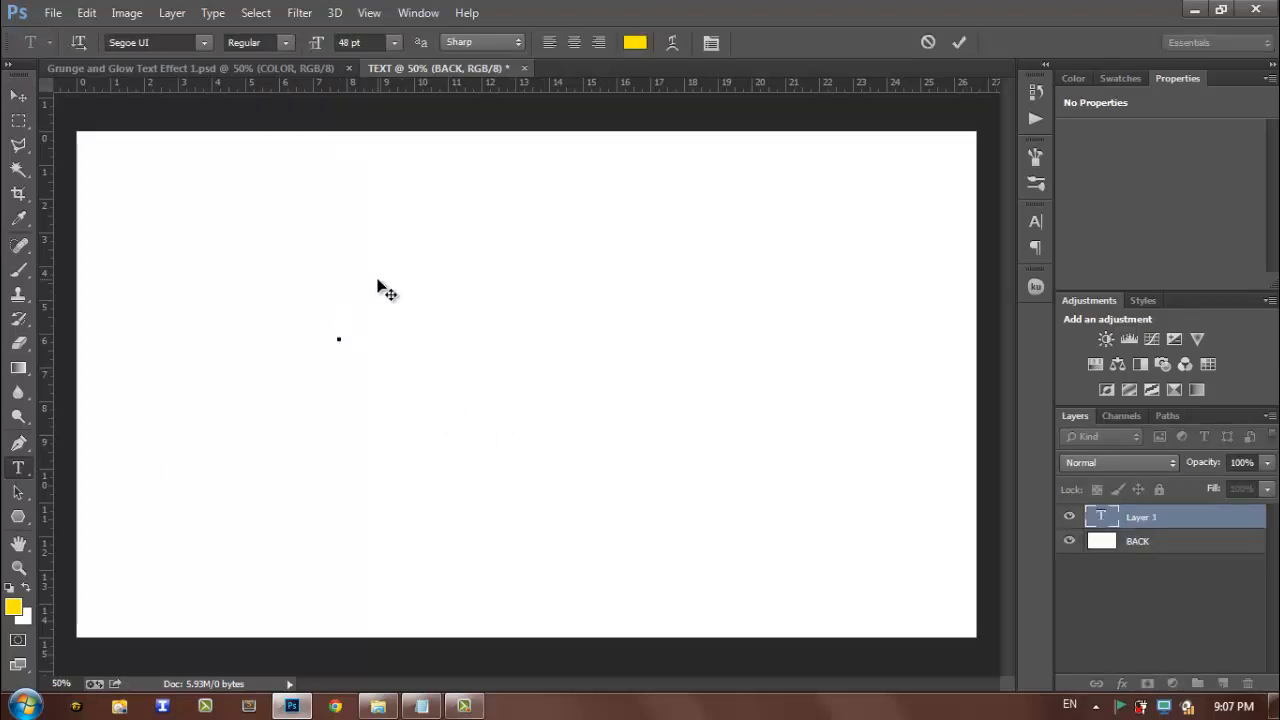
type("SPIKE")
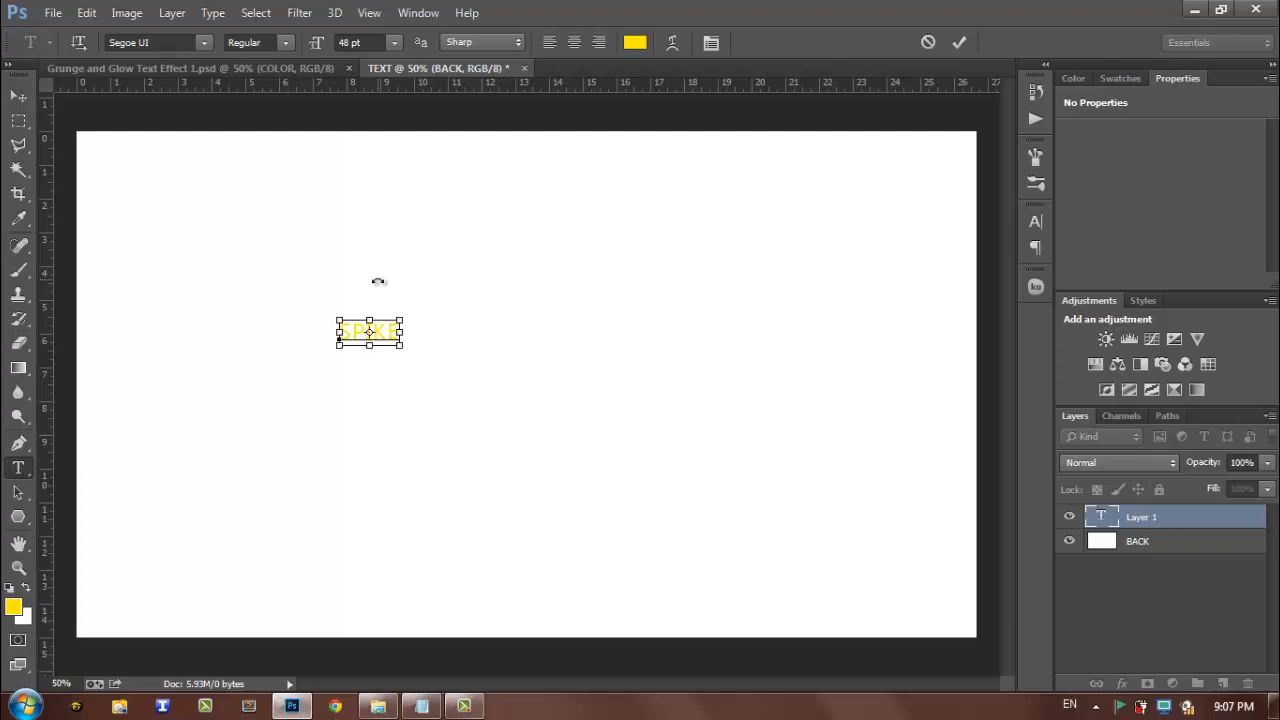
key("ctrl+a")
left_click_drag(500, 390, 586, 398)
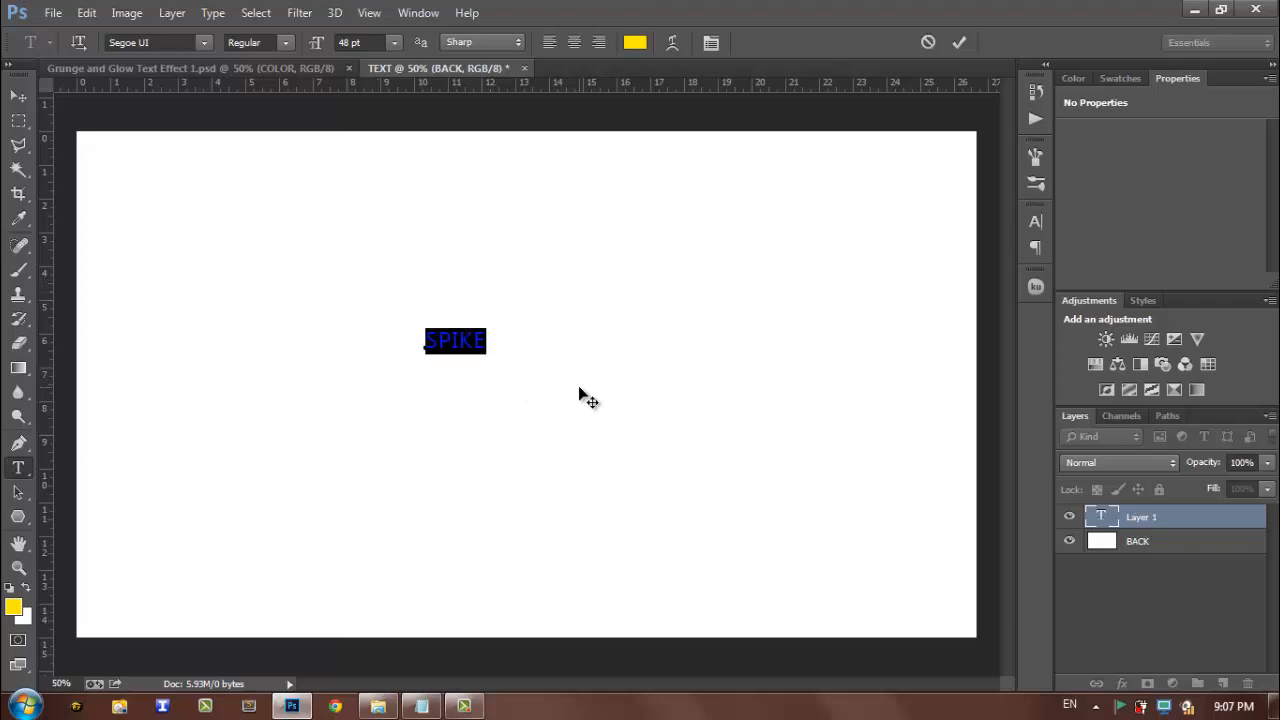
Set the SPIKE text to 400 pt Bold and reposition it near the middle of the canvas.
left_click(1035, 222)
left_click(828, 263)
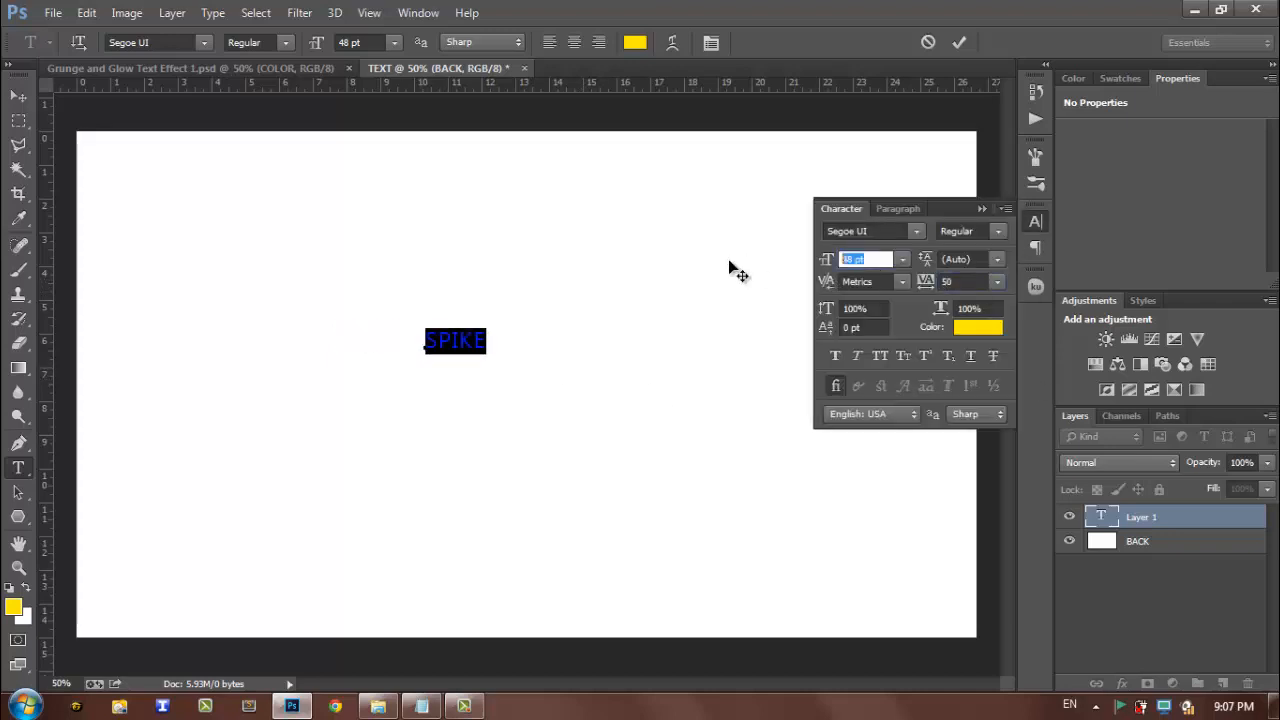
type("400")
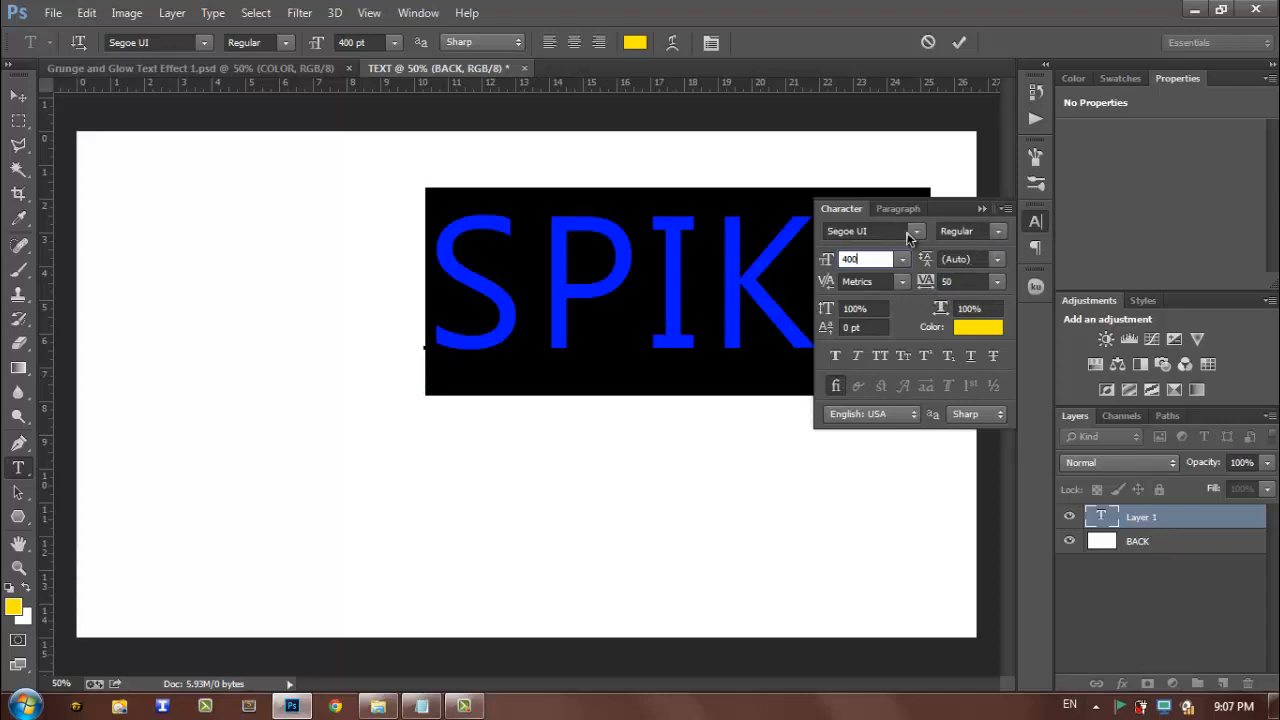
left_click(1000, 233)
left_click(962, 309)
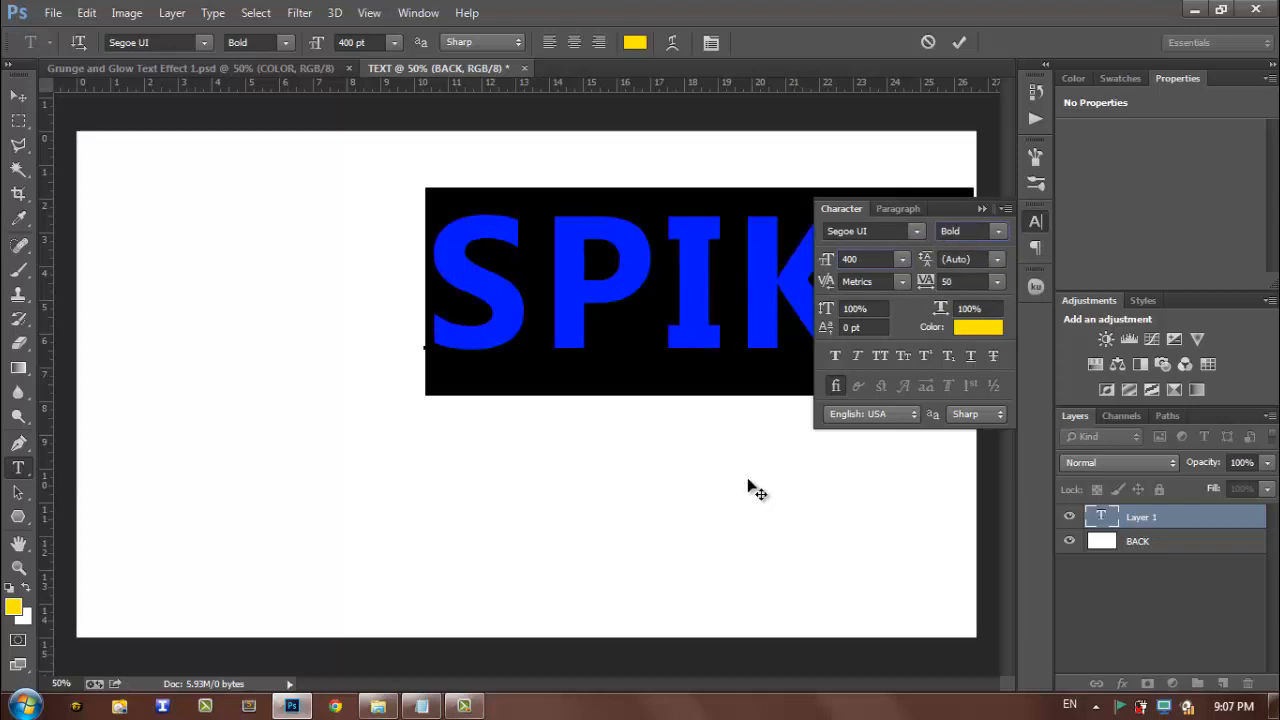
left_click_drag(749, 489, 625, 546)
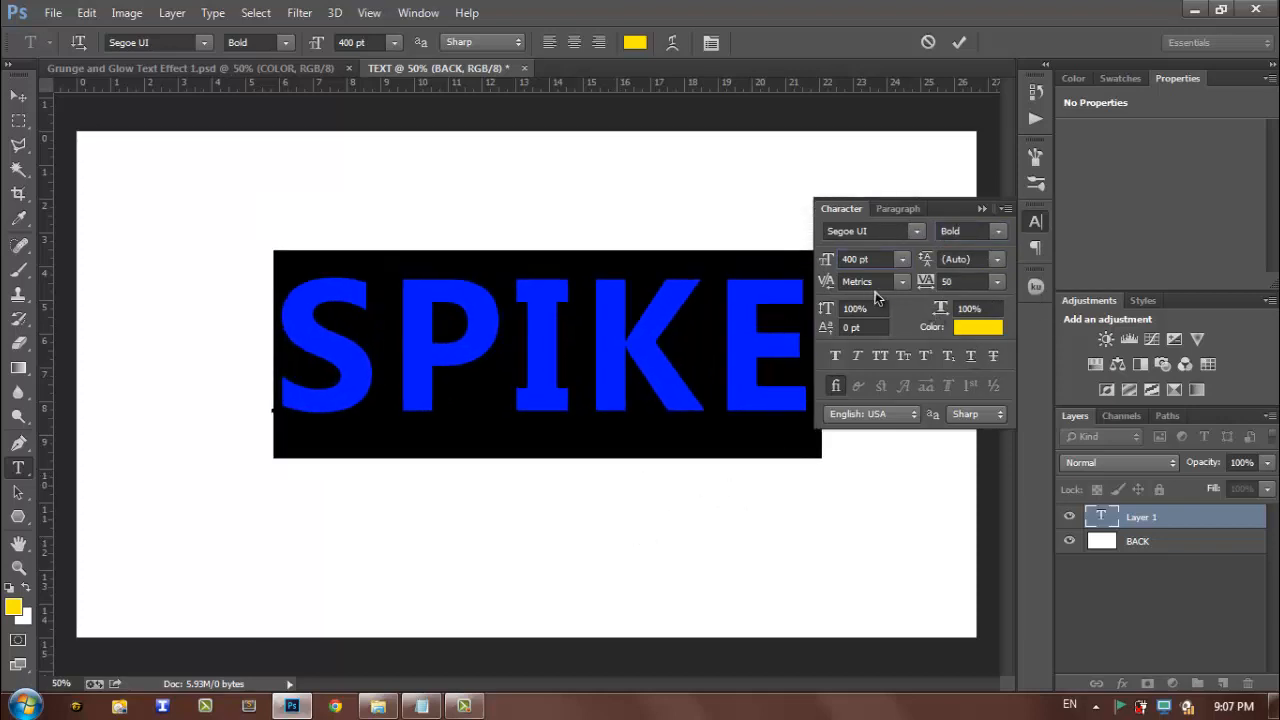
Check the SPIKE text's tracking and size, choose Segoe UI as its font and commit the text.
double_click(972, 282)
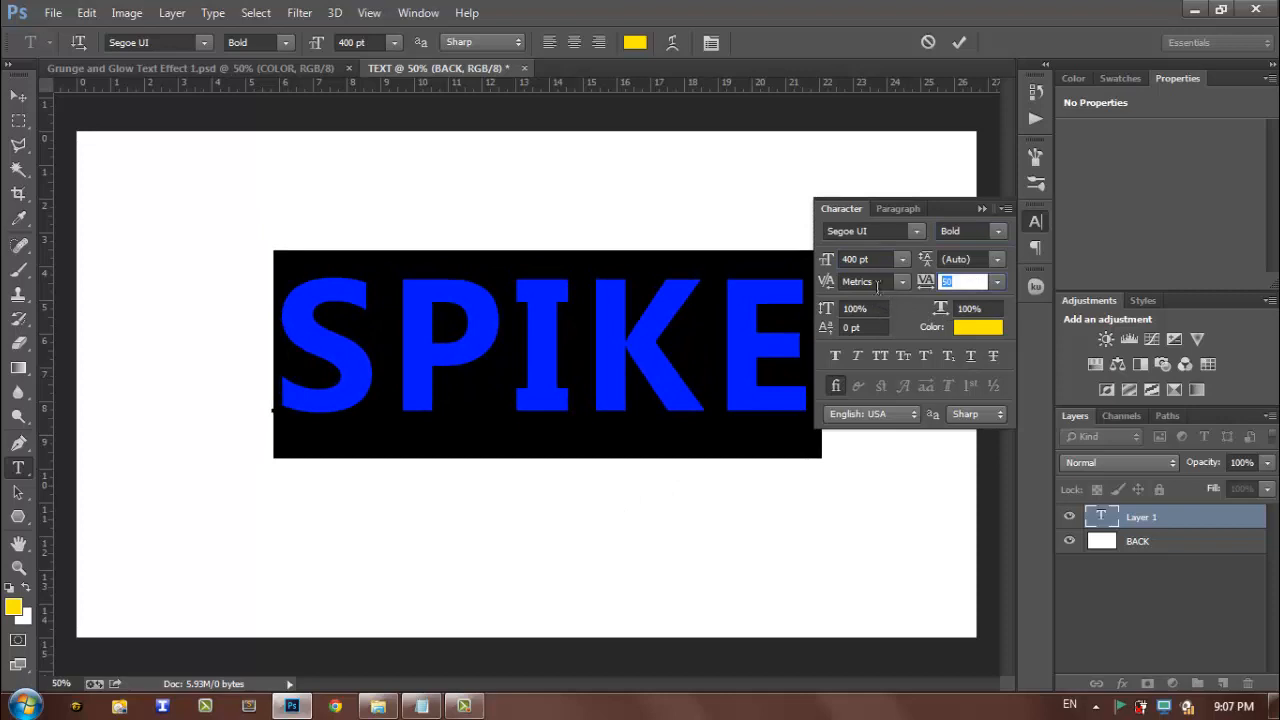
double_click(873, 259)
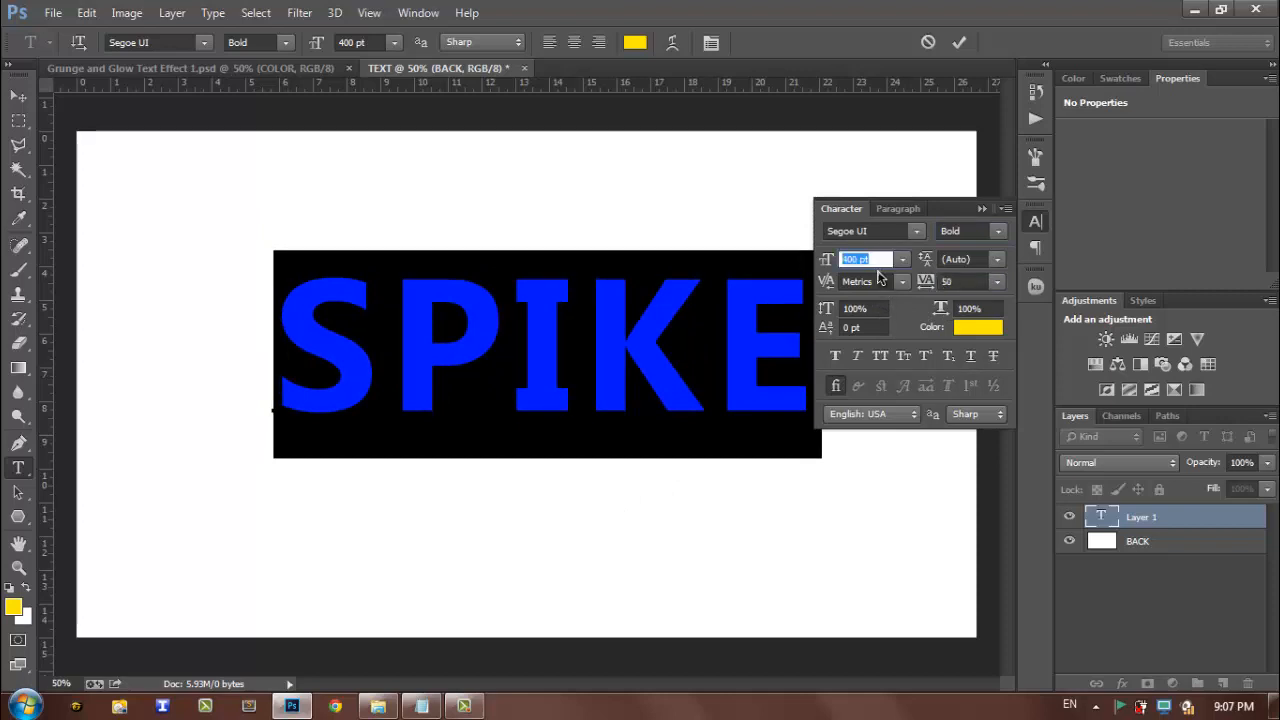
left_click(915, 233)
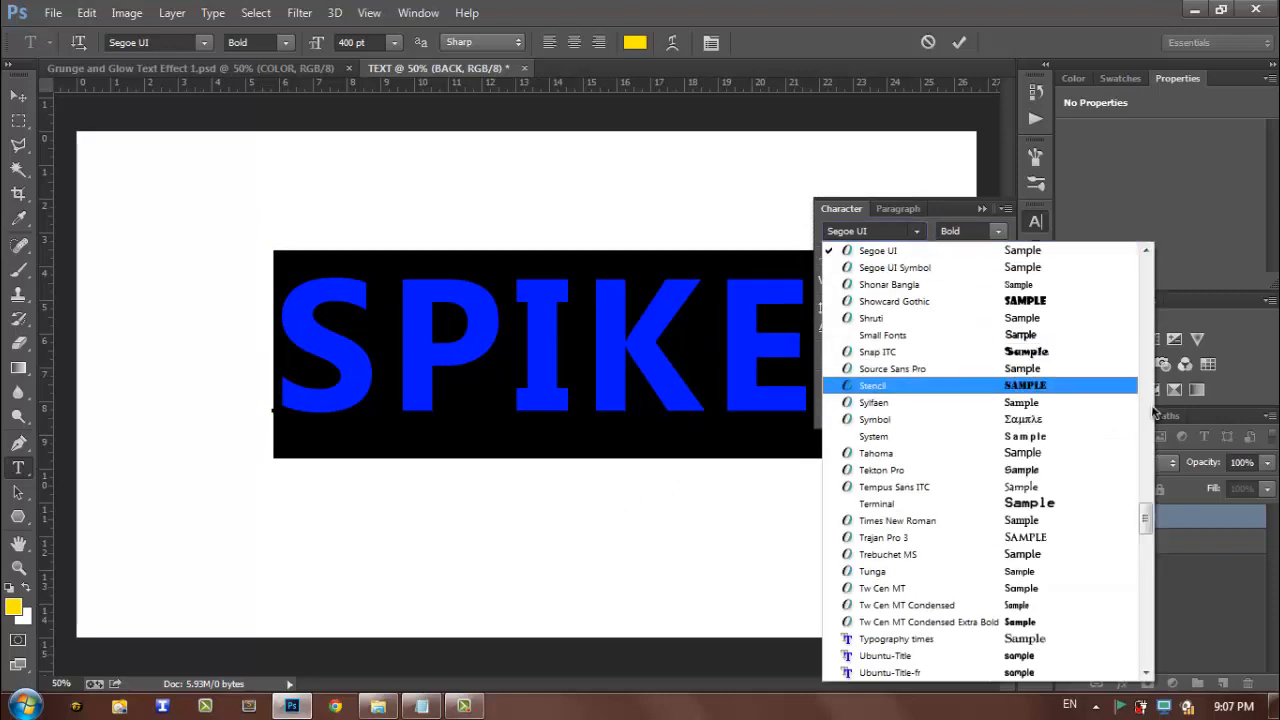
mouse_move(1146, 511)
left_mouse_down()
mouse_move(1148, 497)
mouse_move(1149, 508)
left_mouse_up()
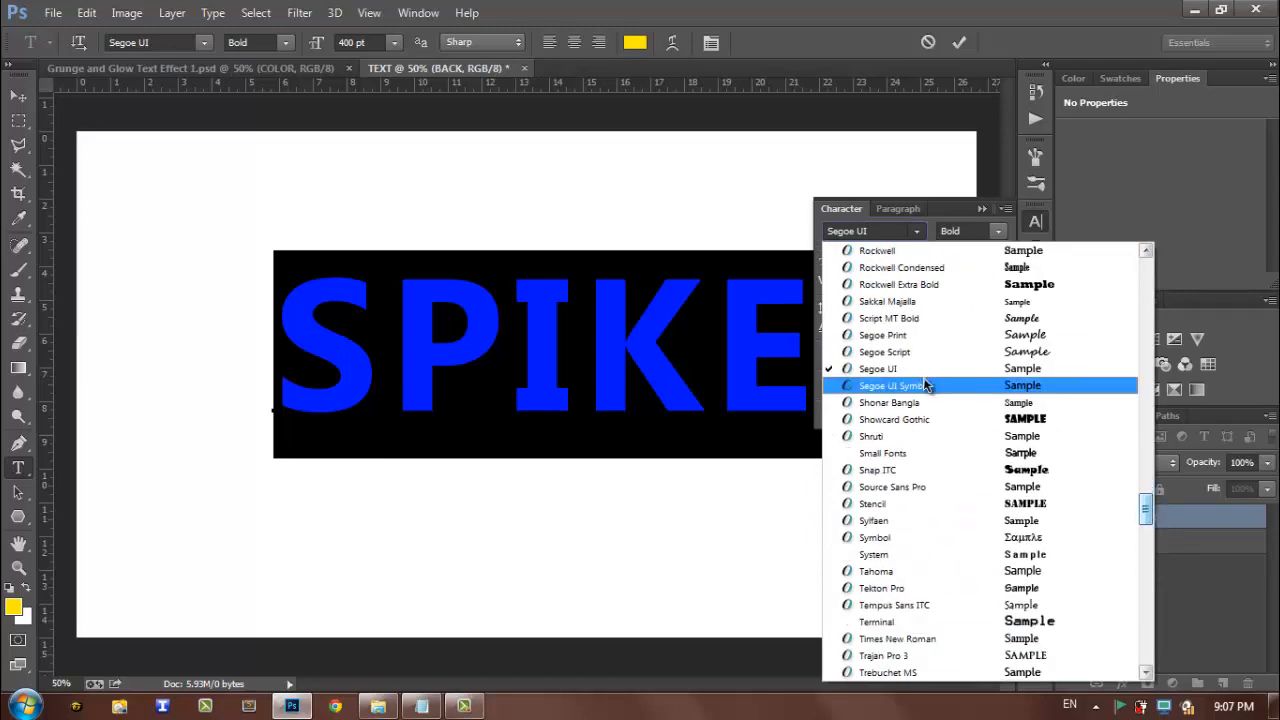
left_click(924, 375)
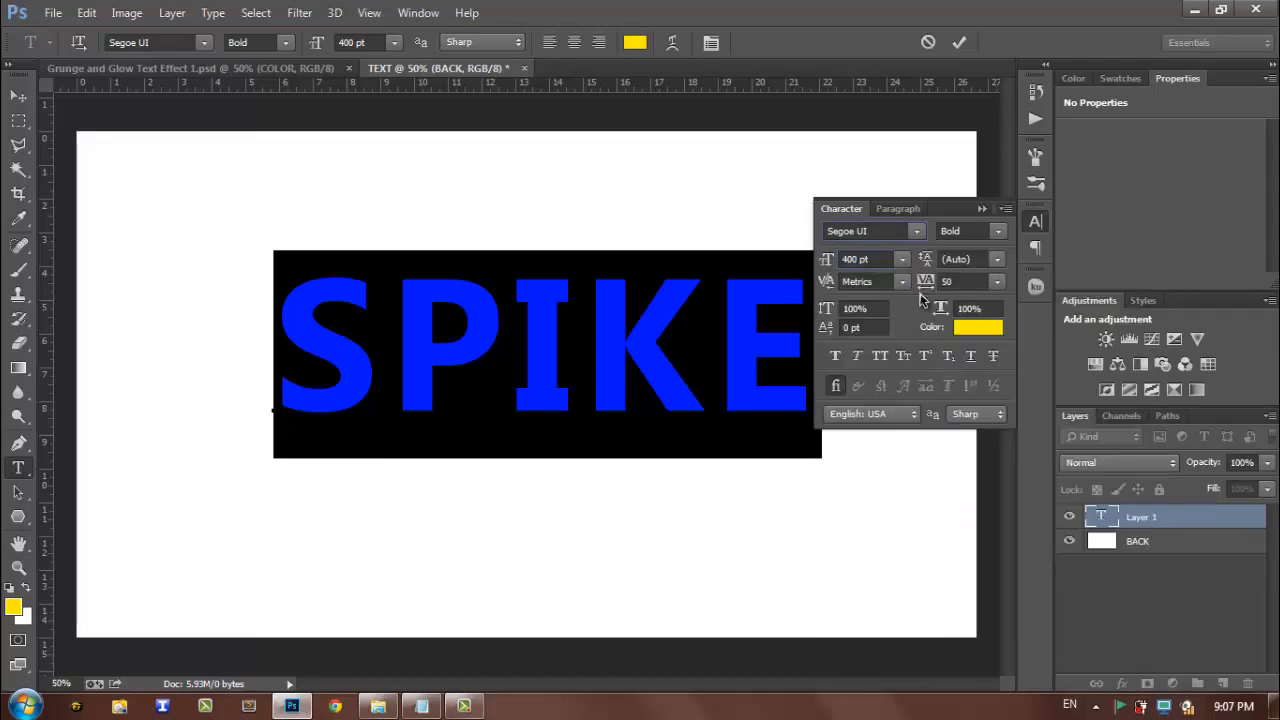
left_click(981, 208)
left_click(959, 42)
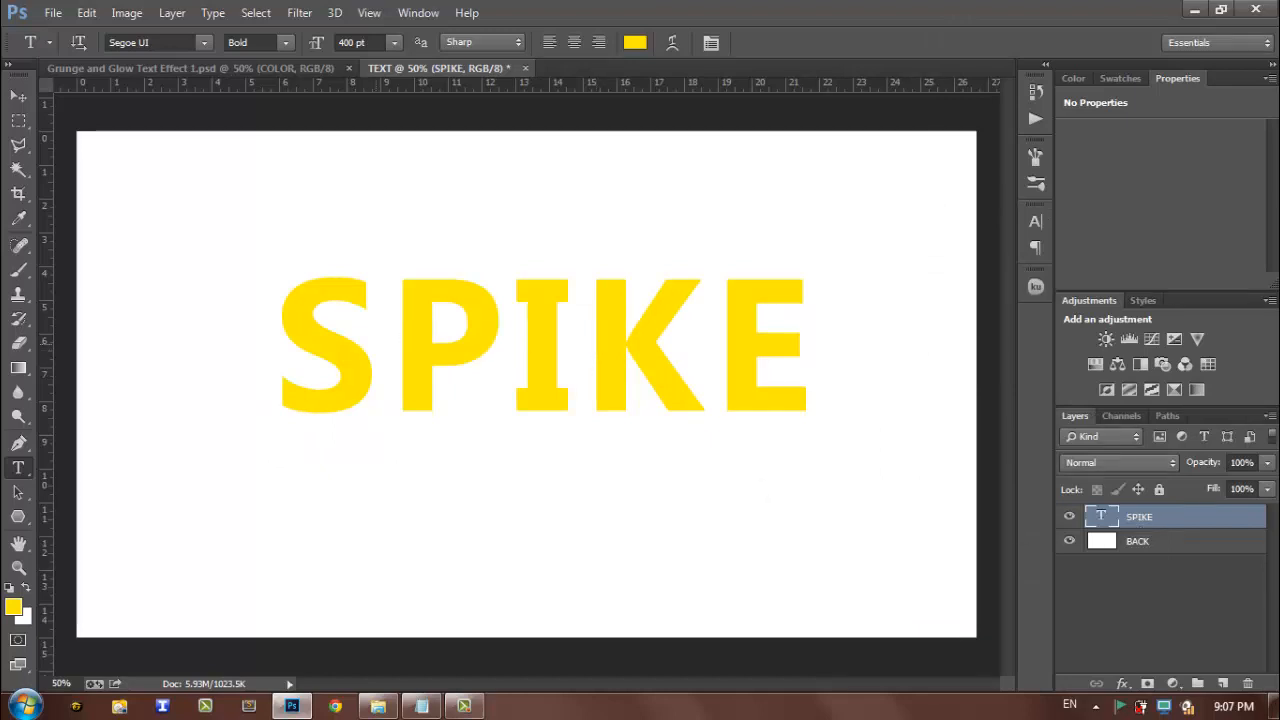
Add a vertical guide at 50% of the canvas width.
left_click(22, 97)
left_click(369, 12)
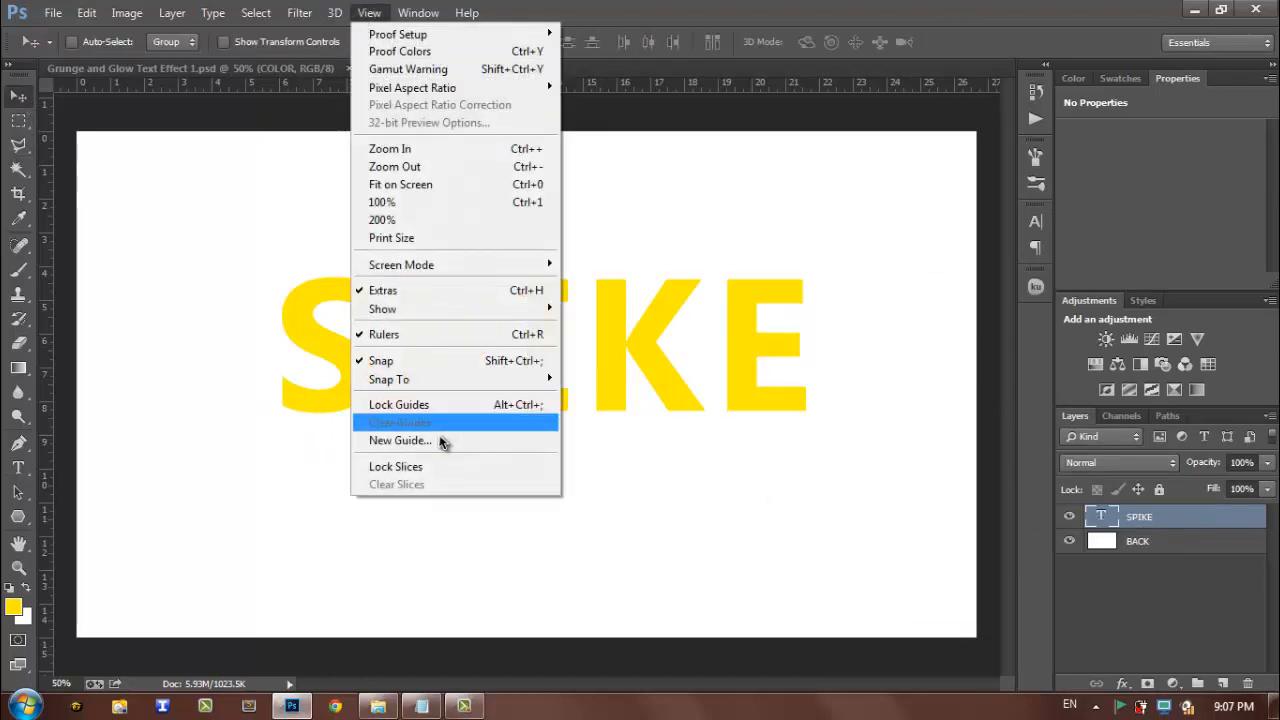
left_click(443, 439)
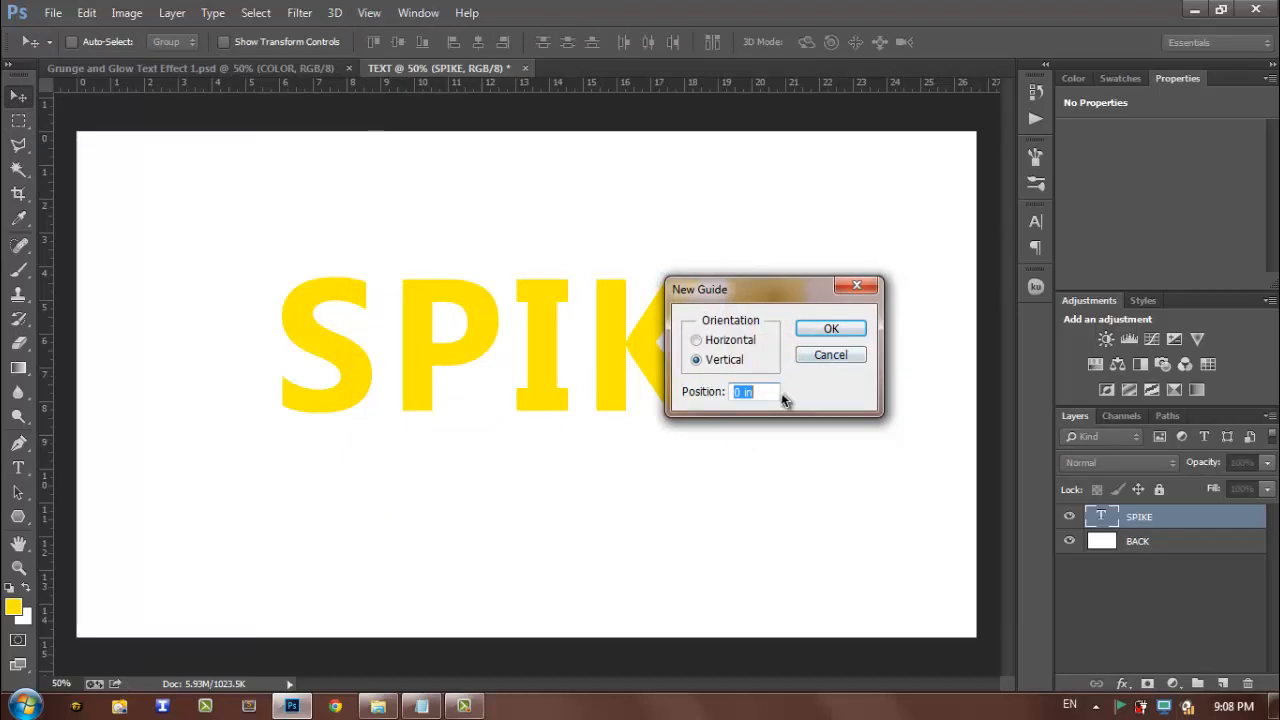
type("50")
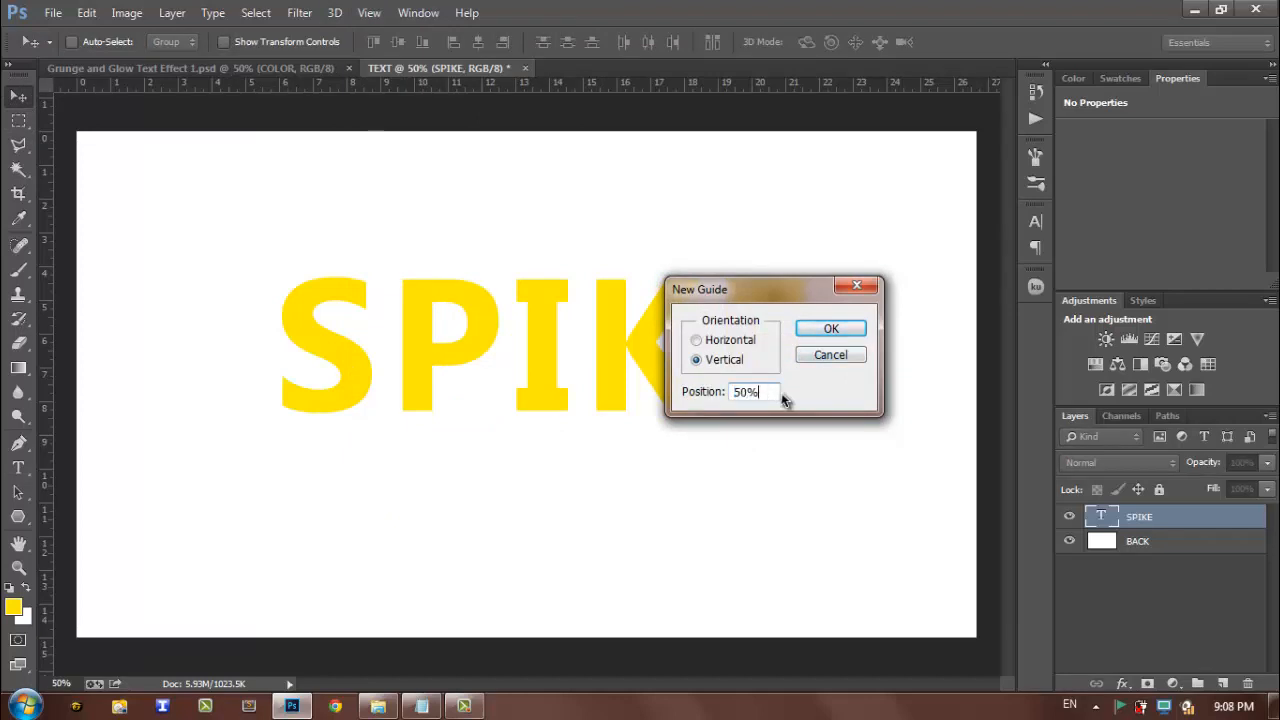
key("Return")
Add a horizontal guide at 30% and align the SPIKE text with its top on that guide, centred on the vertical guide.
left_click(372, 13)
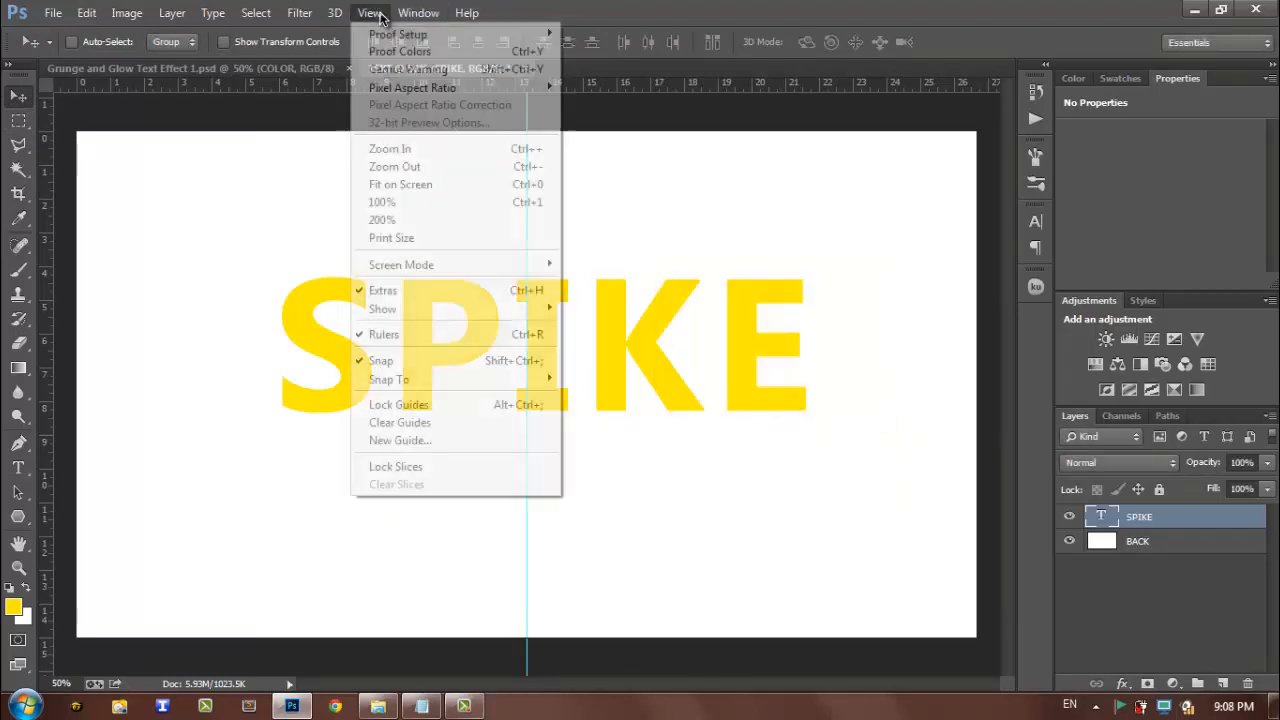
left_click(443, 440)
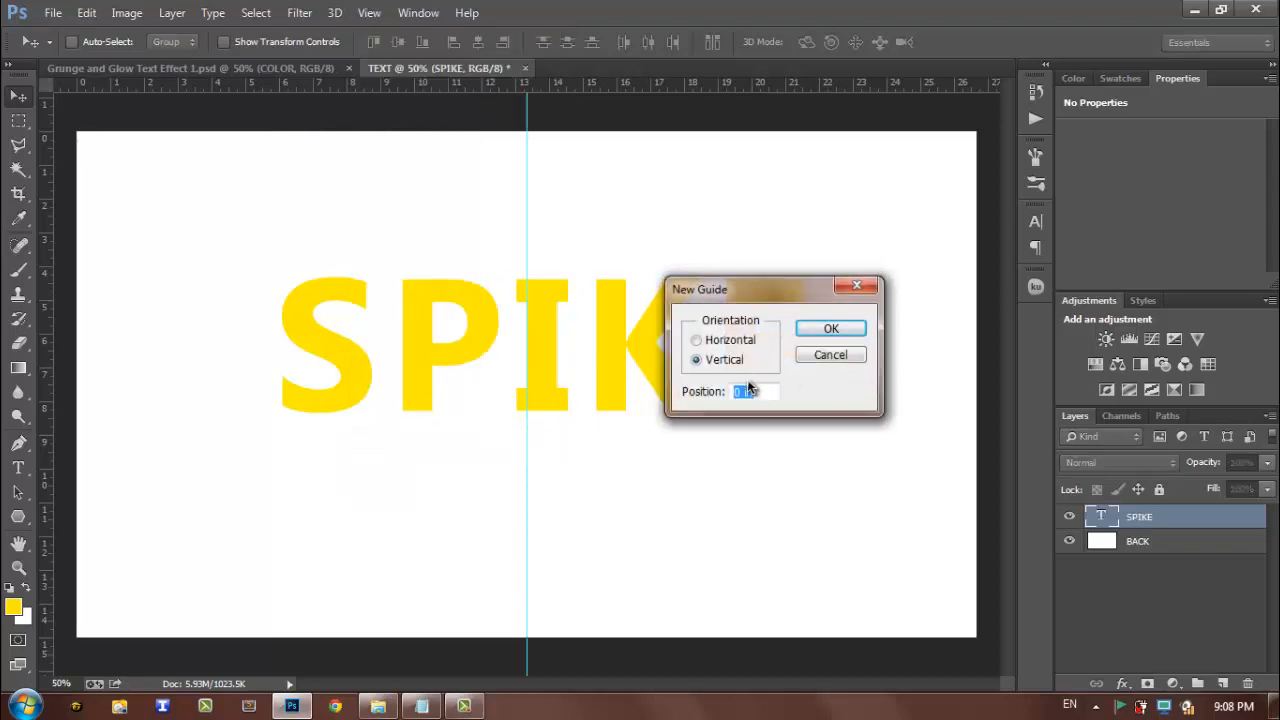
left_click(730, 340)
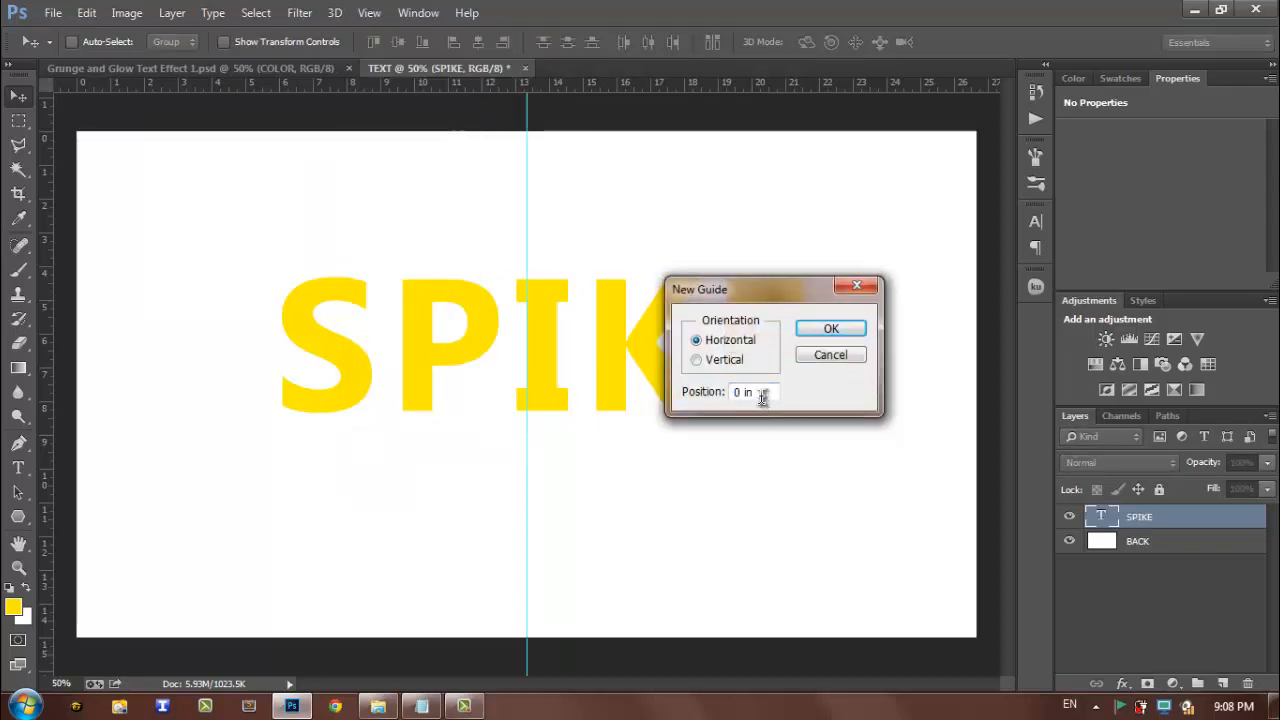
left_click(700, 400)
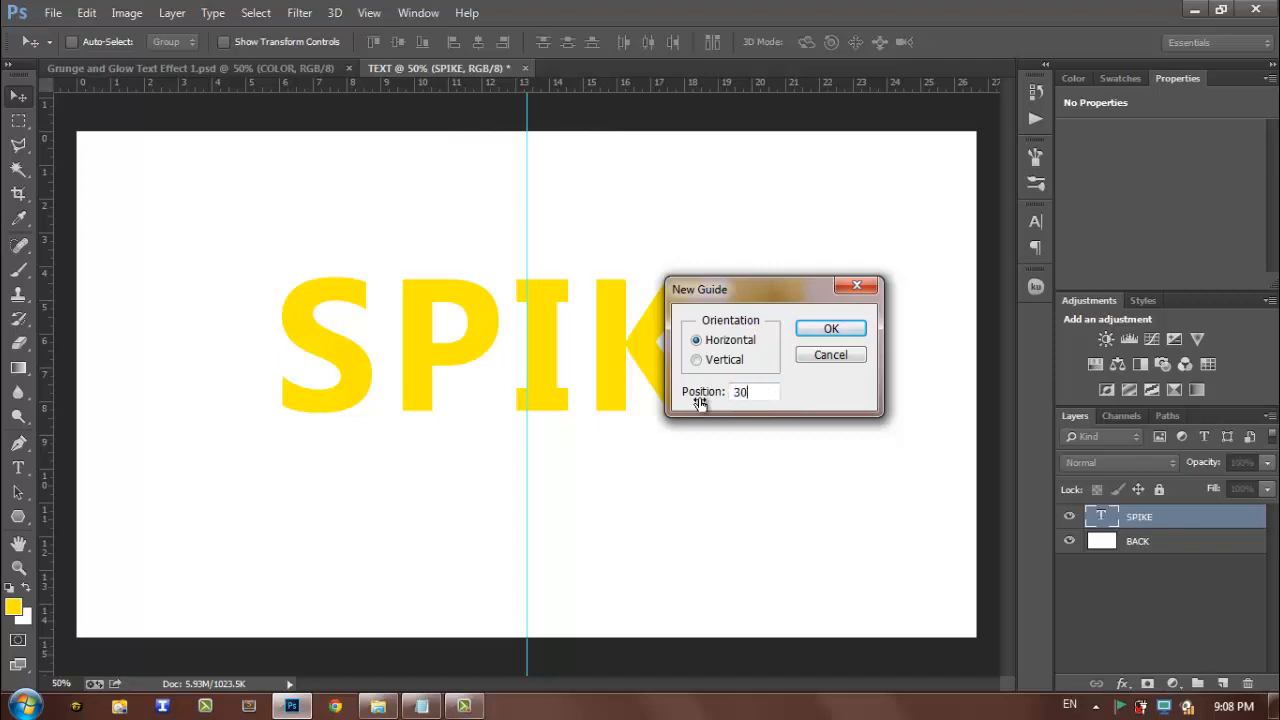
key("Return")
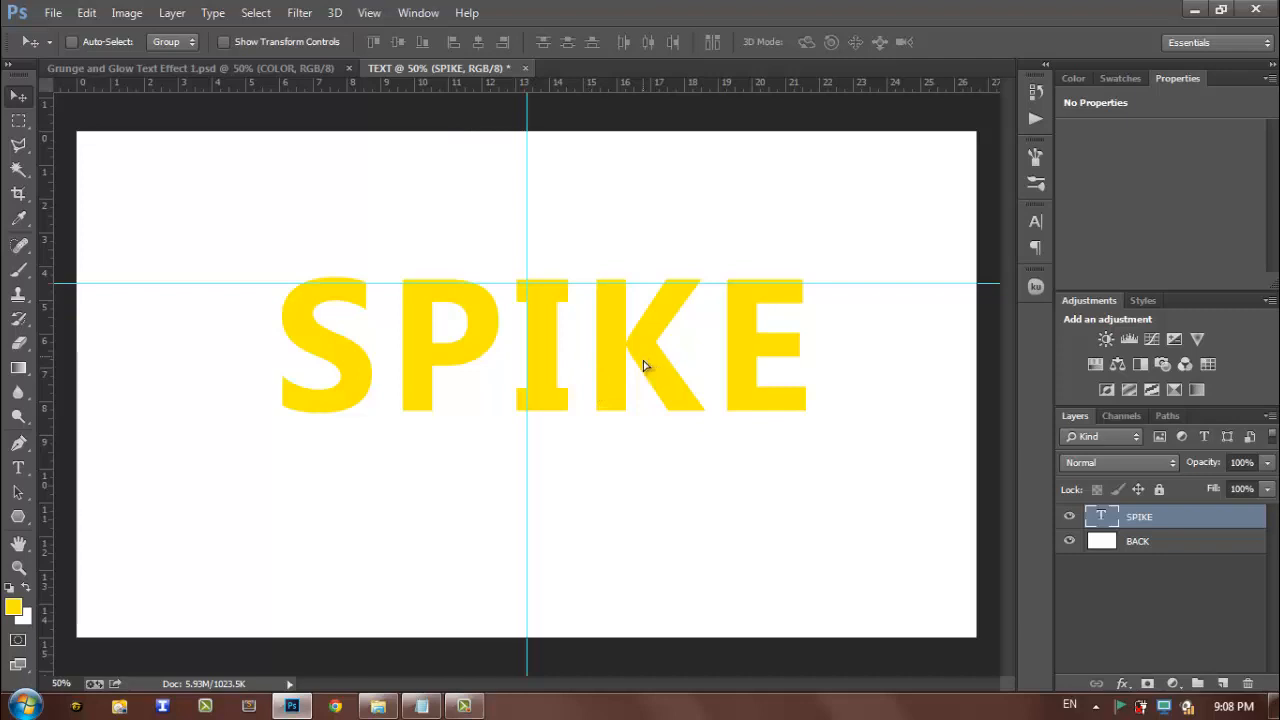
left_click_drag(643, 366, 632, 372)
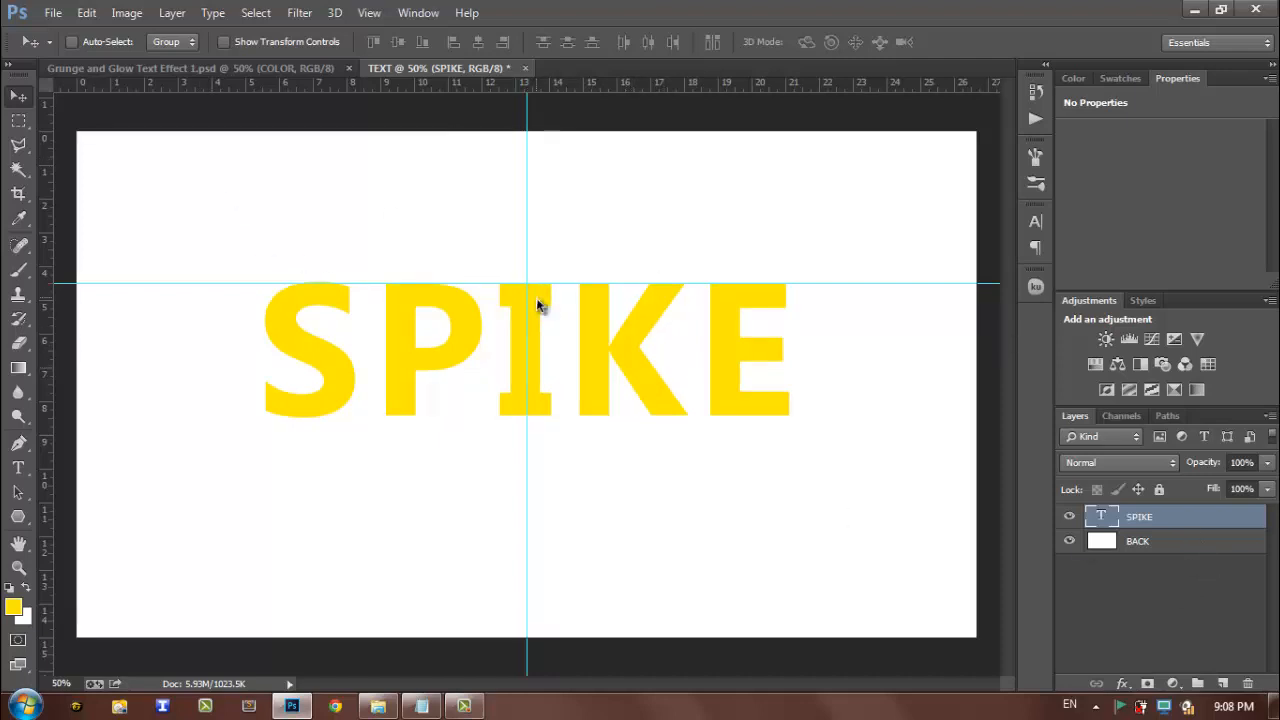
Open the night-city image from the Photoshop Resources folder in the Pictures library.
key("ctrl+o")
left_click(70, 266)
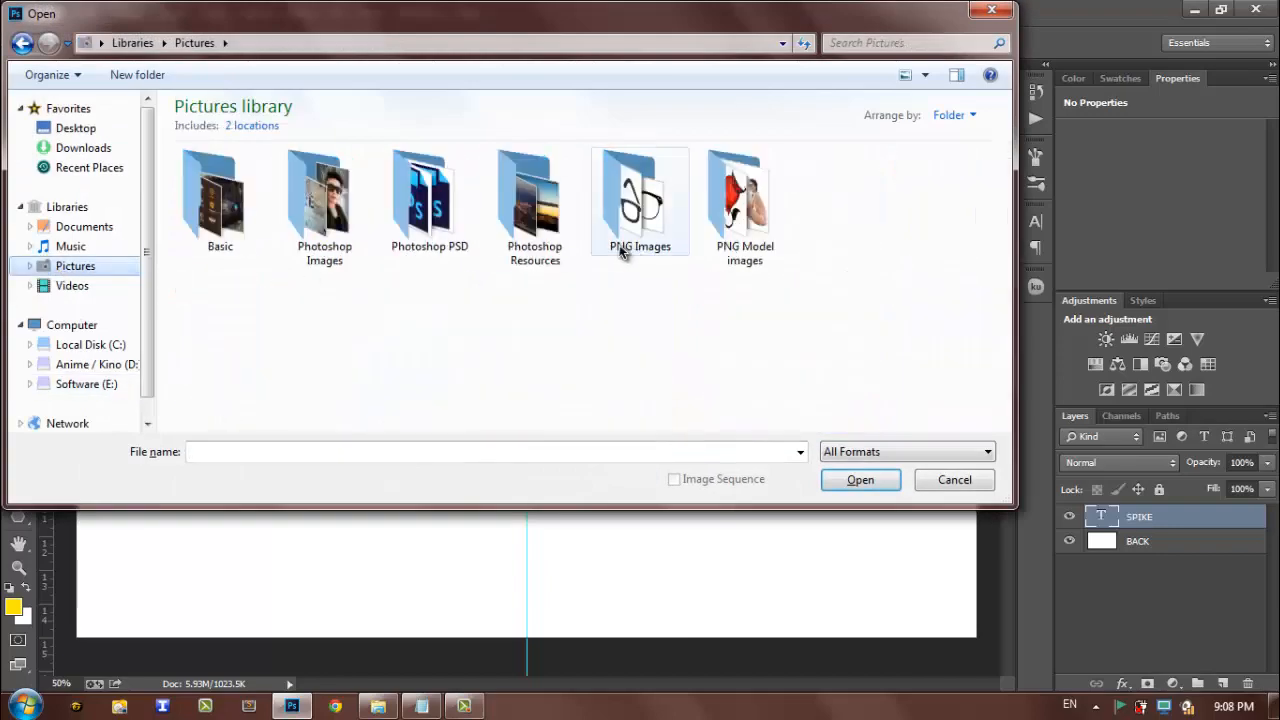
double_click(528, 196)
left_click_drag(1004, 185, 1005, 340)
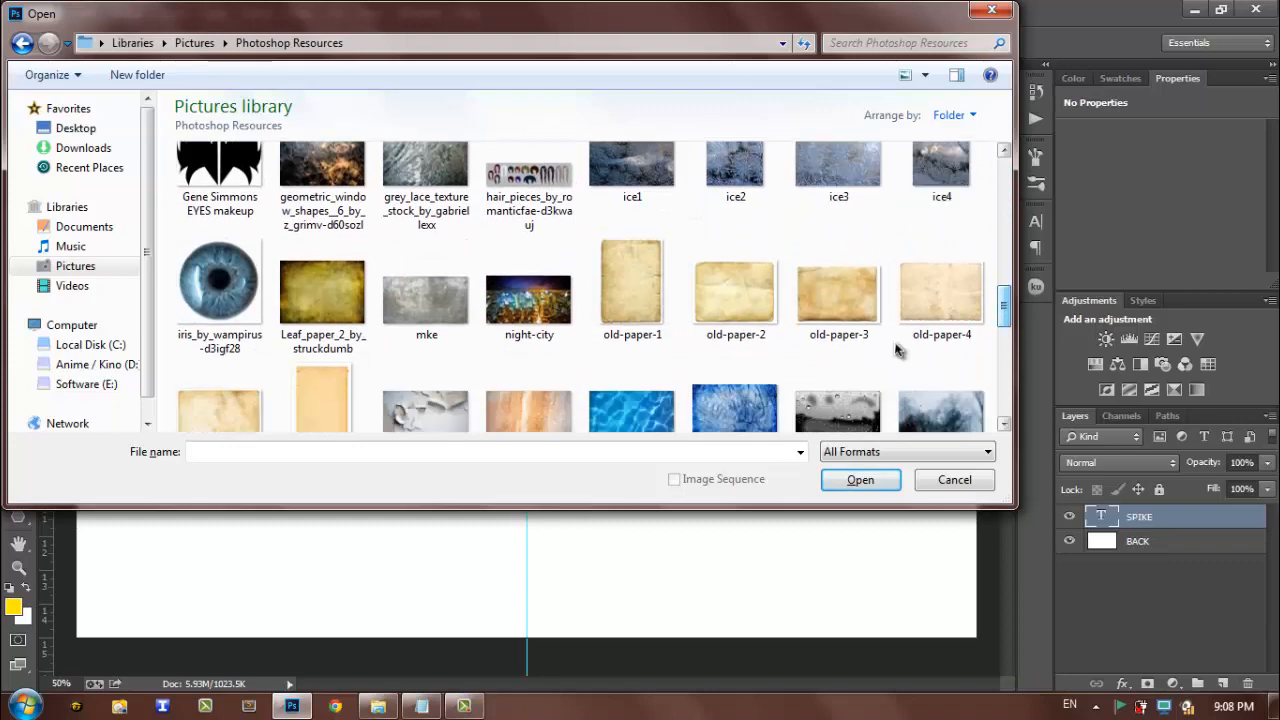
left_click(528, 300)
left_click(894, 482)
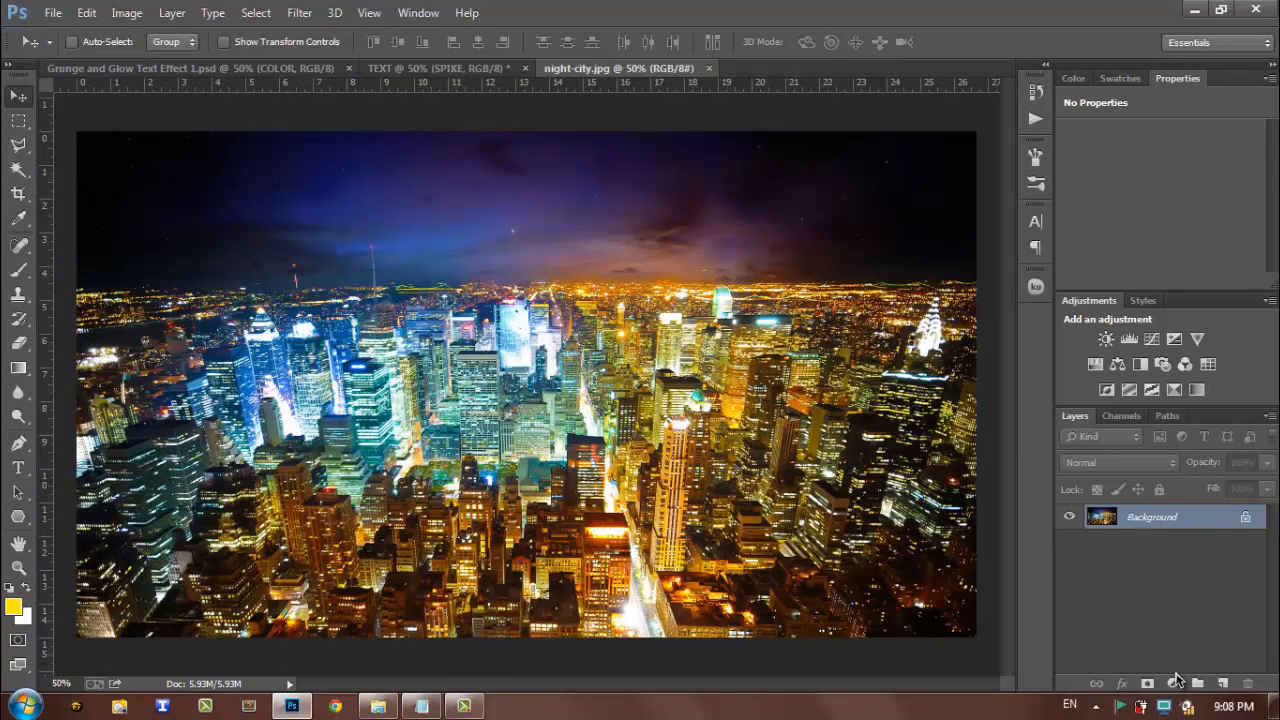
Add a Hue/Saturation adjustment layer above the night-city image's background.
left_click(1173, 683)
left_click(1195, 450)
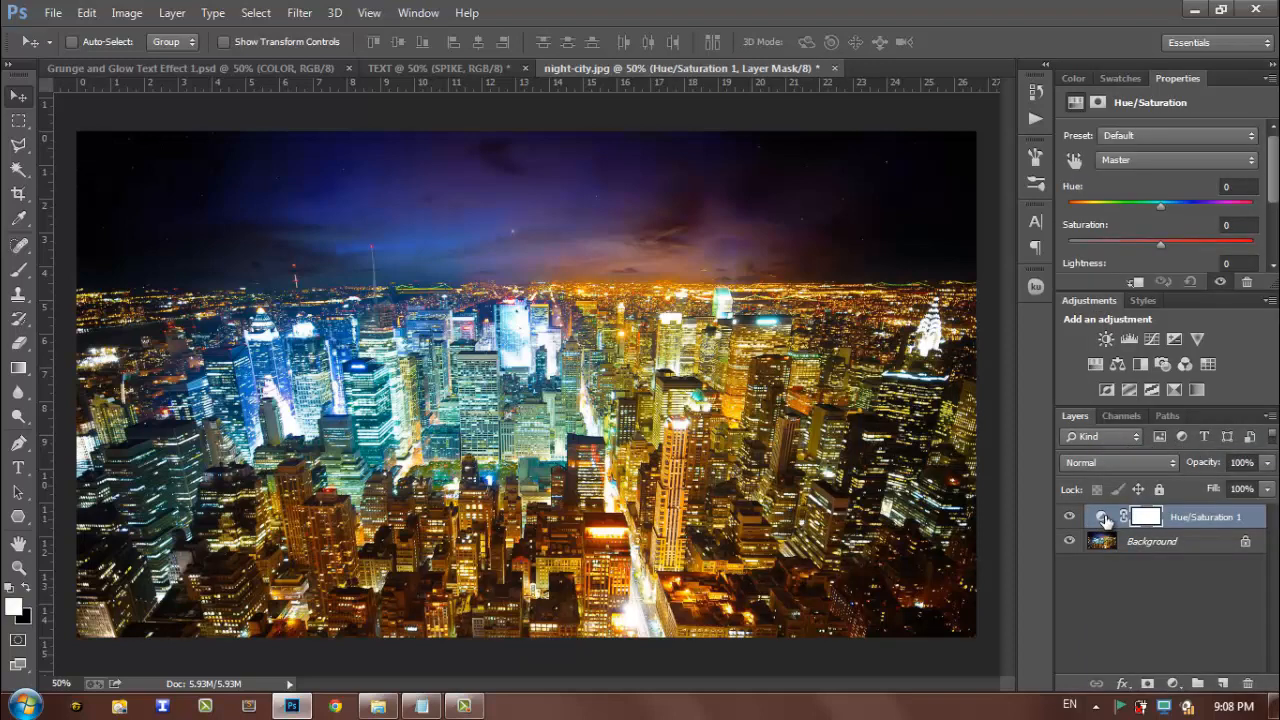
Replace the Hue/Saturation layer with a Levels adjustment, setting the shadow input to 125 and the midtone to 0.44.
key("Delete")
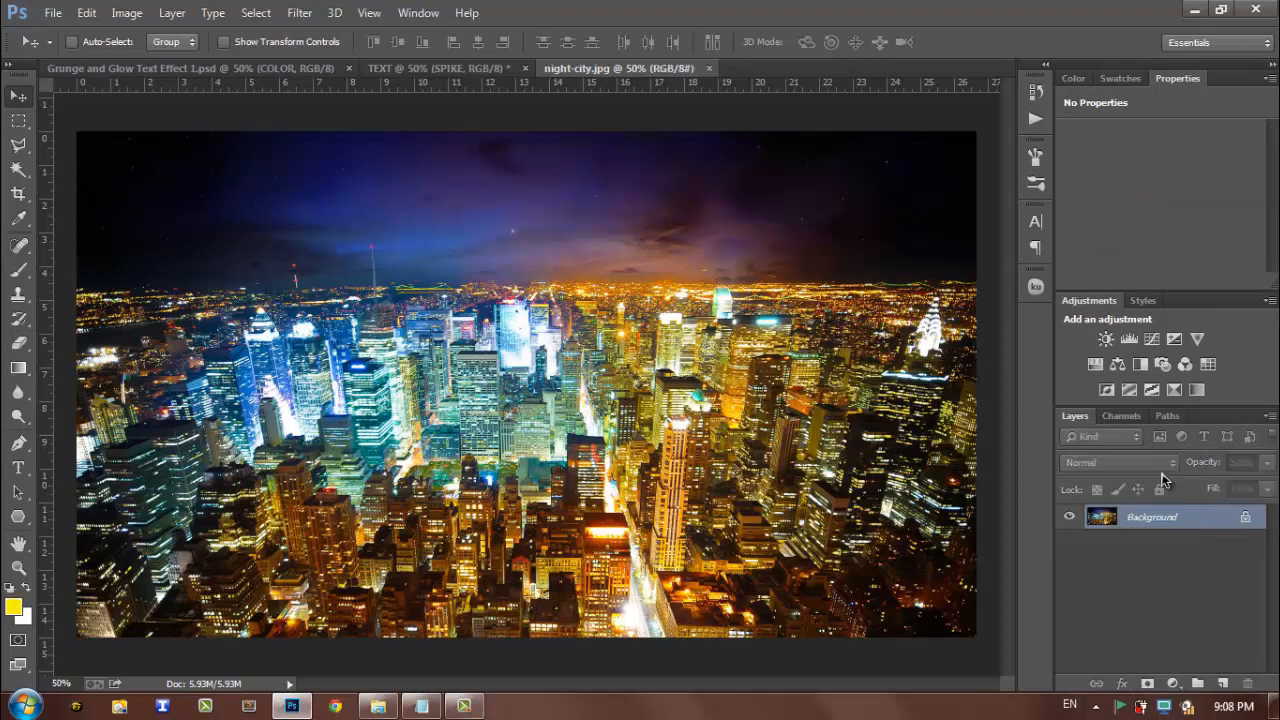
left_click(1173, 683)
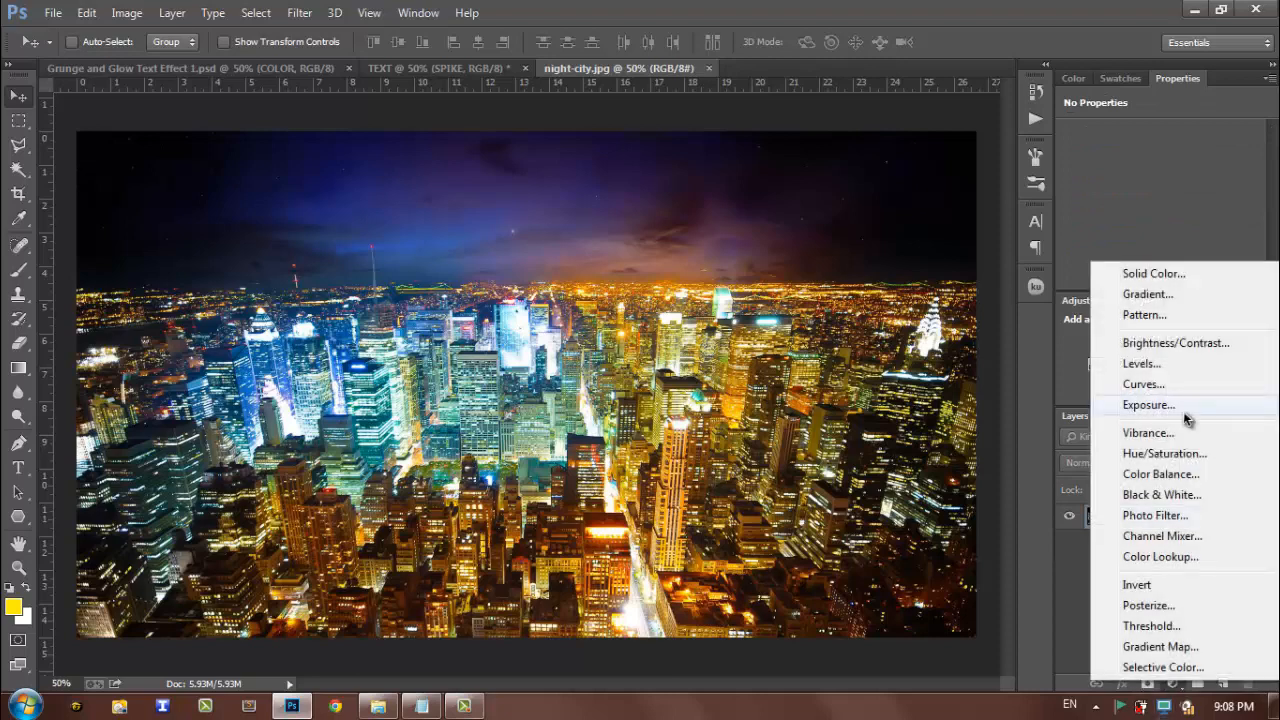
left_click(1186, 366)
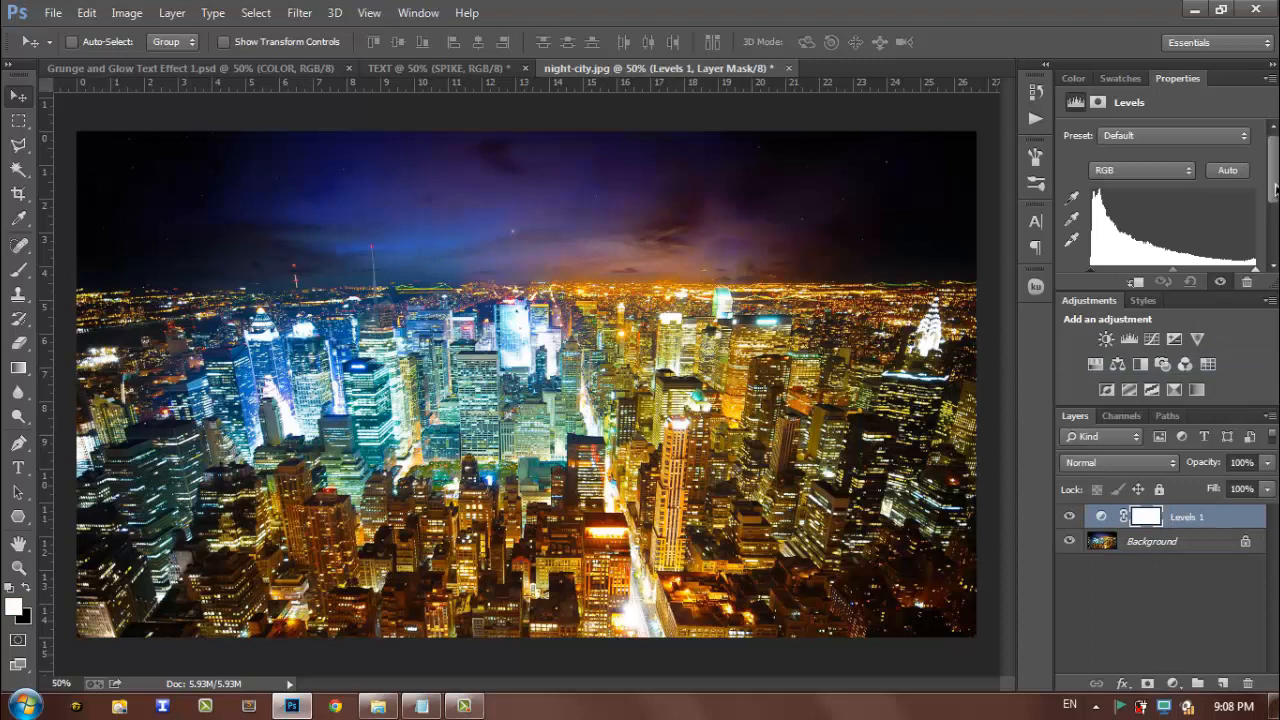
left_click_drag(1275, 187, 1275, 225)
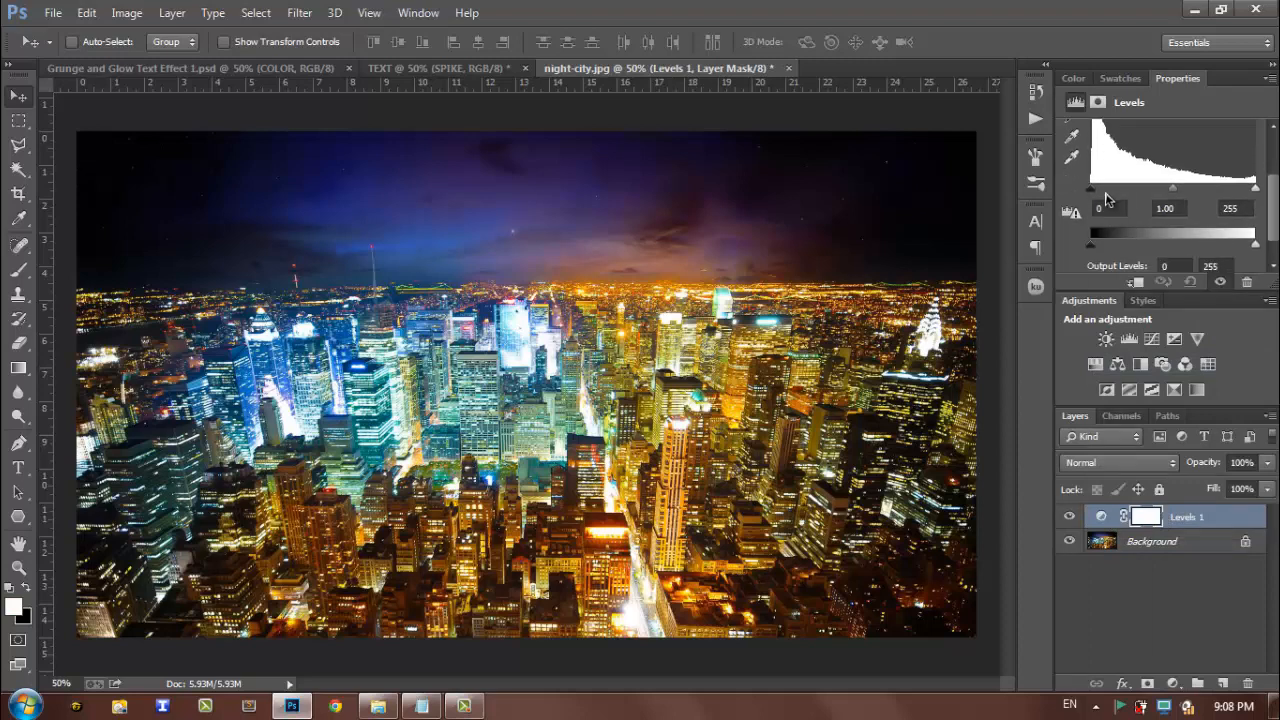
left_click_drag(1094, 195, 1166, 195)
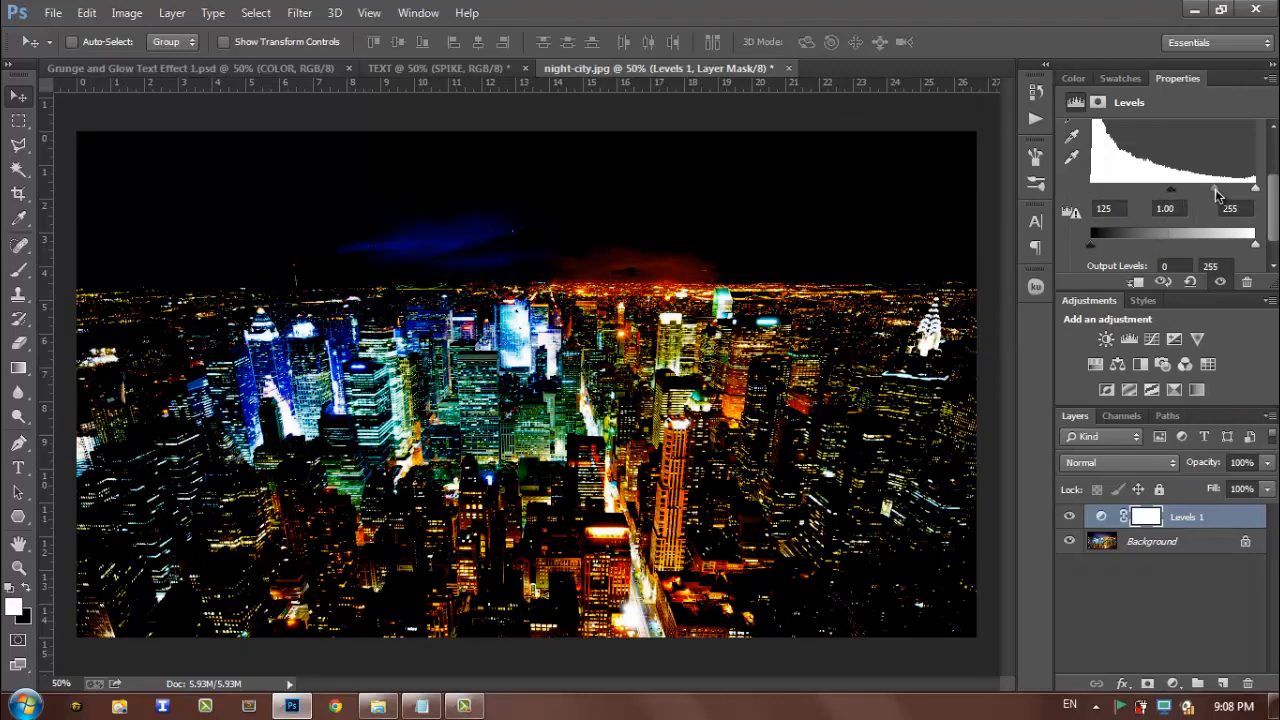
left_click_drag(1218, 195, 1235, 195)
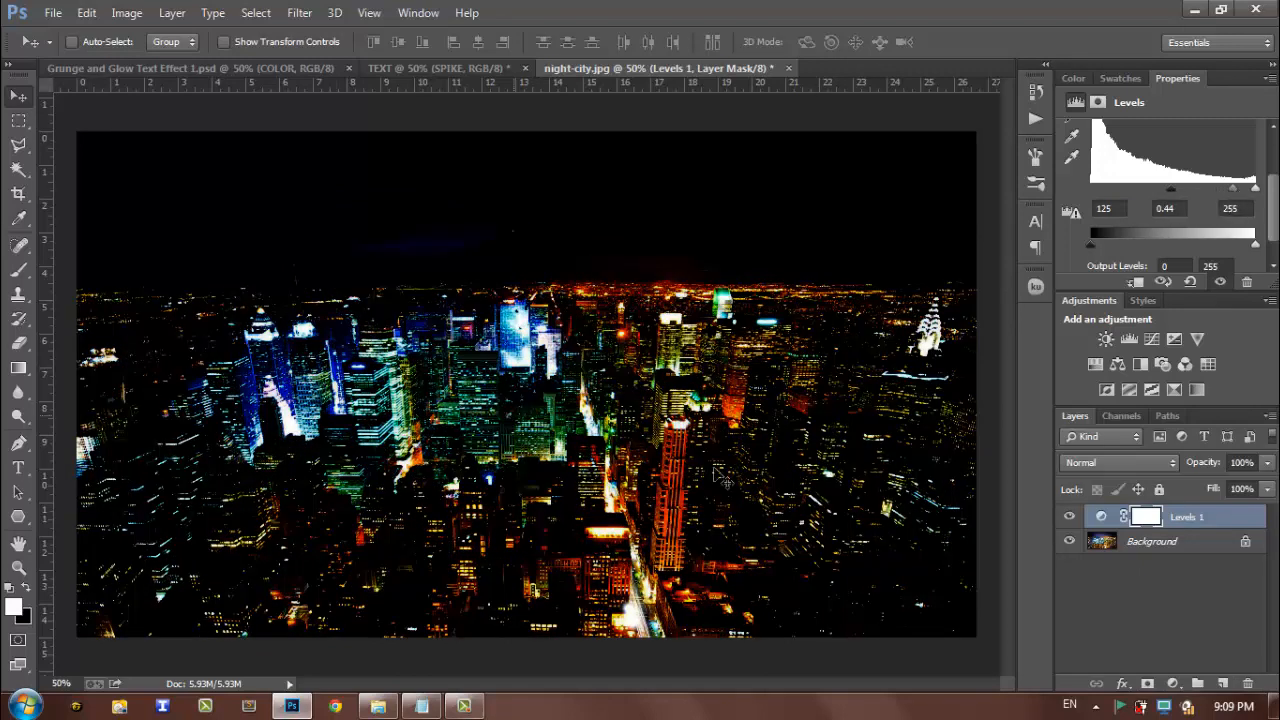
Merge the Levels layer with the night-city background and copy the whole image into the TEXT document above the SPIKE layer.
left_click(1171, 542, "shift")
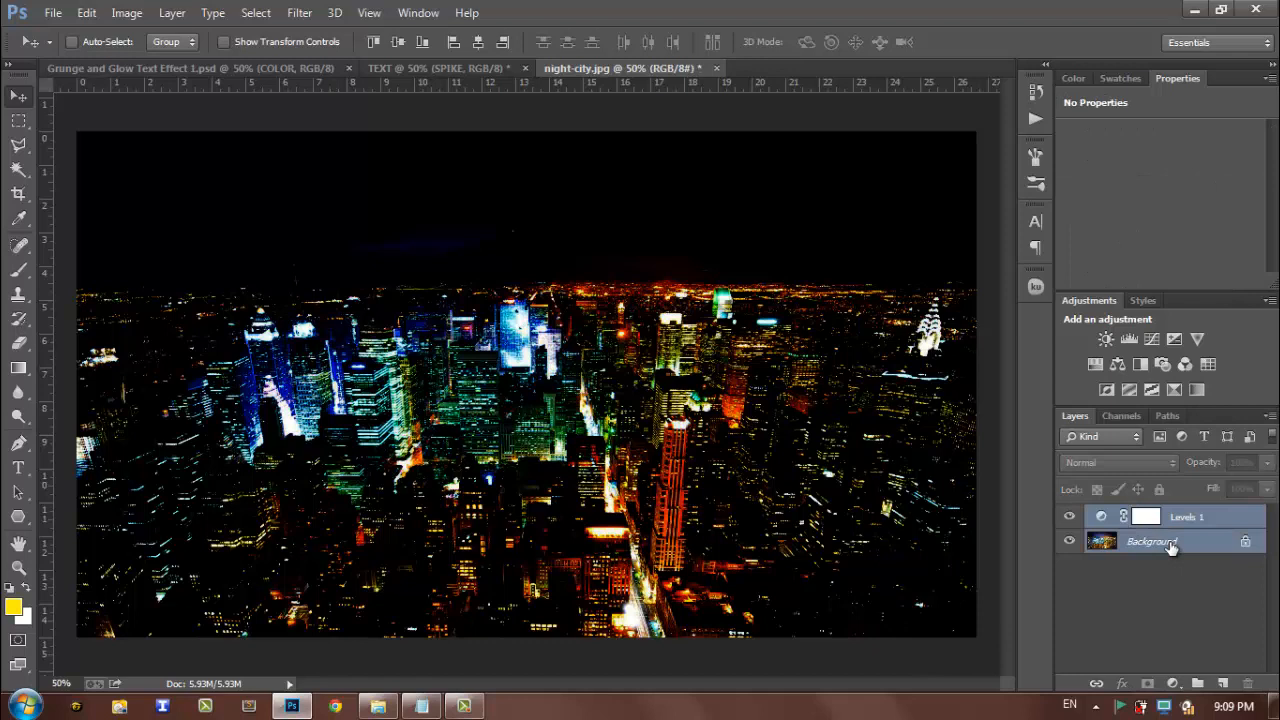
key("ctrl+e")
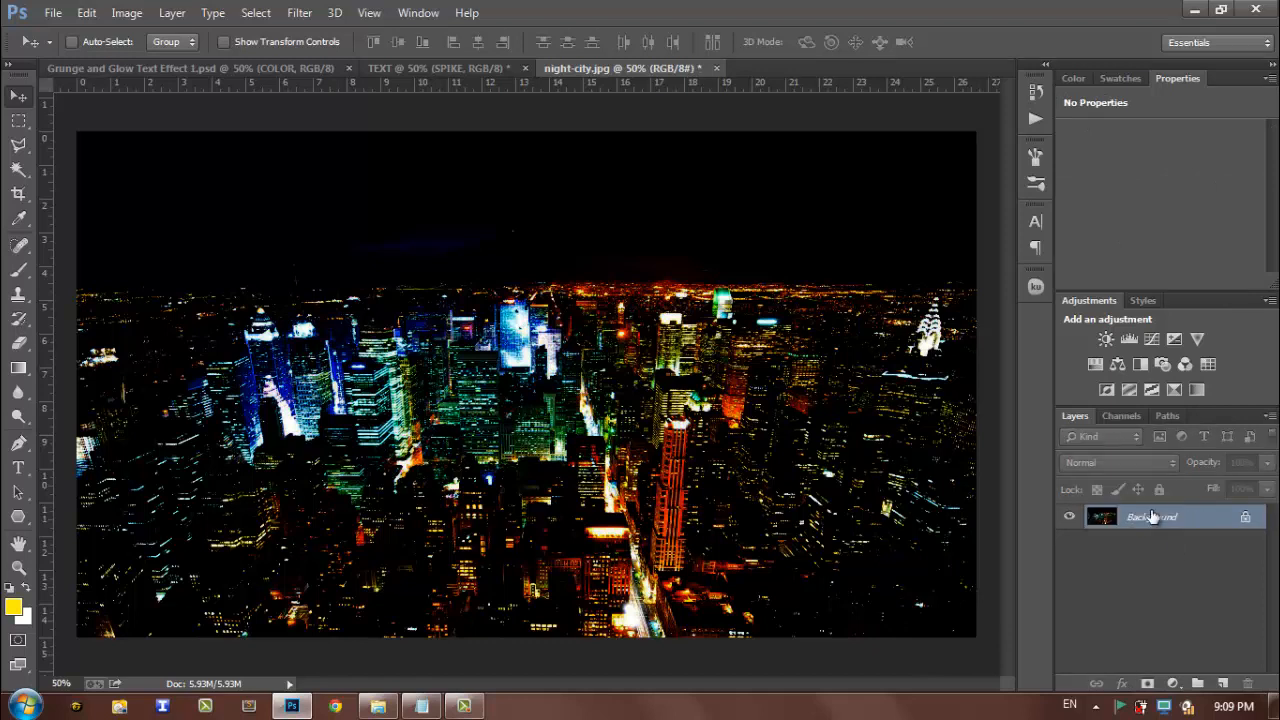
key("ctrl+a")
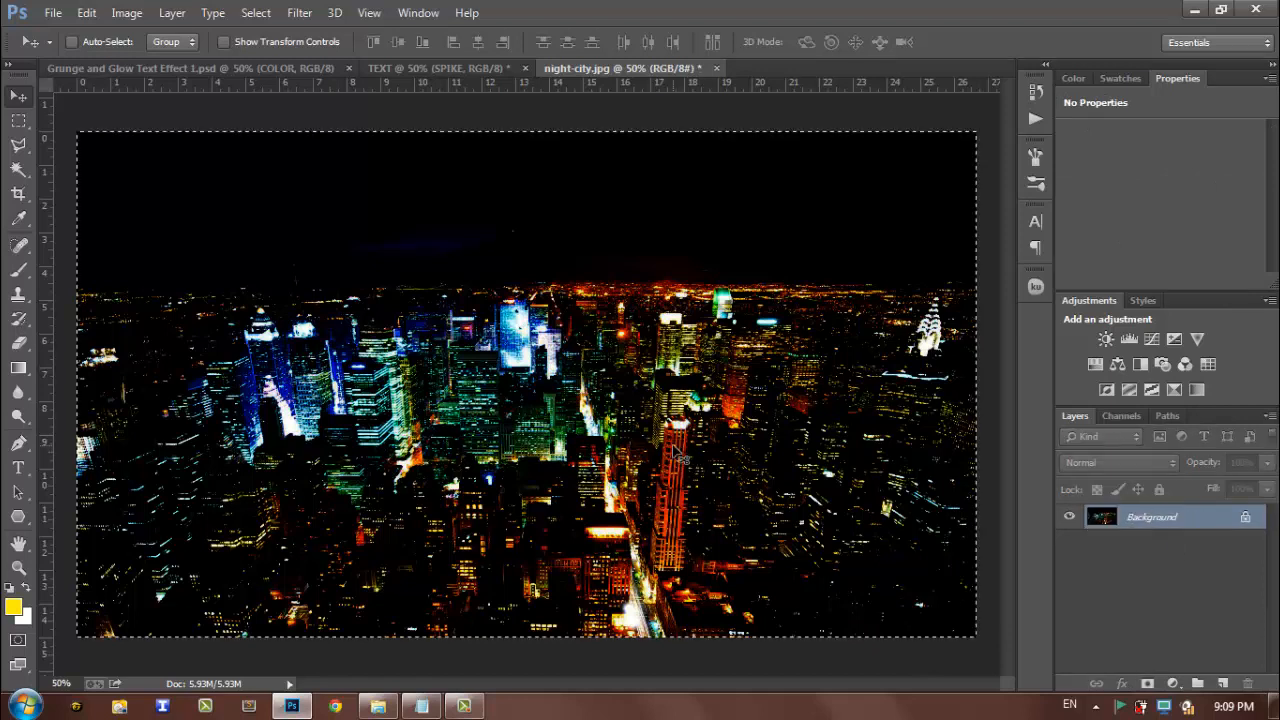
left_click_drag(677, 453, 569, 237)
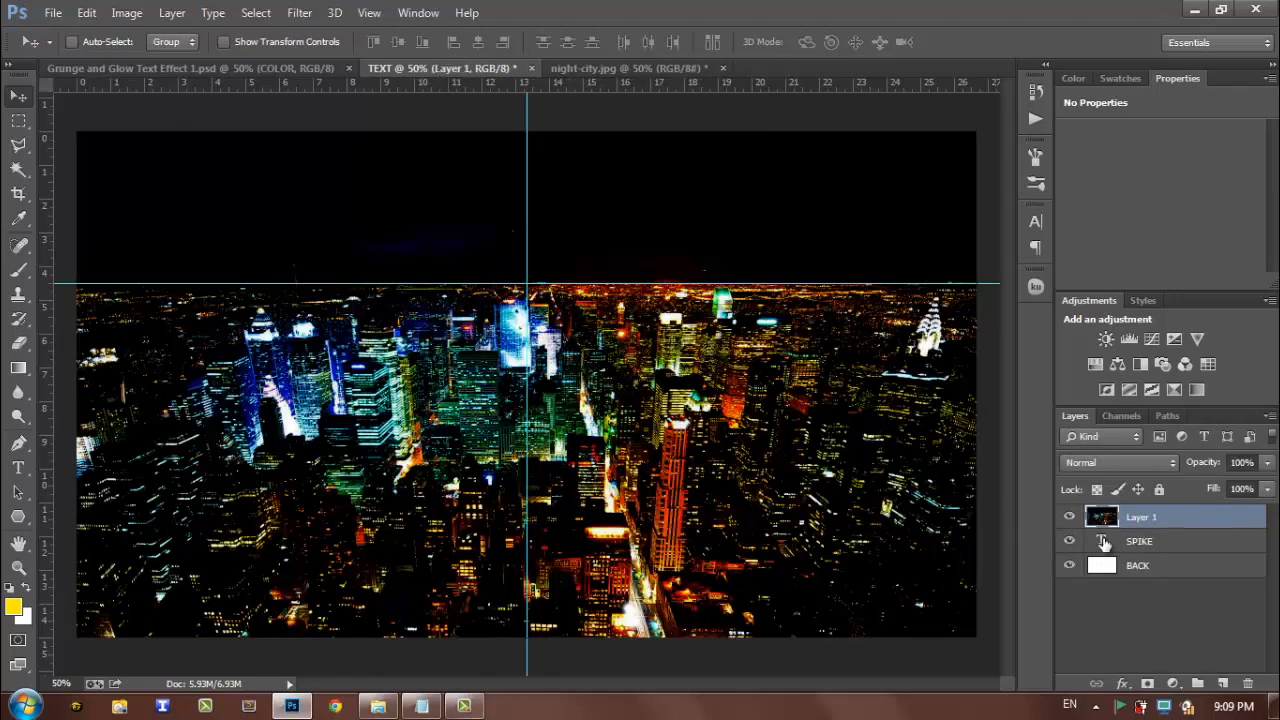
Add an unlinked layer mask to Layer 1 in the shape of the SPIKE text and hide the SPIKE text layer.
left_click(1142, 545)
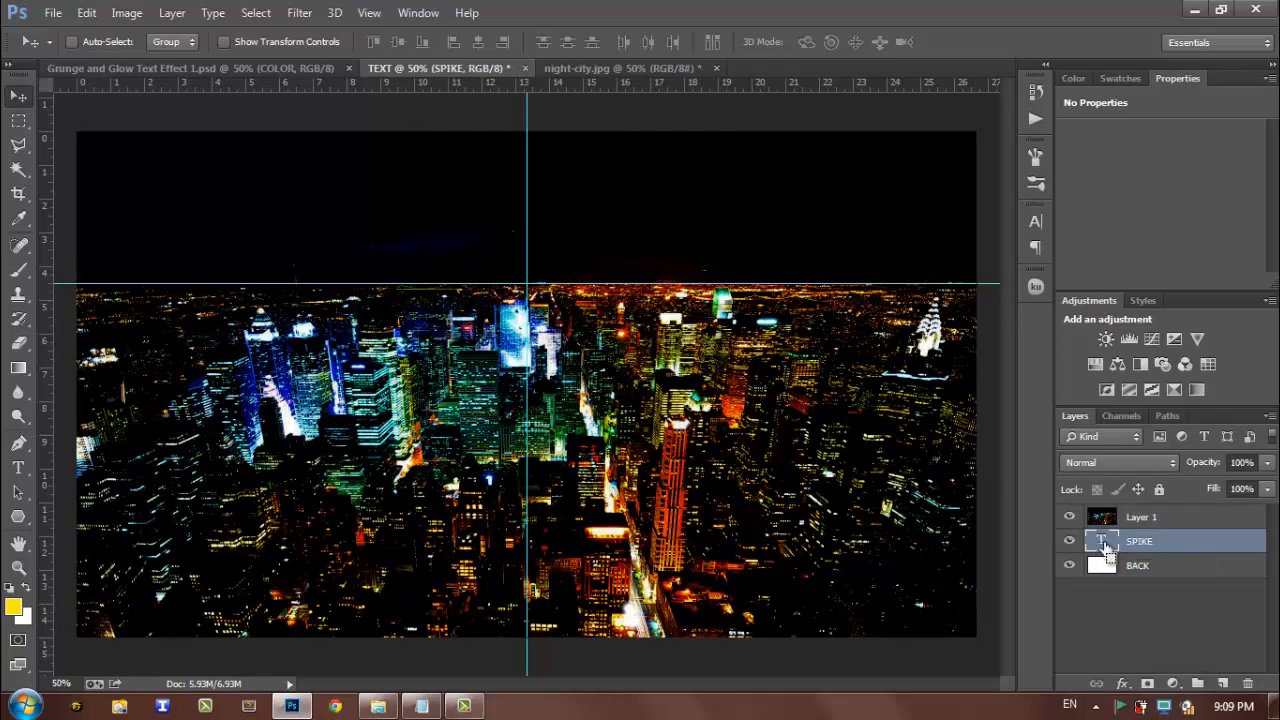
left_click(1105, 545, "ctrl")
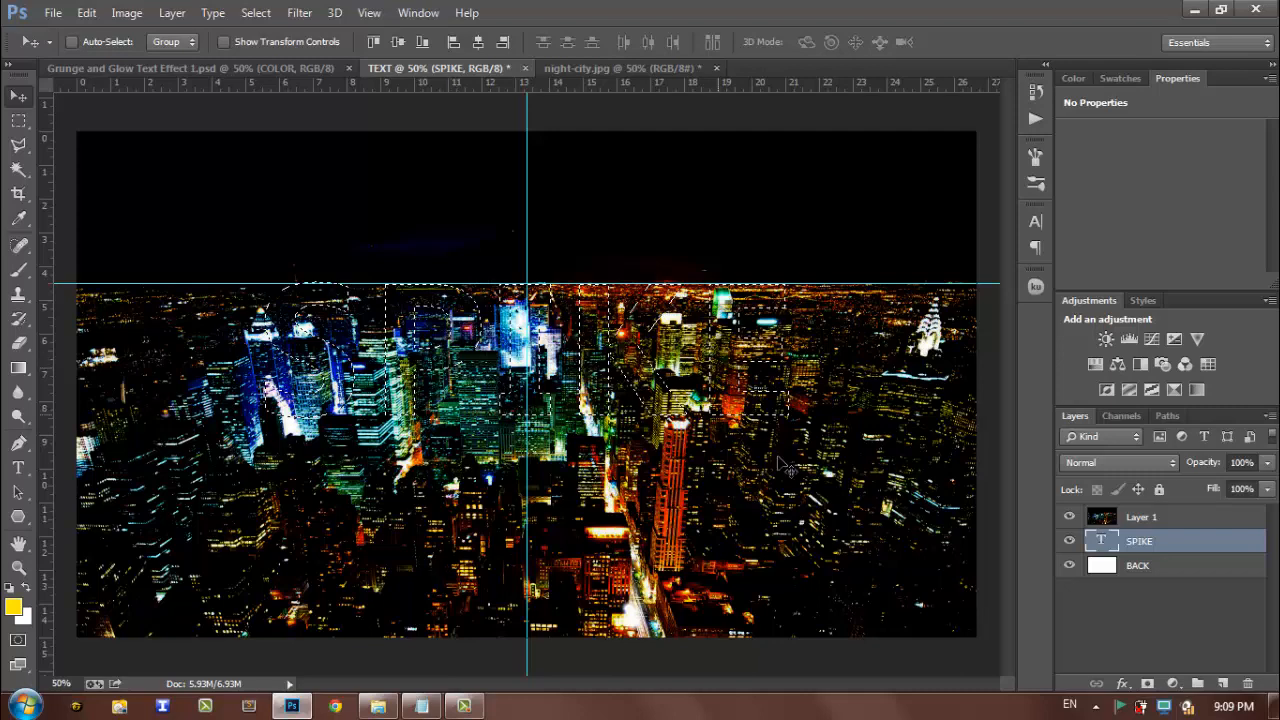
left_click(1108, 520)
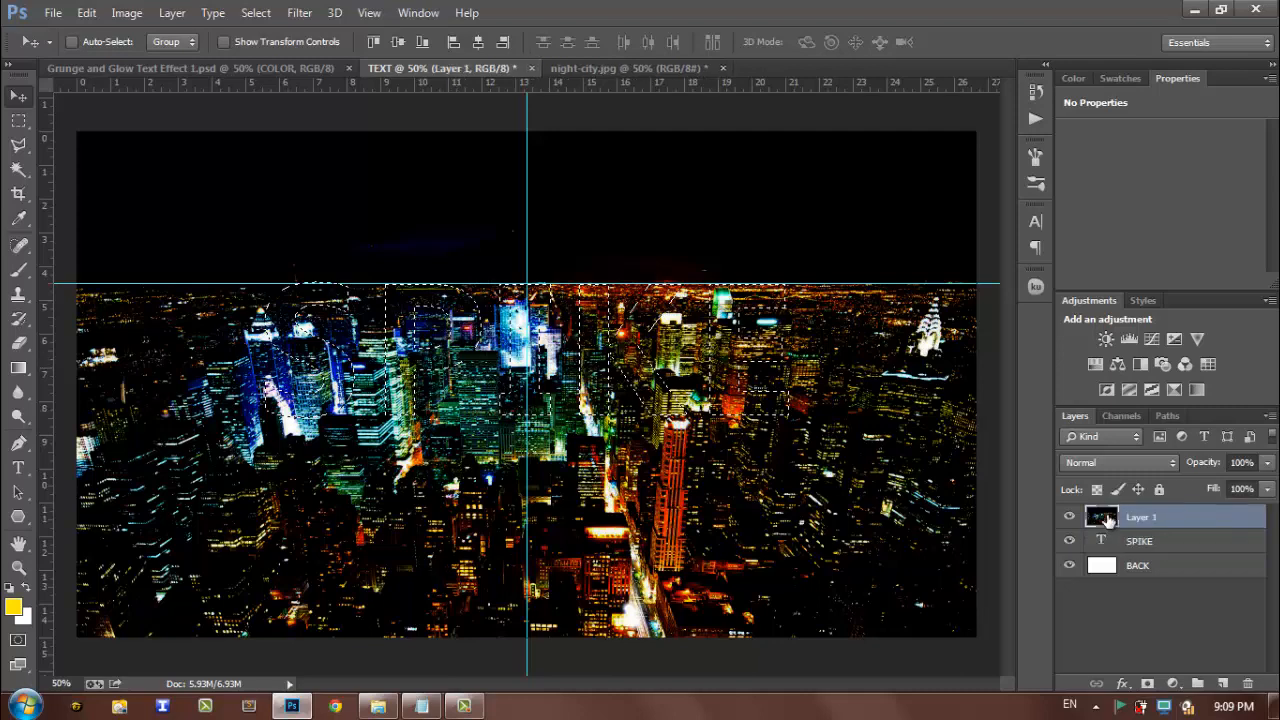
left_click(1148, 684)
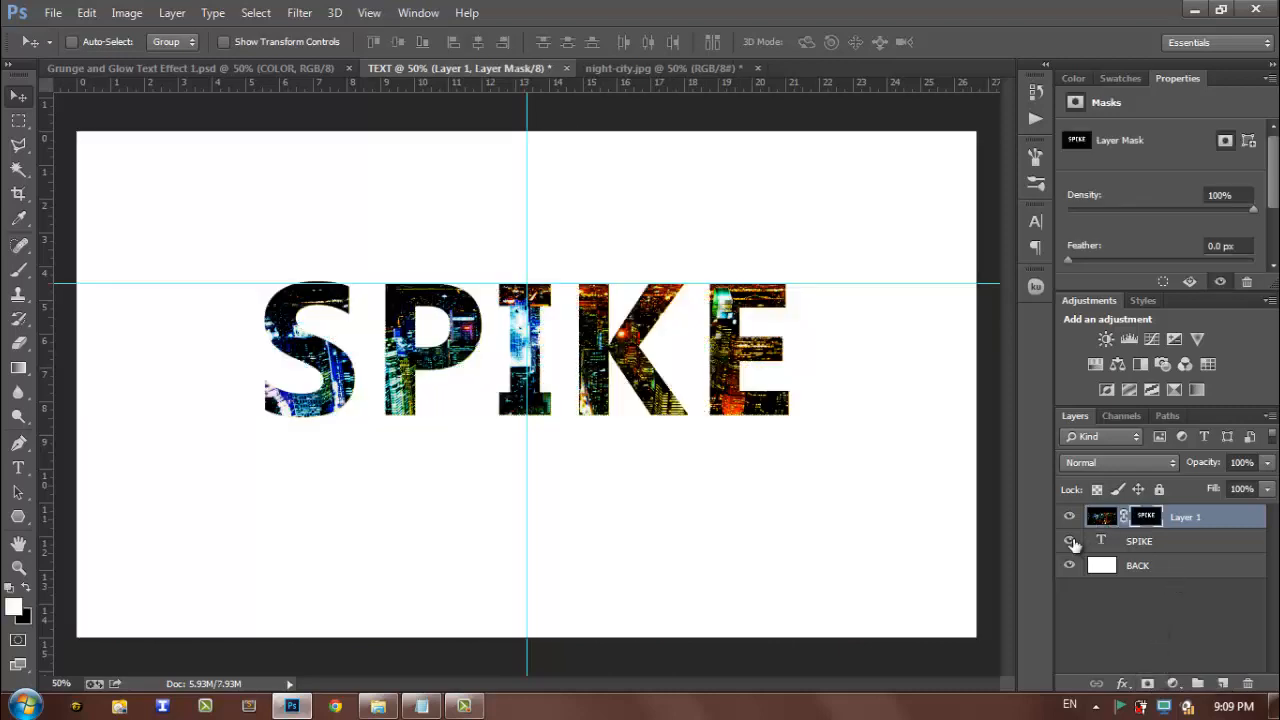
left_click(1128, 545)
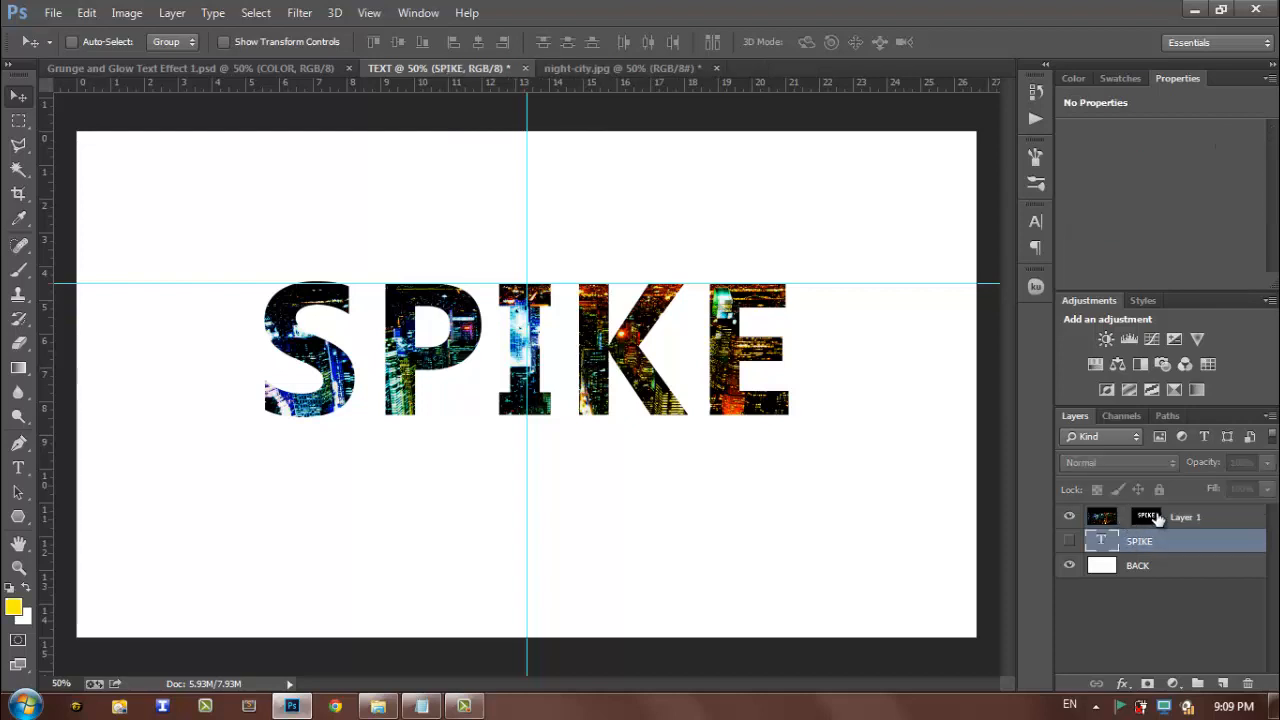
Target Layer 1's mask and set up the Brush tool with the 2449 floral brush at a size of 500 px.
left_click(1147, 516)
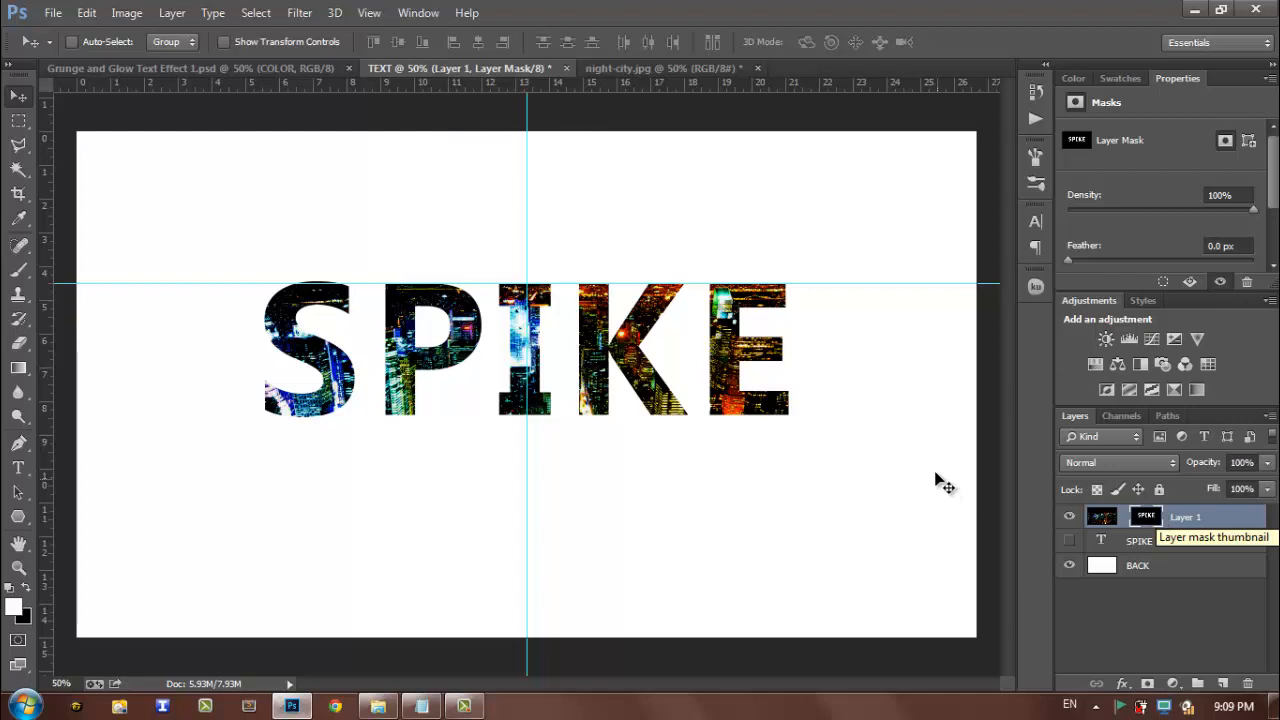
left_click(27, 270)
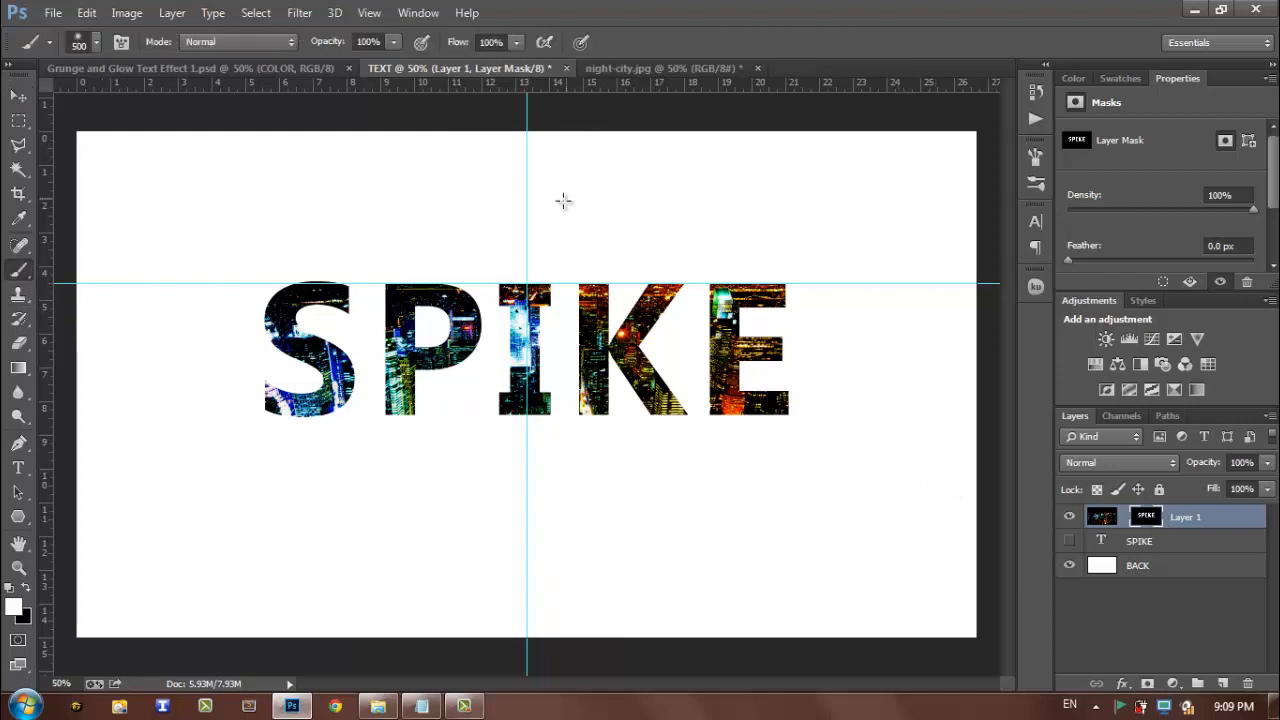
right_click(129, 180)
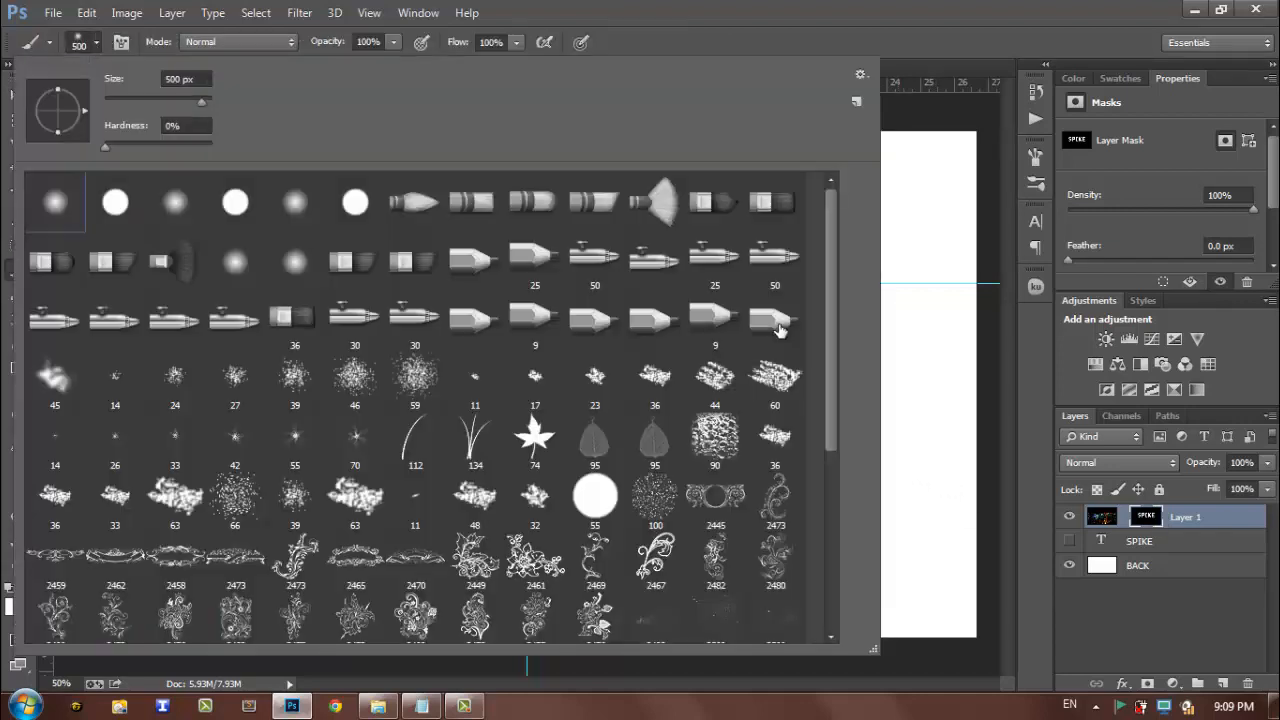
left_click_drag(830, 305, 831, 414)
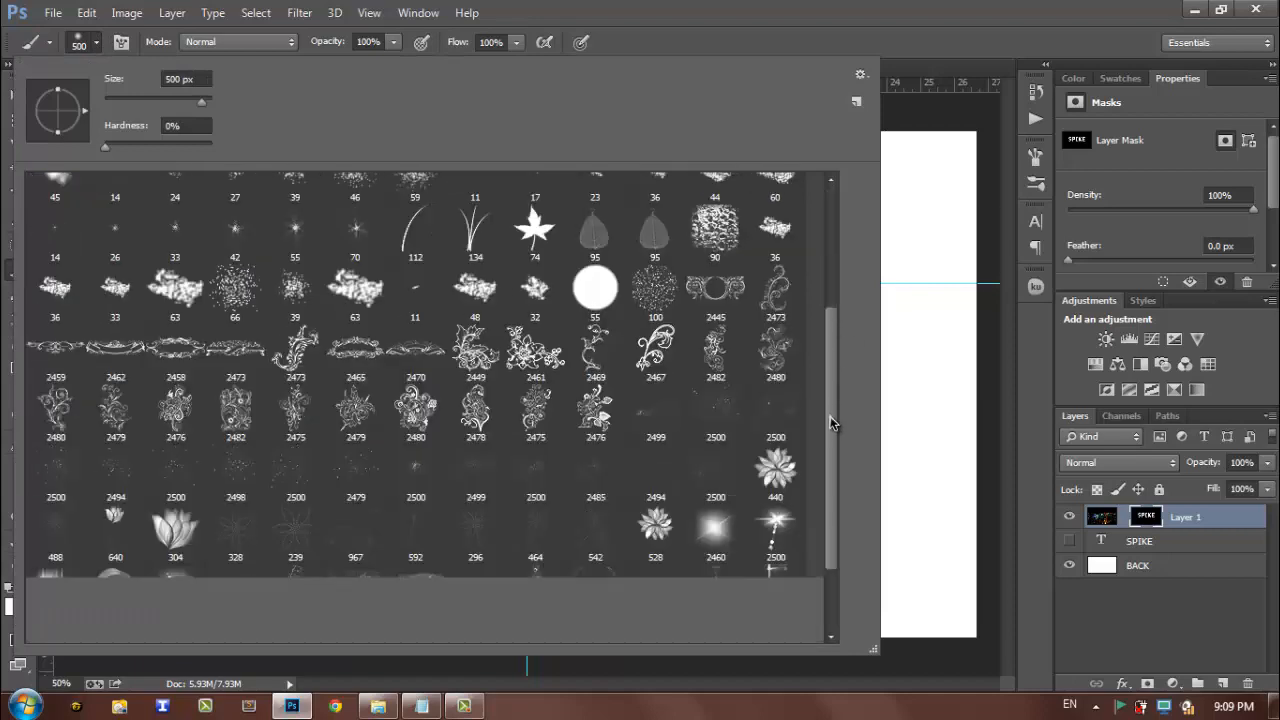
left_click(474, 352)
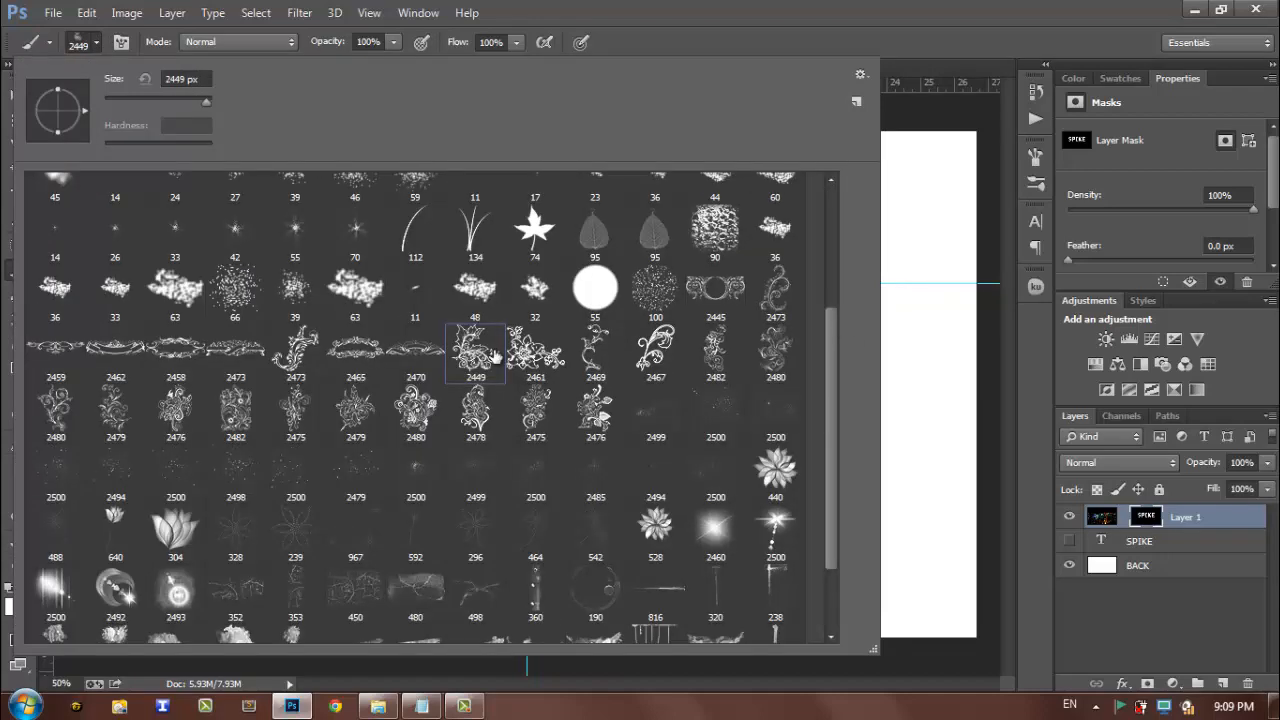
left_click(107, 81)
type("500")
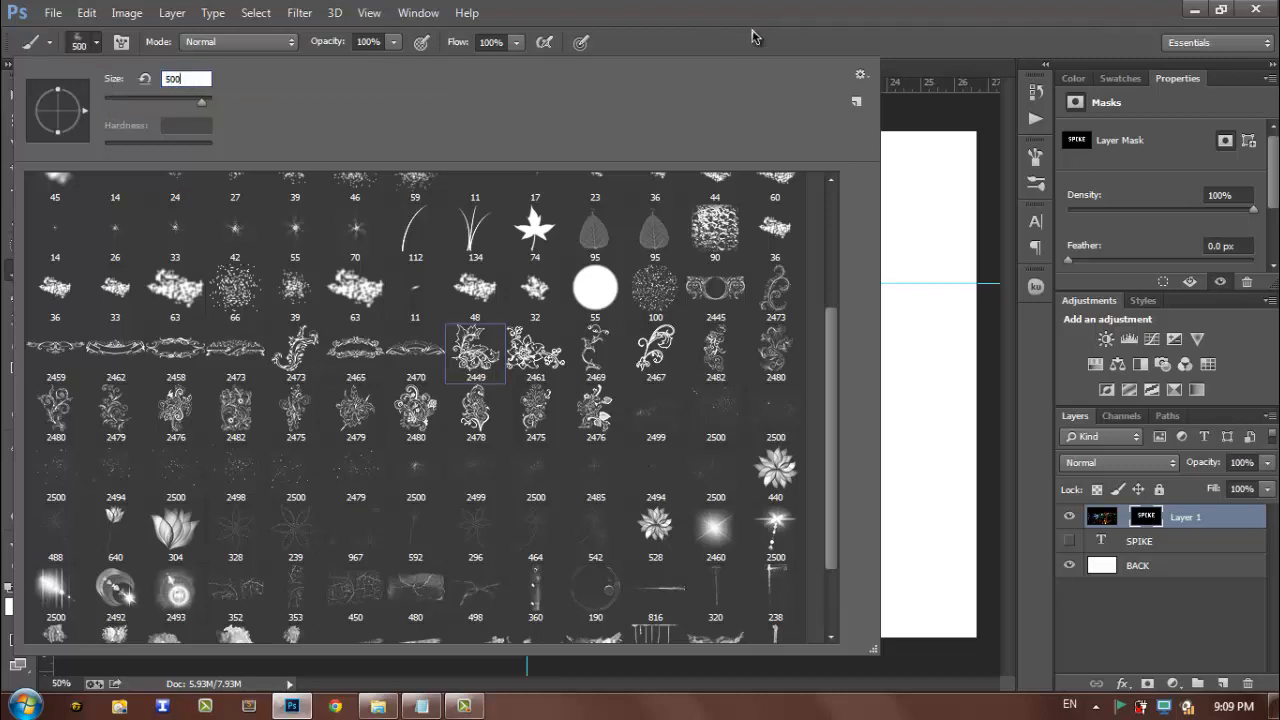
key("Return")
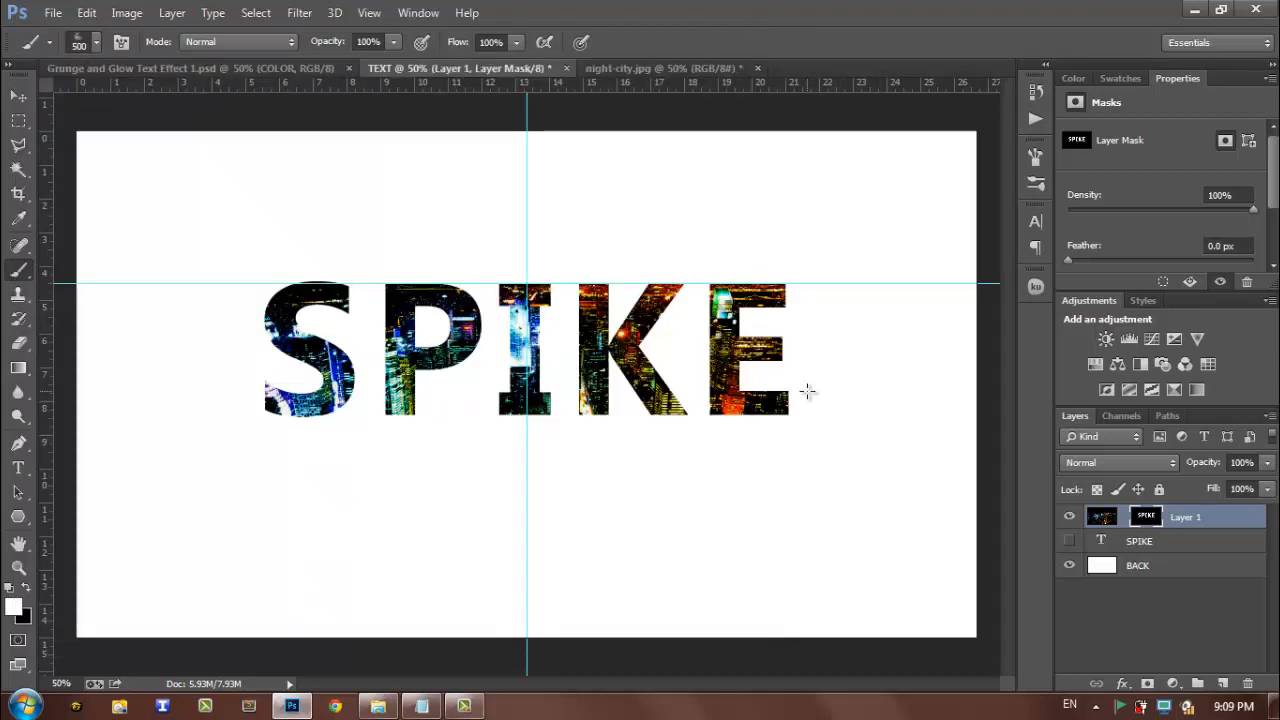
Stamp the floral brush in white on Layer 1's mask so the ornament grows from the right side of the letter E.
left_click(866, 358)
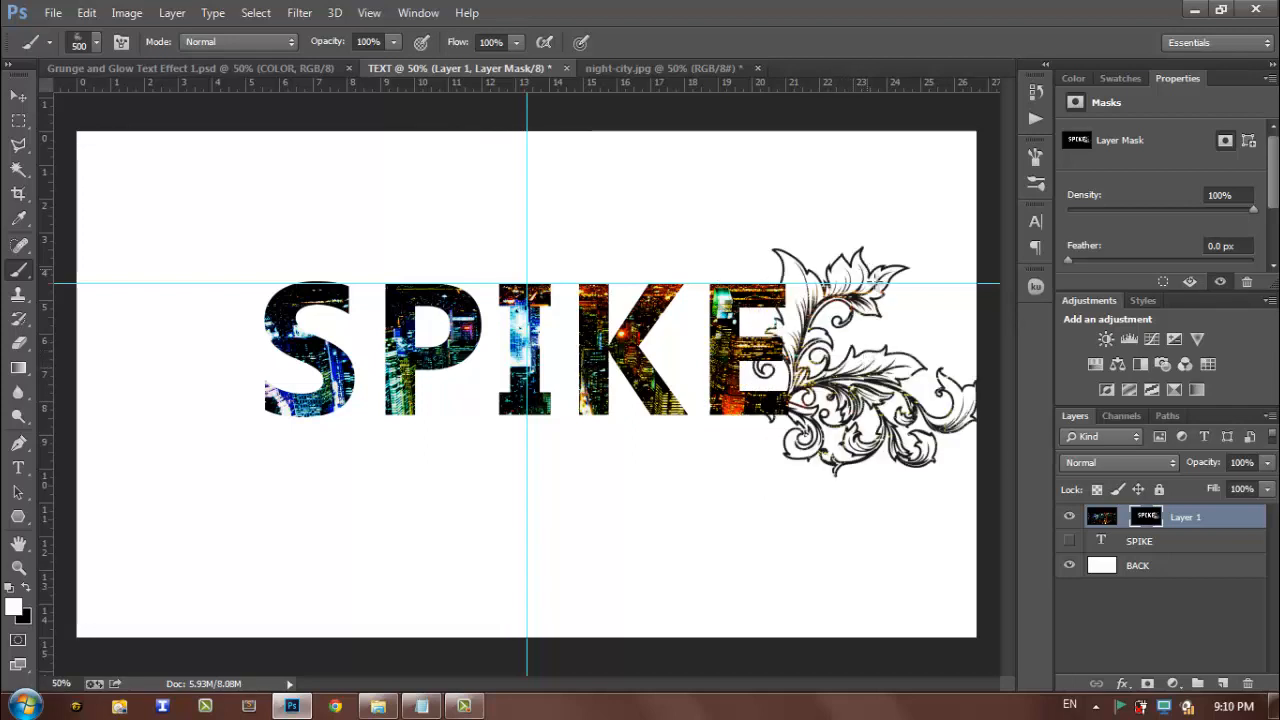
key("ctrl+z")
left_click(828, 351)
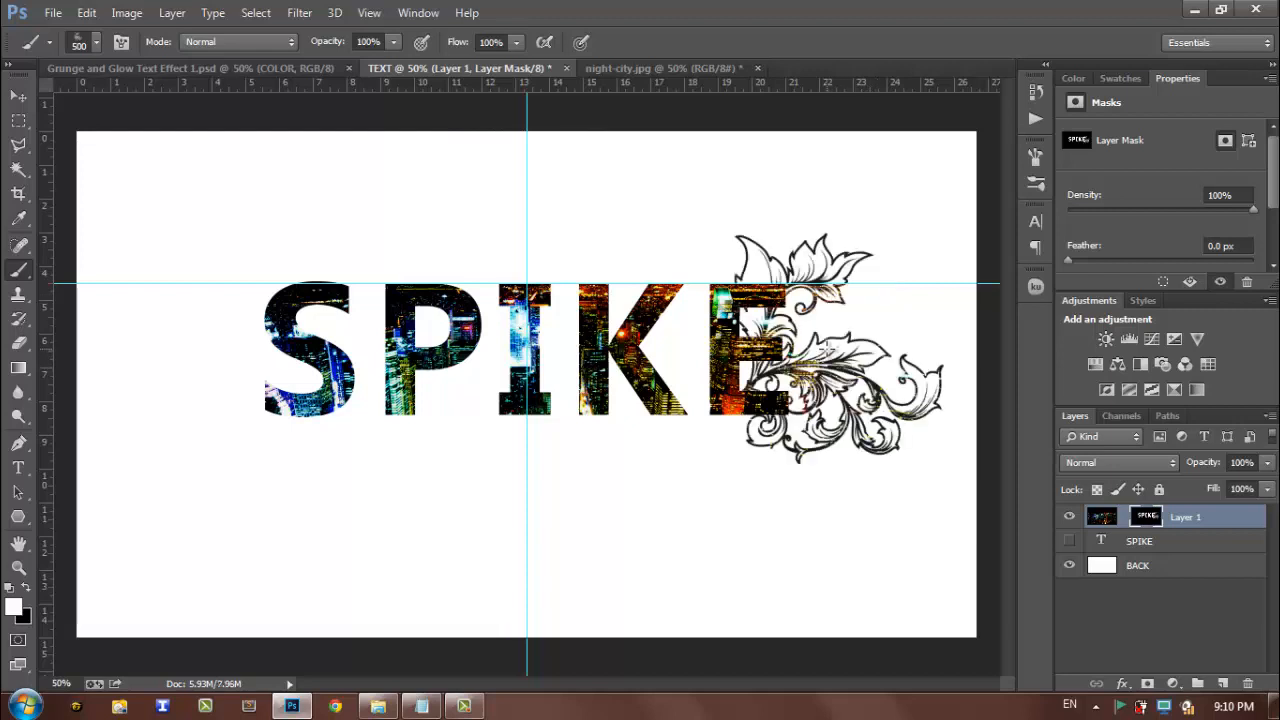
key("ctrl+z")
left_click(850, 355)
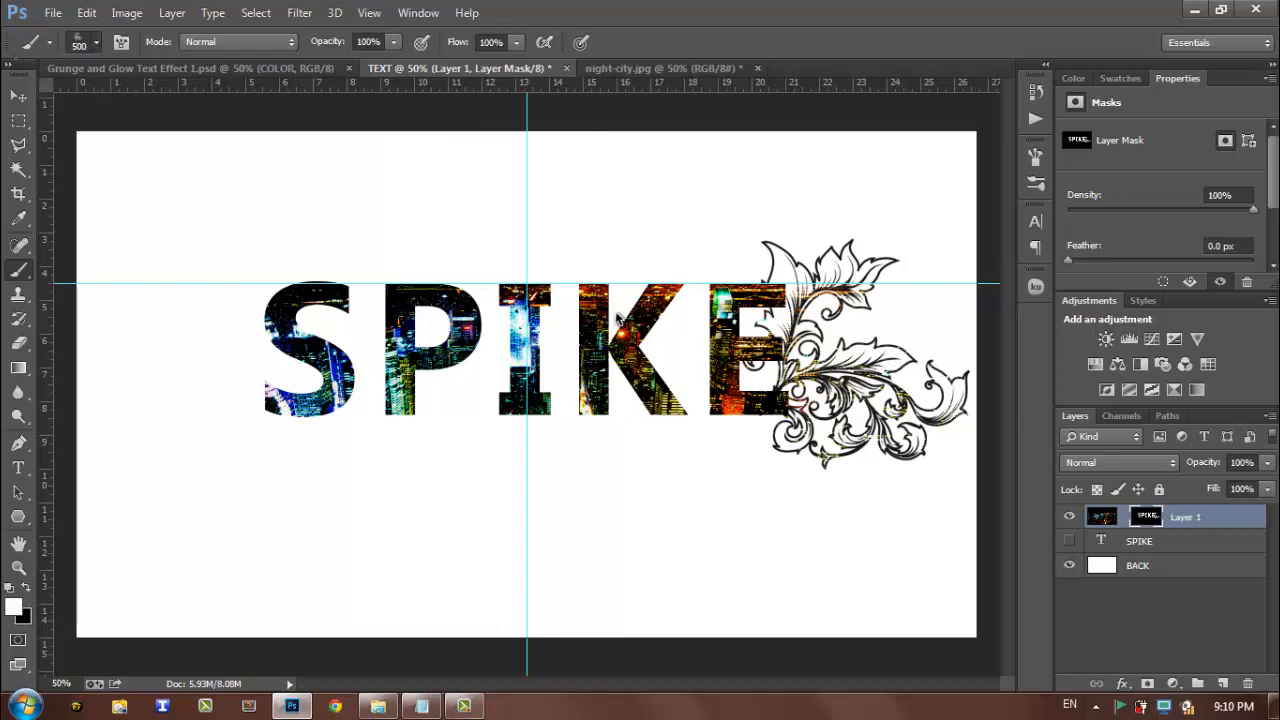
Choose the 2476 floral brush at 500 px and stamp it on the mask over the upper left of the letter S.
right_click(659, 314)
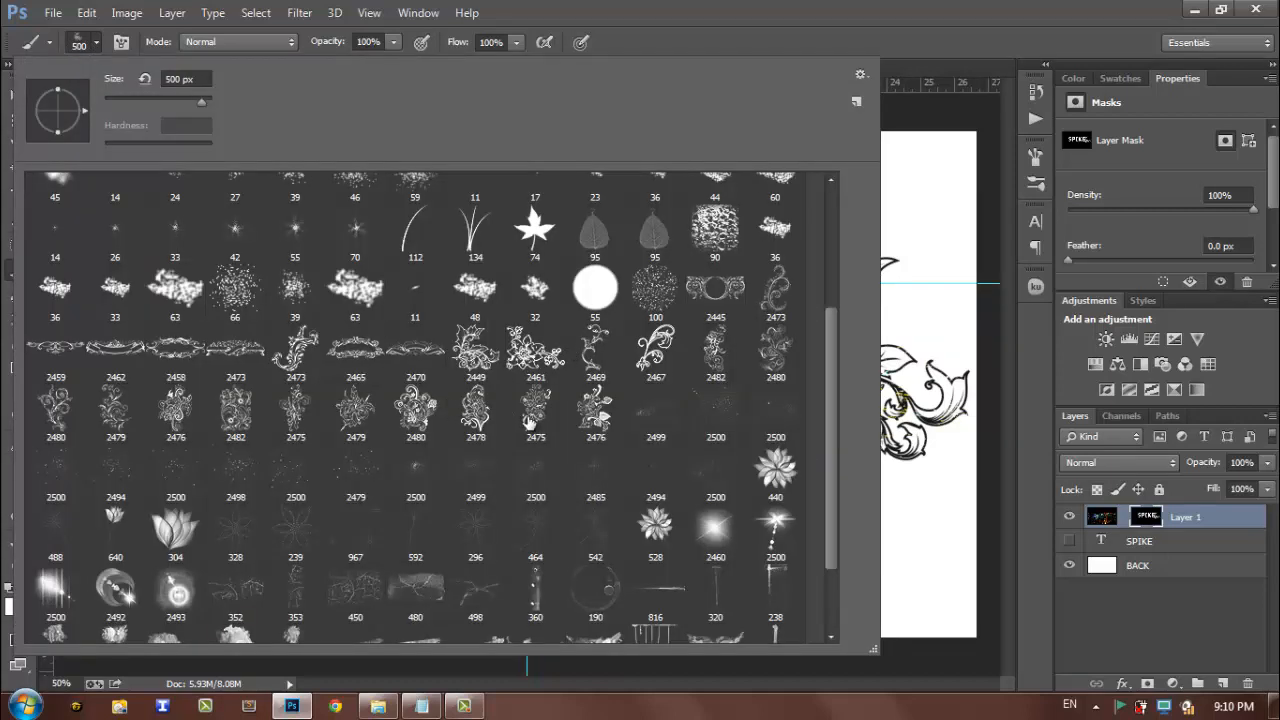
left_click(602, 420)
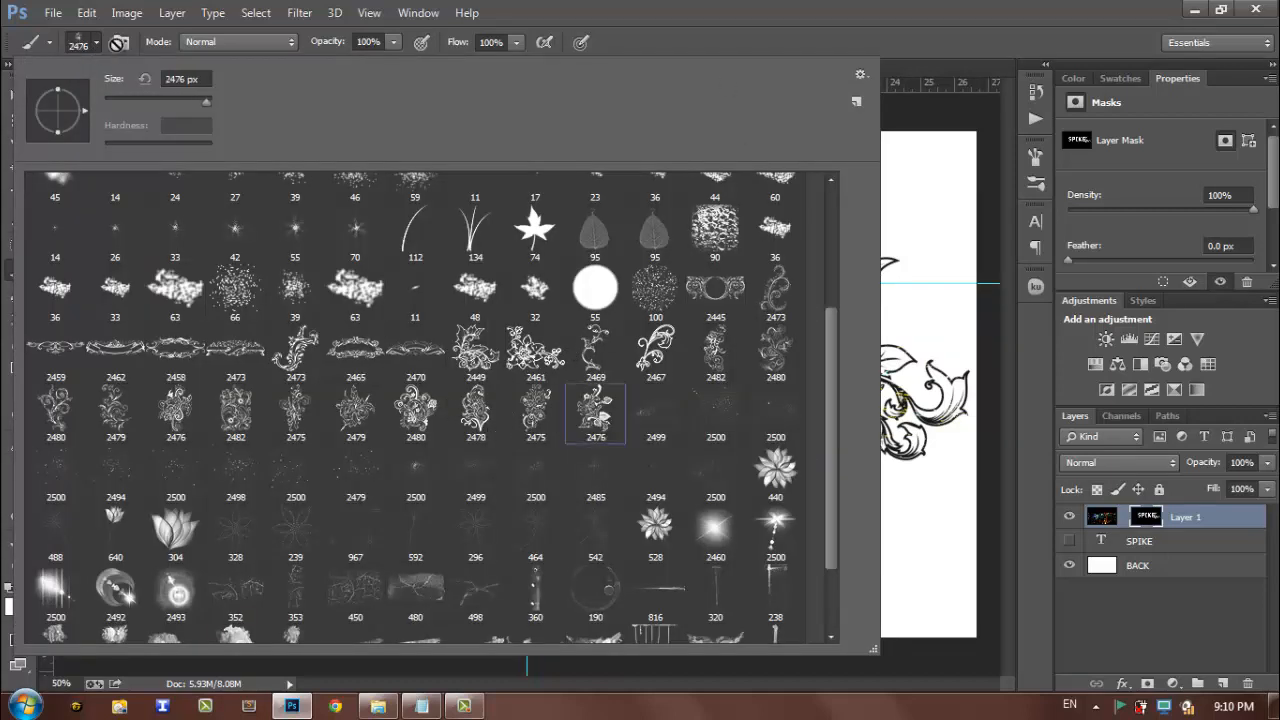
left_click(207, 80)
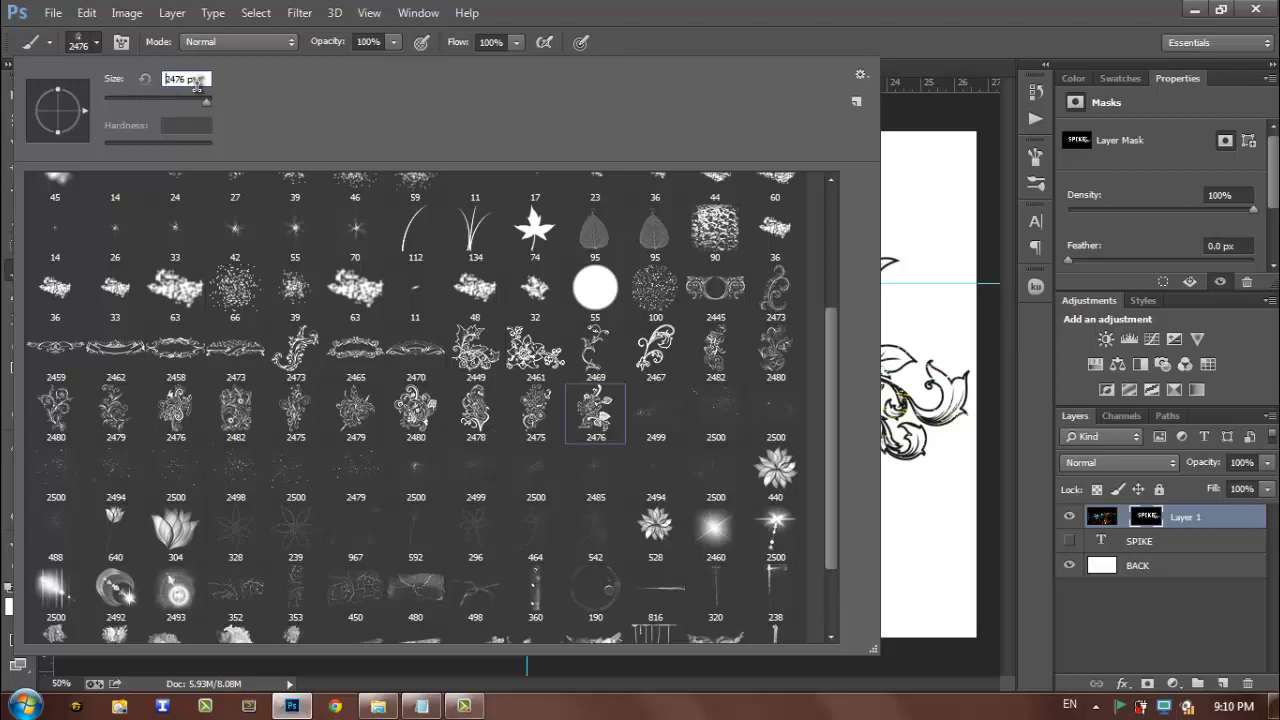
left_click_drag(205, 80, 117, 96)
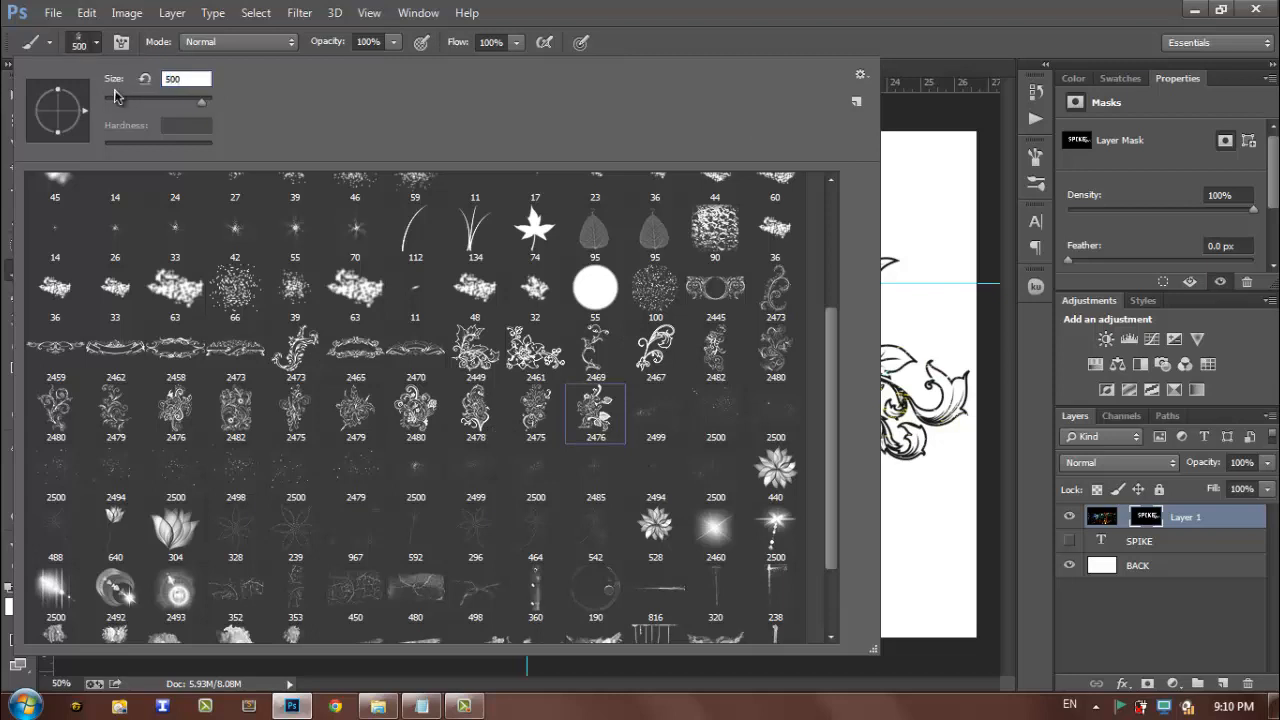
left_click(785, 40)
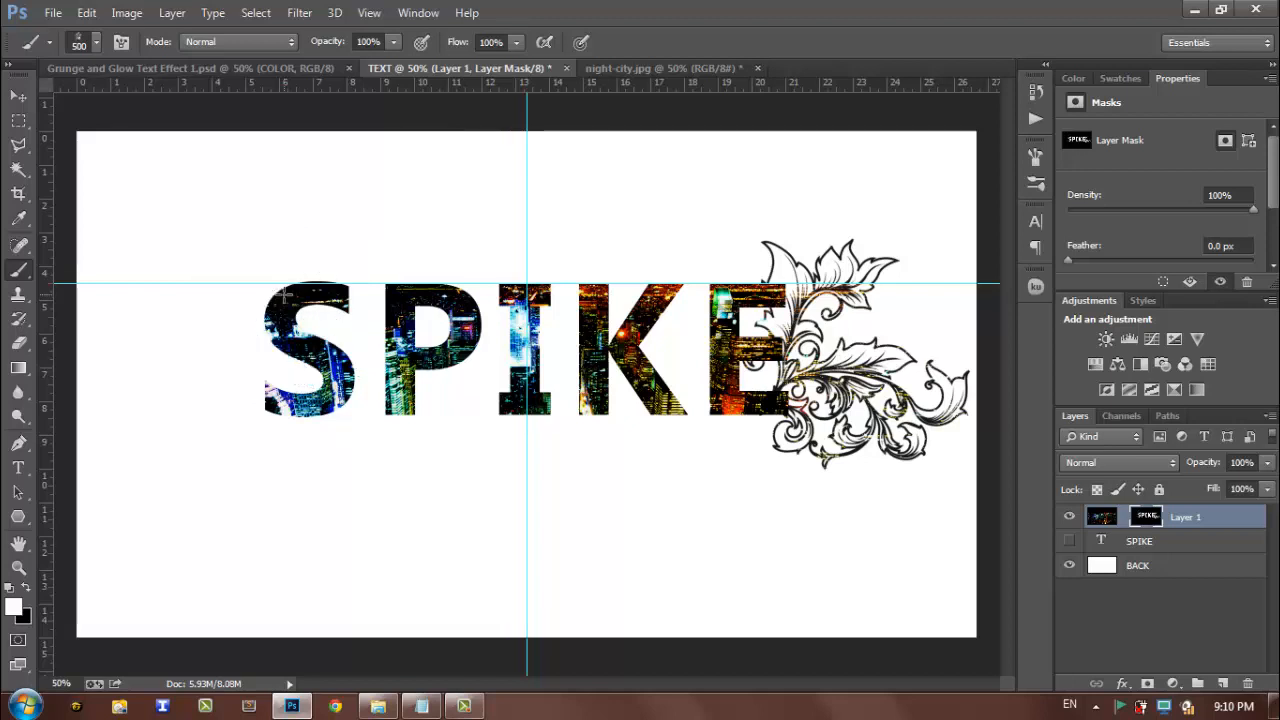
left_click(282, 290)
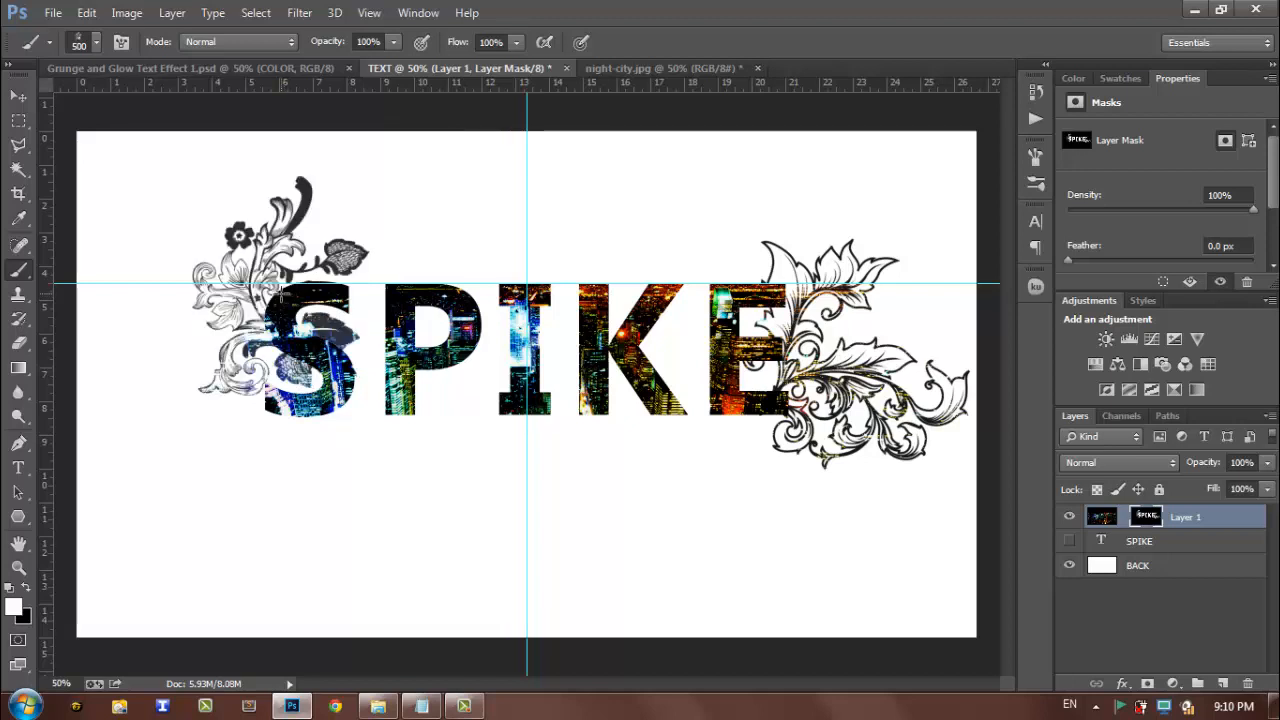
Choose the floral 2480 brush at 500 px and stamp it on the mask over the letter K.
right_click(340, 182)
left_click_drag(836, 340, 833, 408)
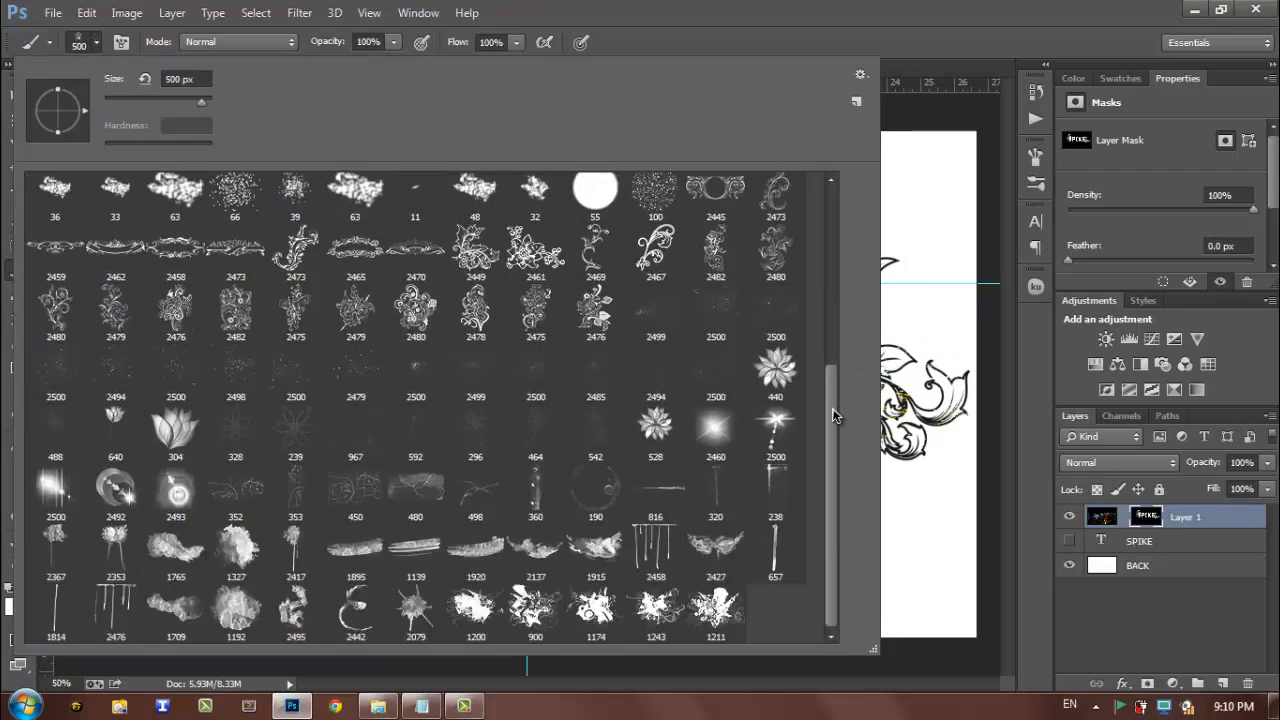
left_click(421, 322)
left_click_drag(204, 79, 92, 98)
type("500")
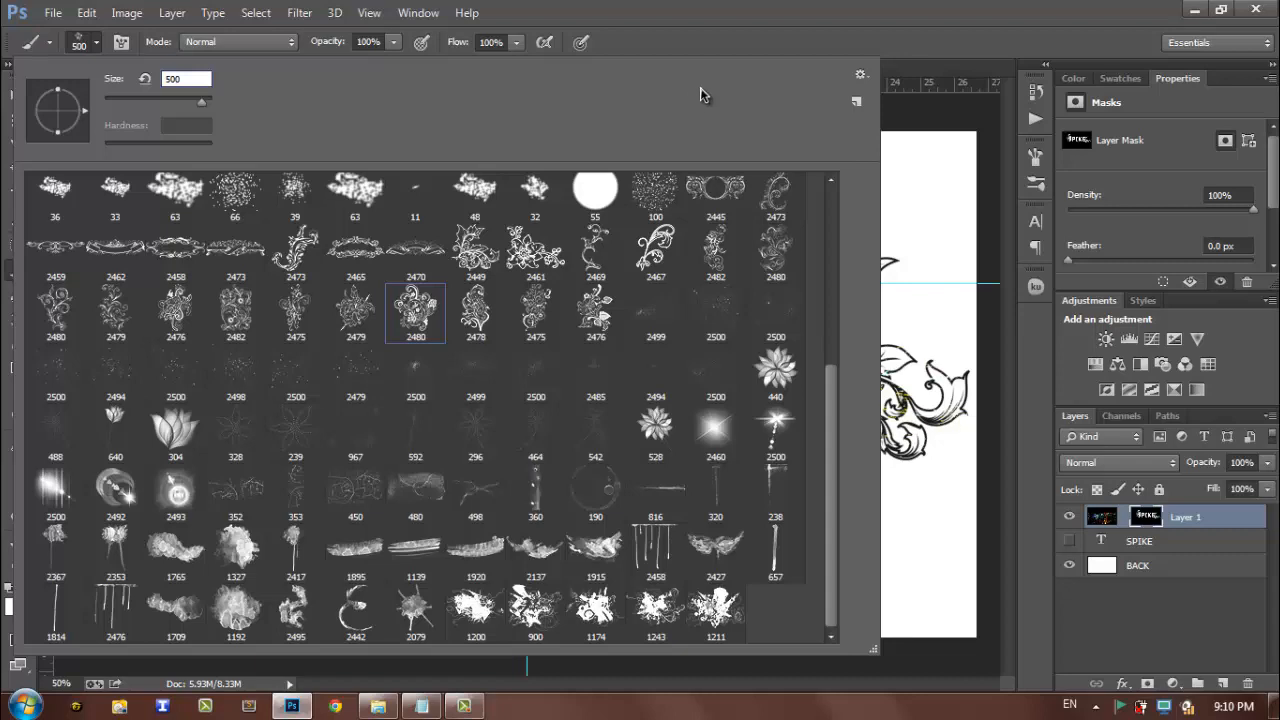
key("Return")
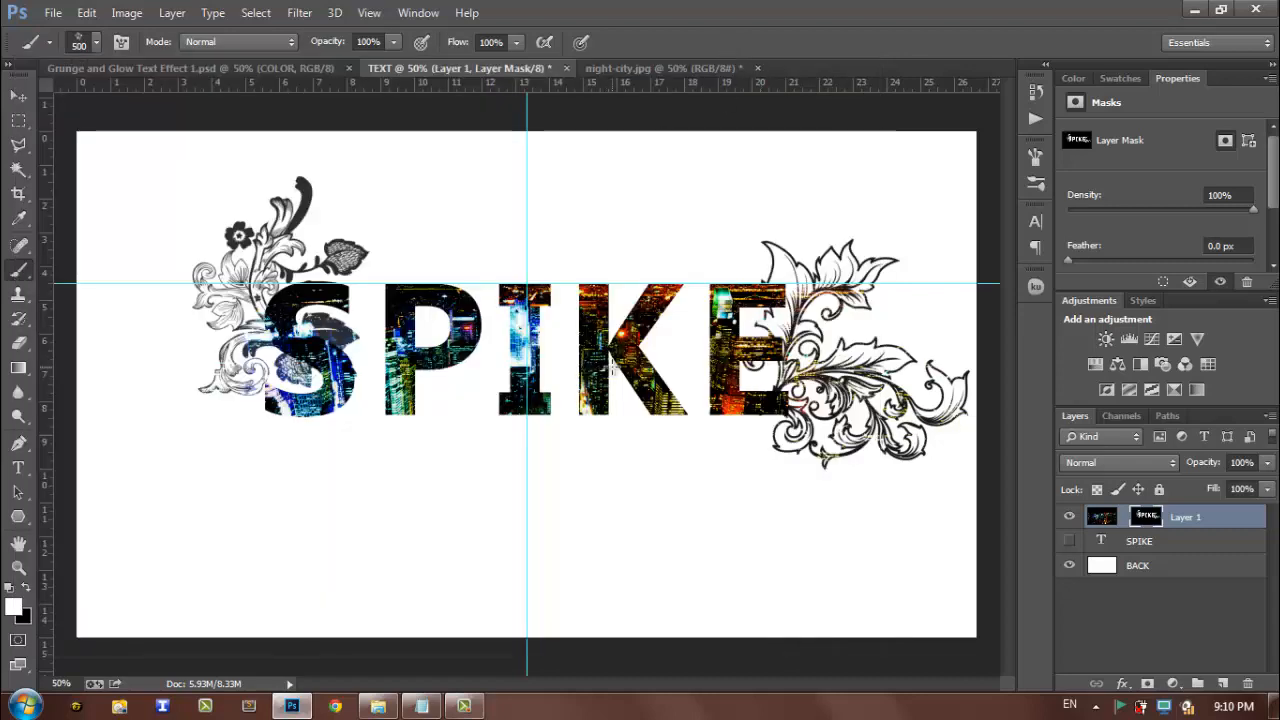
left_click(614, 368)
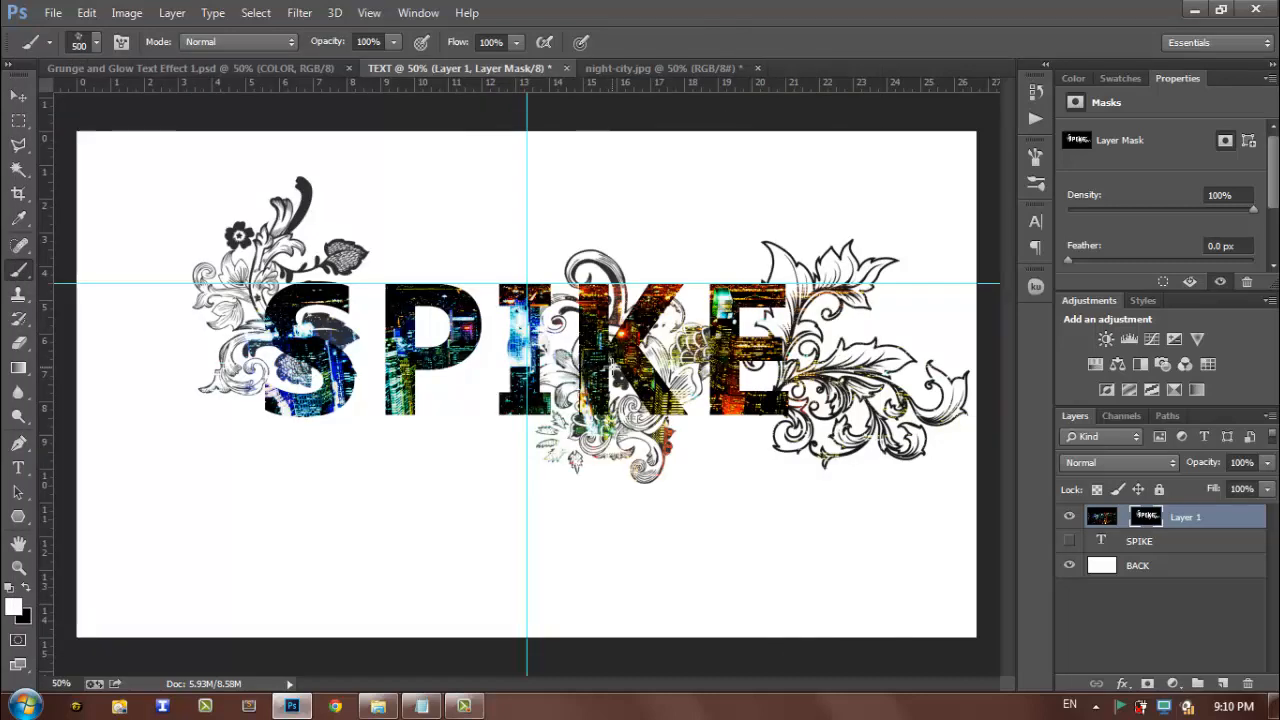
Undo the 500 px stamp over the letter K and stamp the 2480 floral brush there at 400 px.
key("ctrl+z")
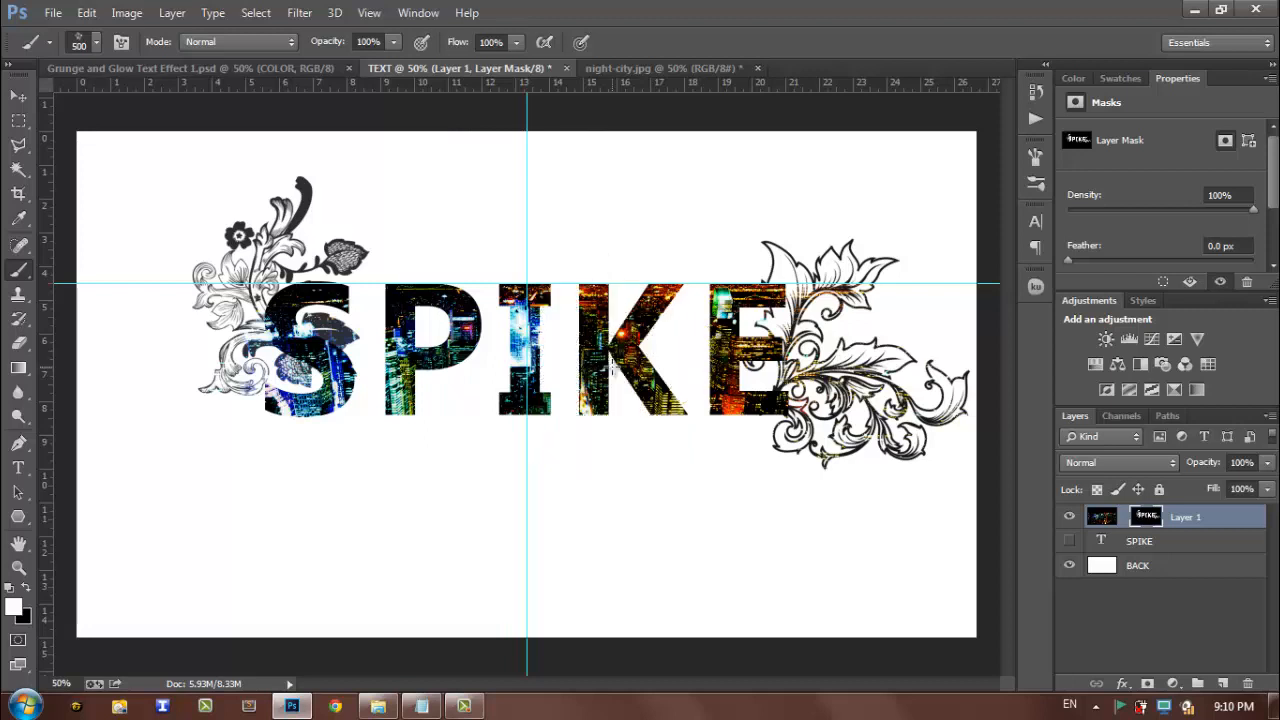
left_click(613, 368)
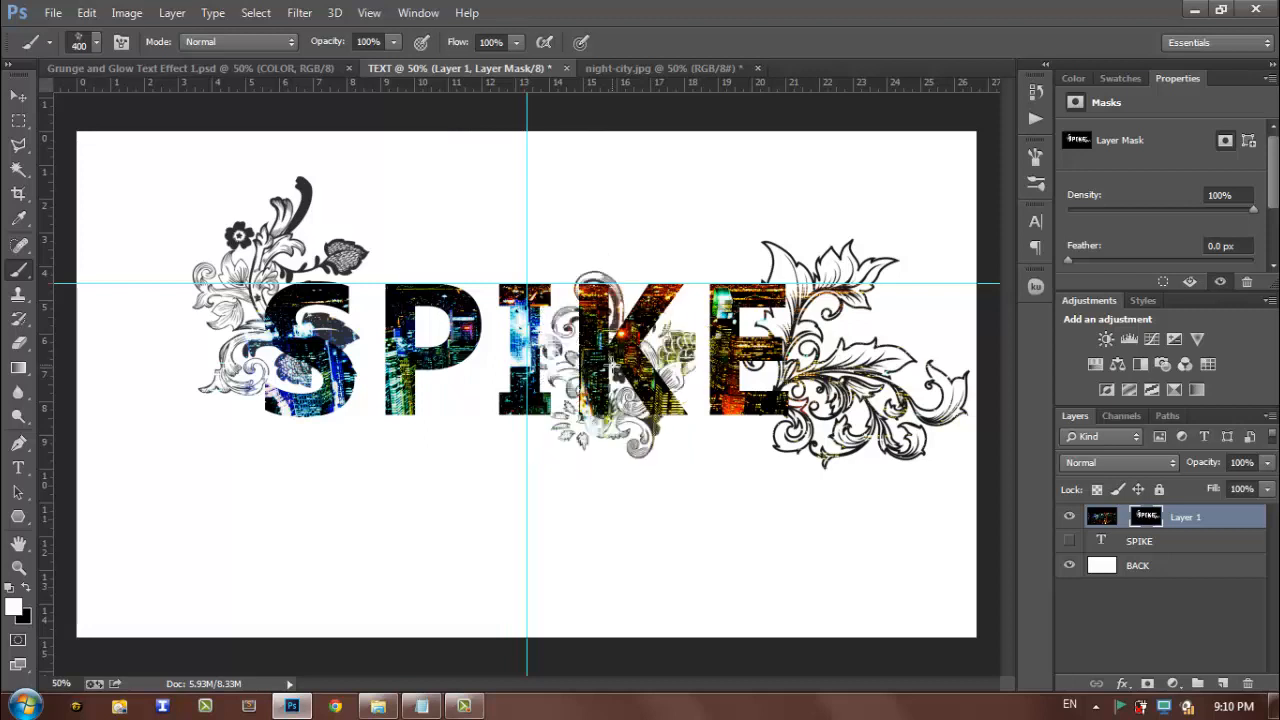
Choose the 2478 floral brush at 400 px and stamp it on the mask above the letter I.
left_click(96, 45)
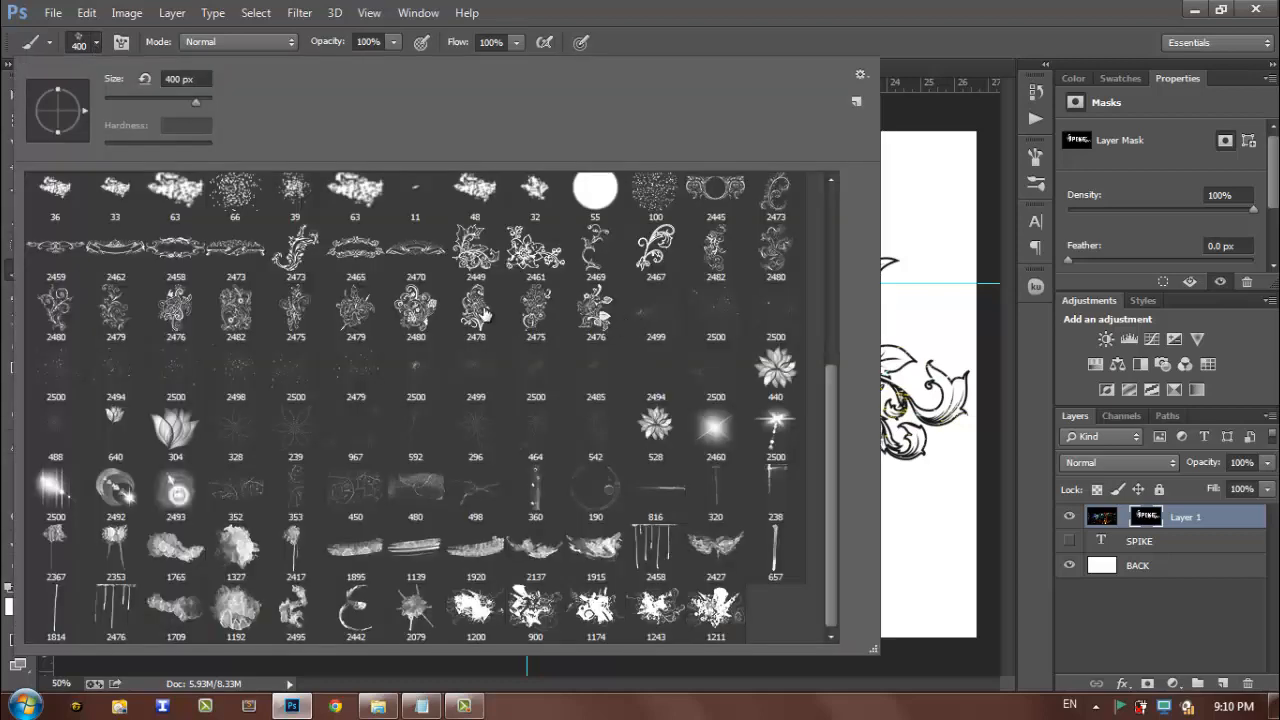
left_click(478, 312)
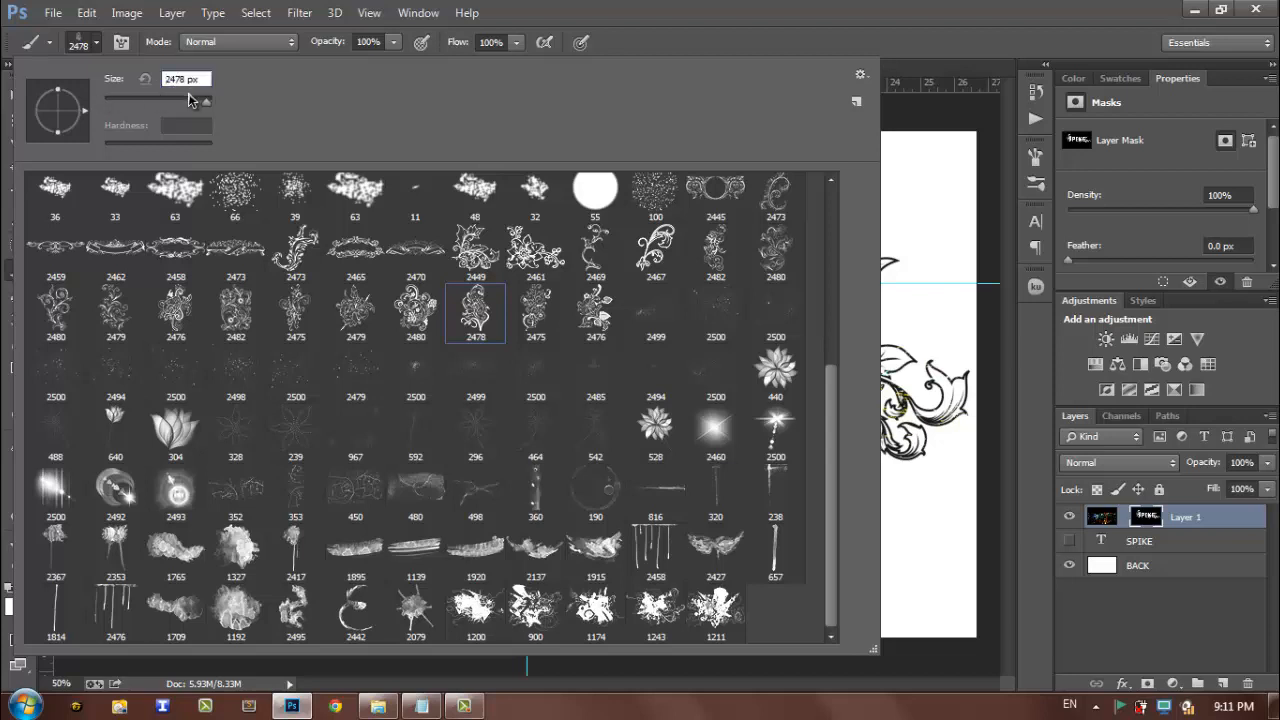
left_click_drag(204, 80, 135, 82)
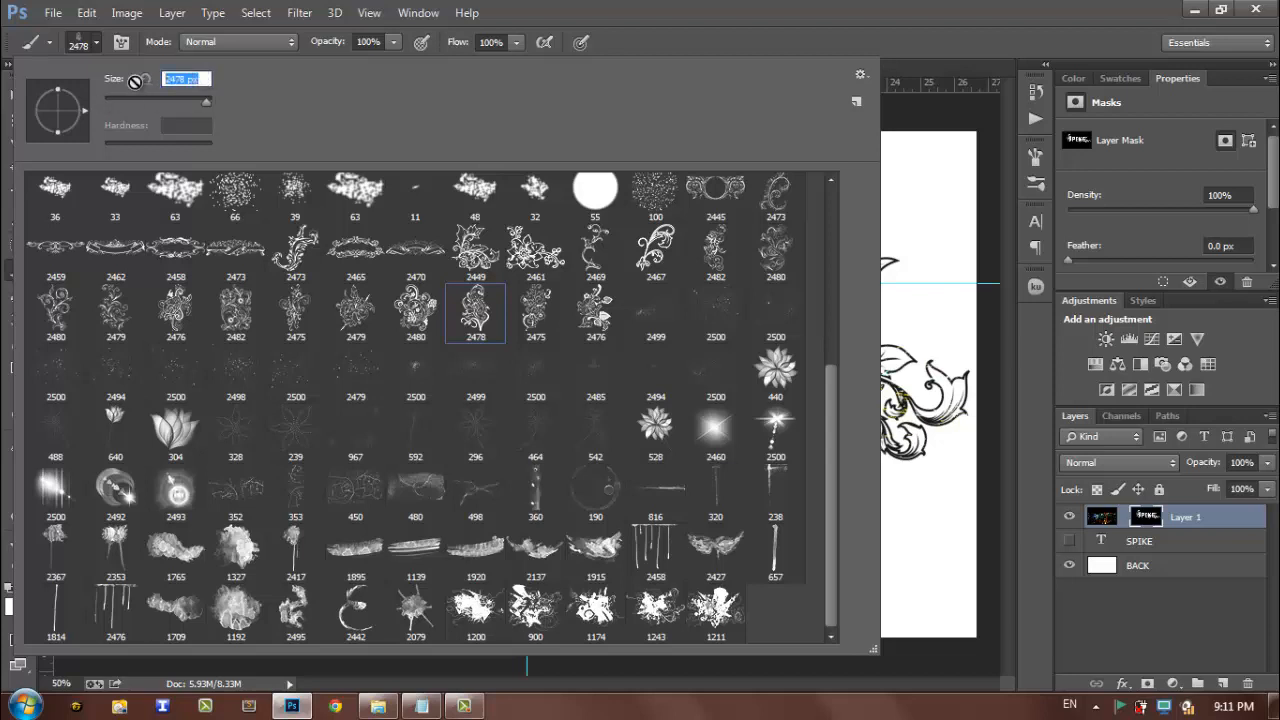
type("400")
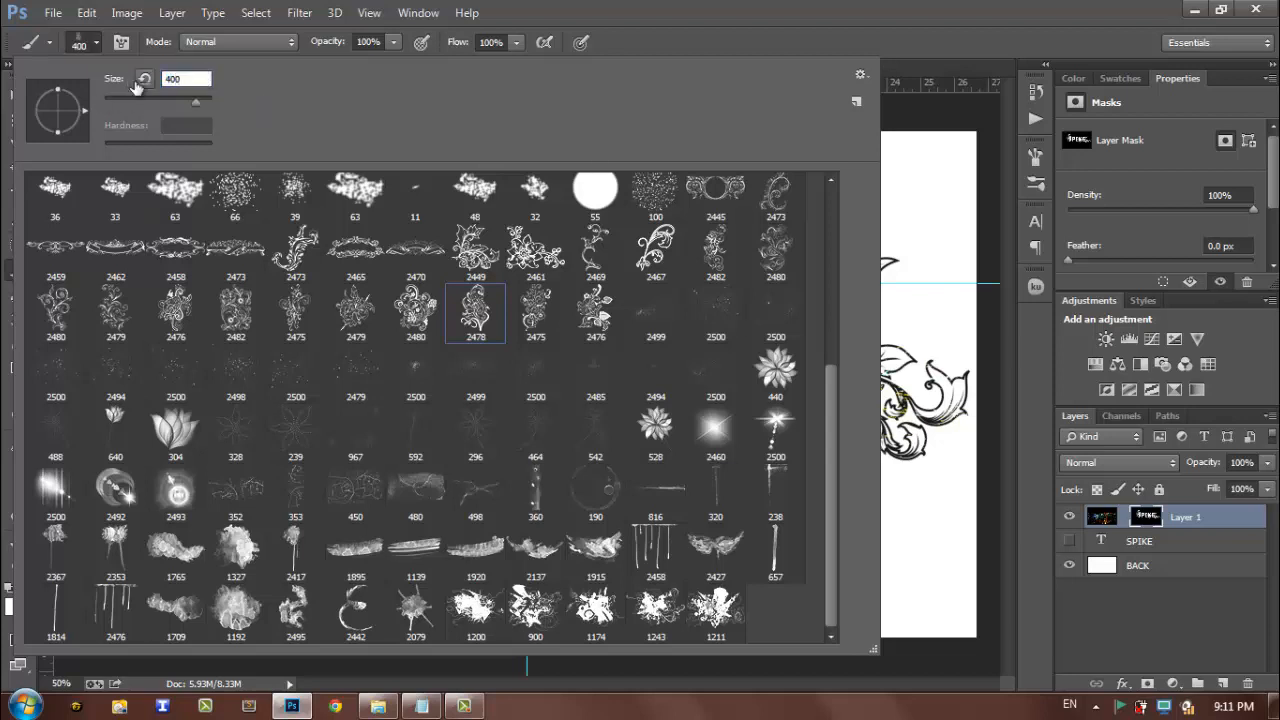
left_click(686, 42)
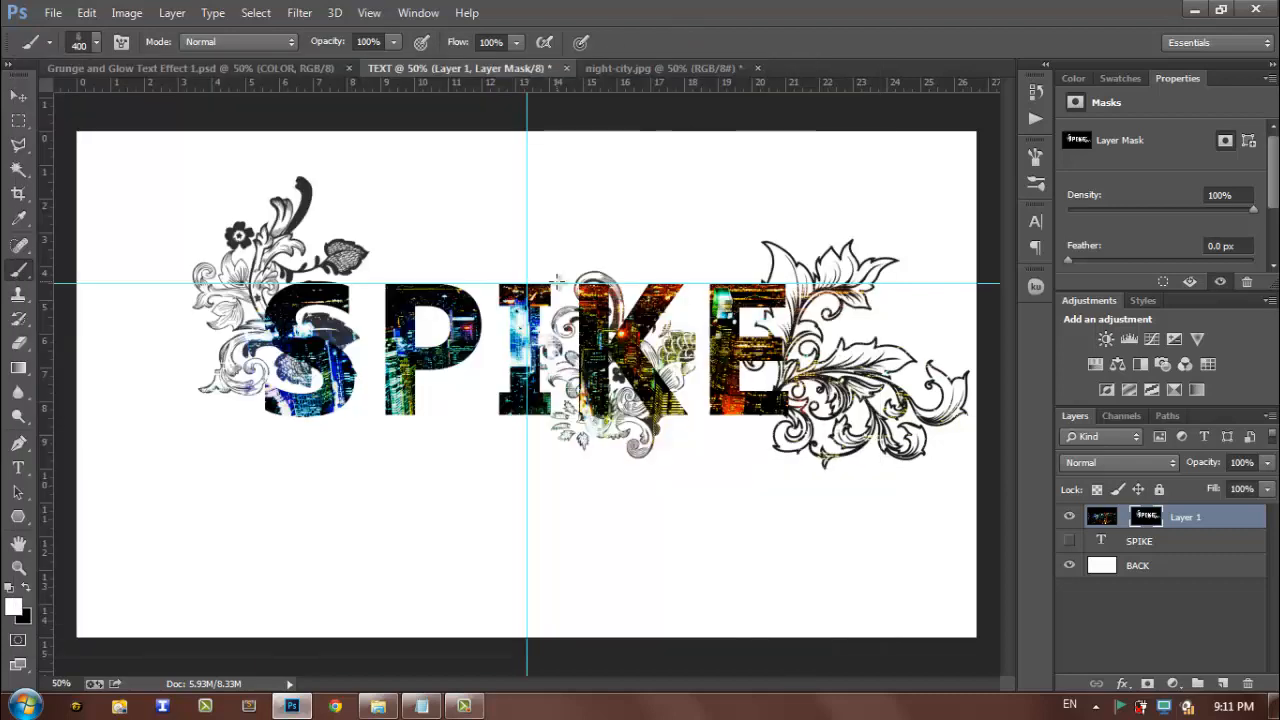
left_click(512, 252)
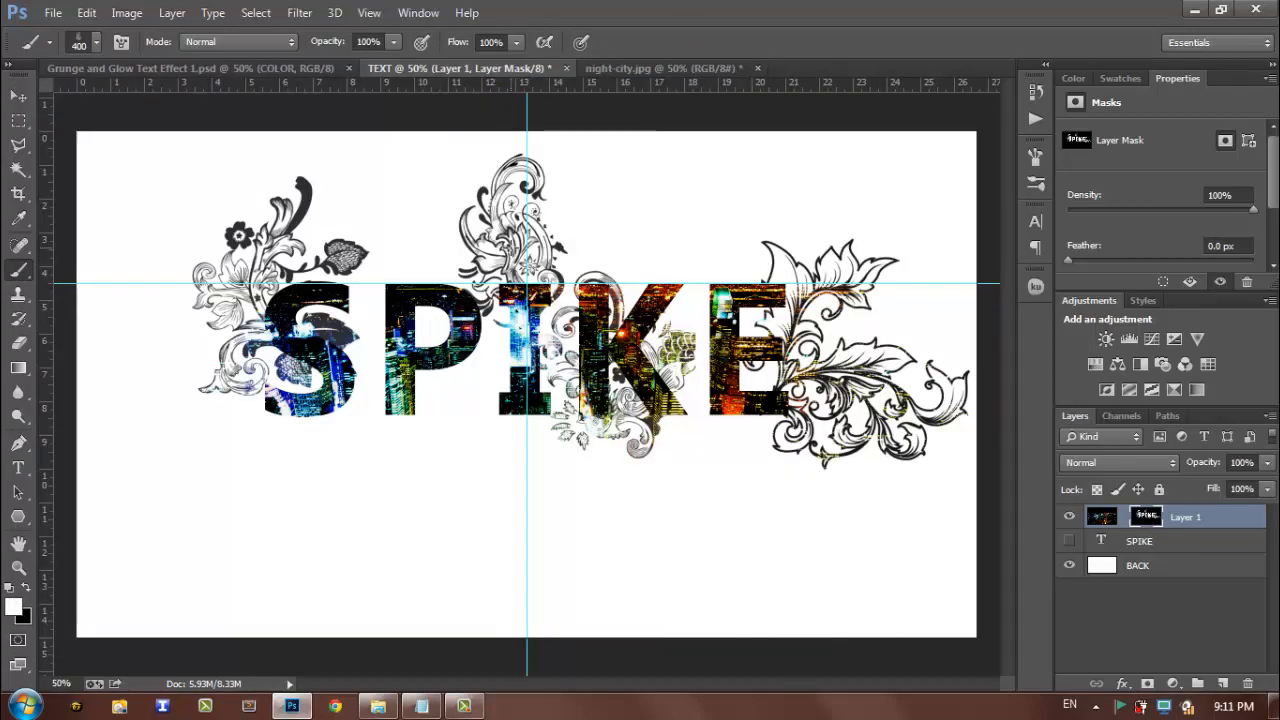
Stamp the 2478 floral brush above the gap between K and E, redoing it slightly higher.
left_click(714, 260)
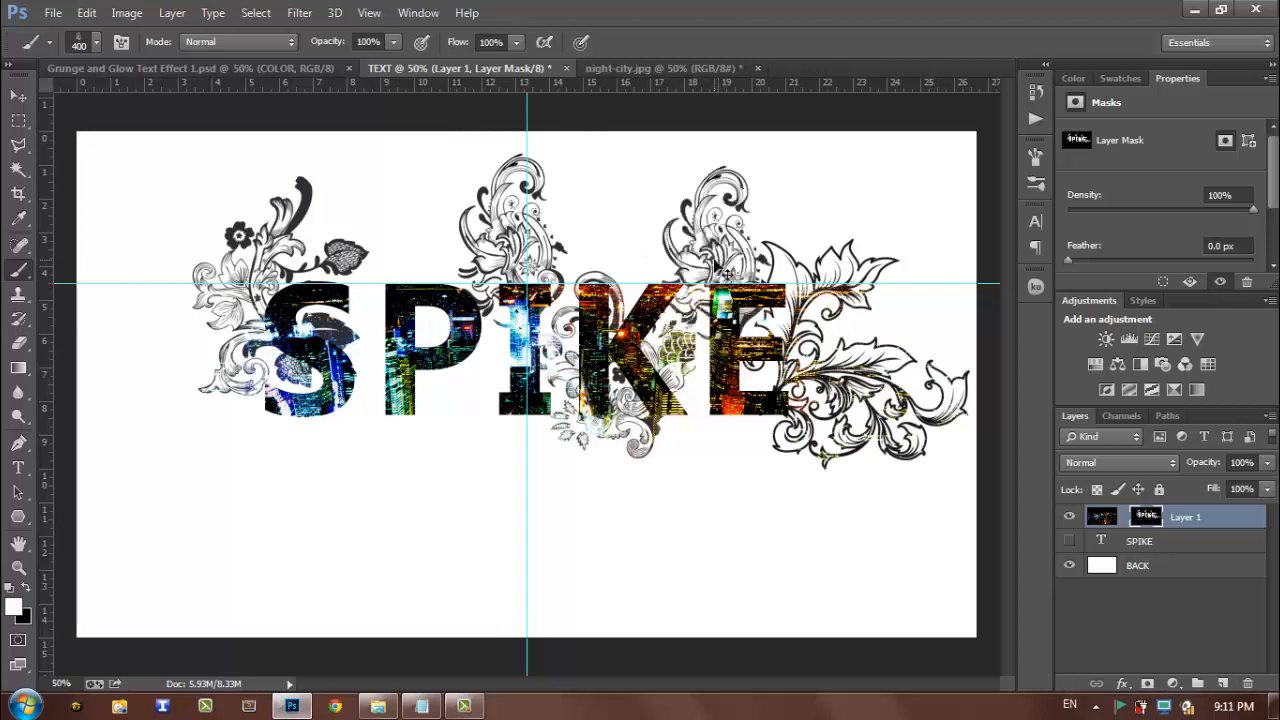
key("ctrl+z")
left_click(716, 245)
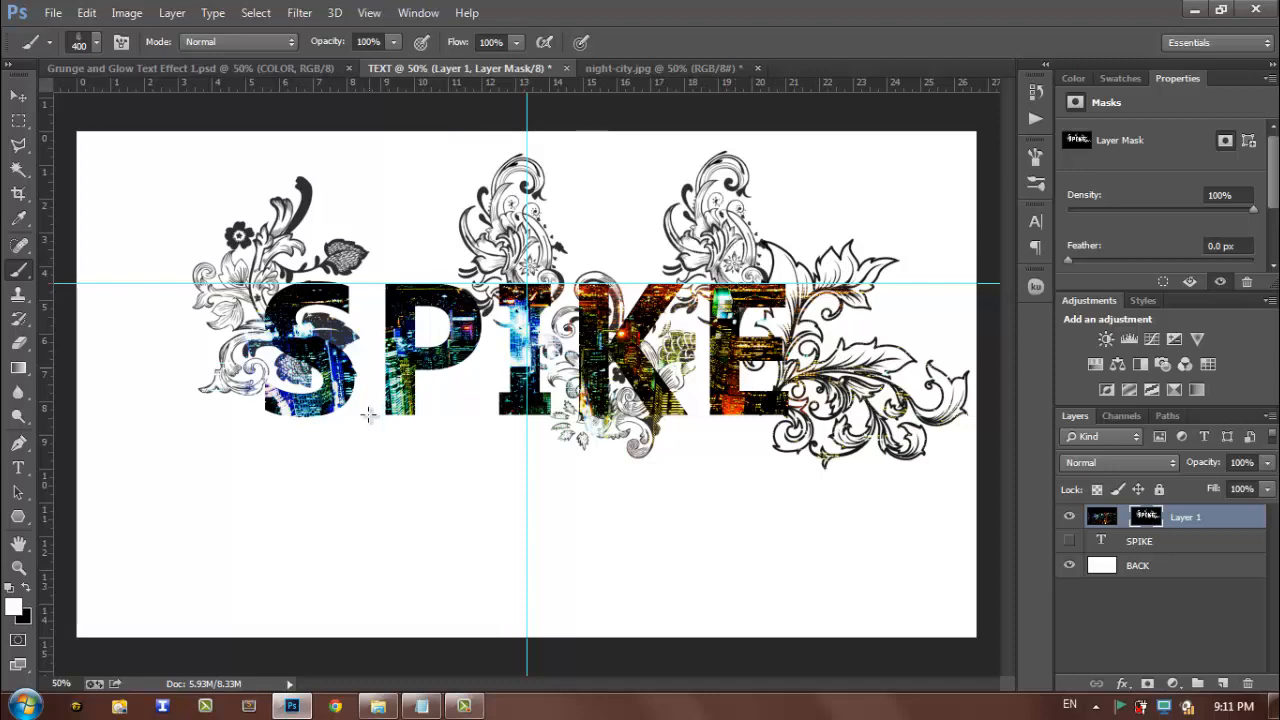
Choose the 2476 floral brush at 400 px and stamp it over the letter P, redoing it until it extends below the letter.
left_click(96, 42)
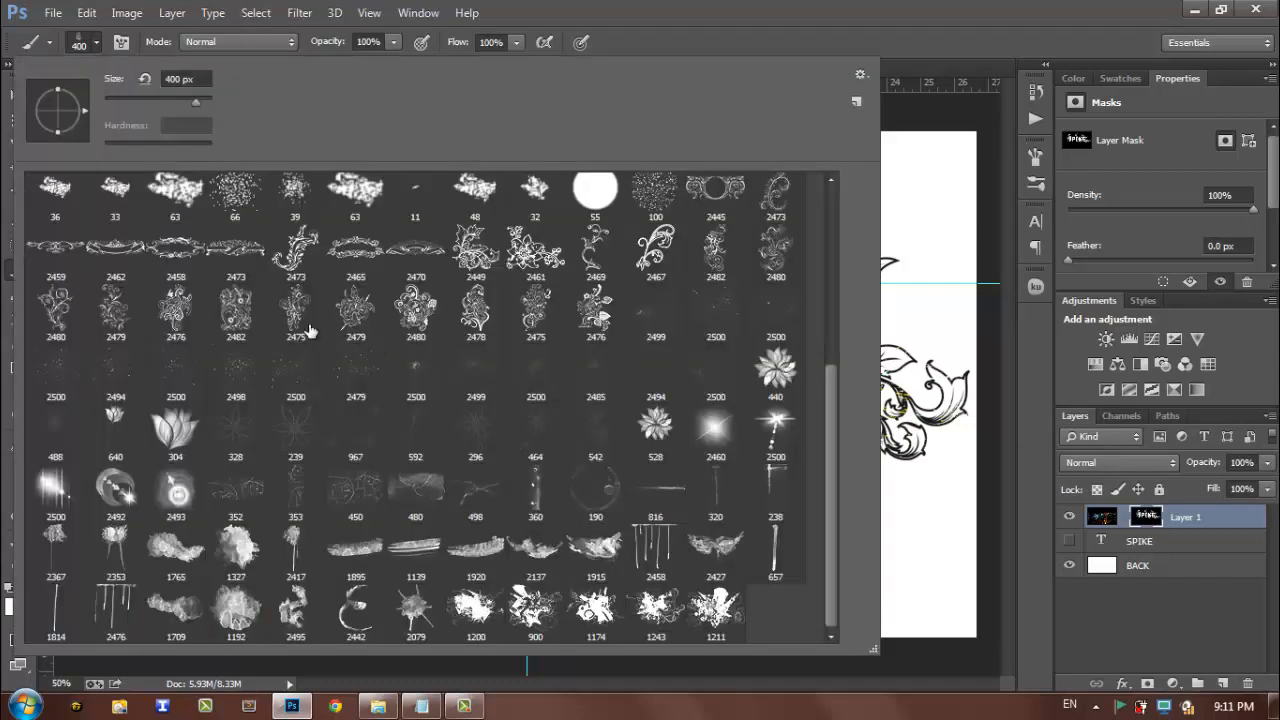
left_click(181, 316)
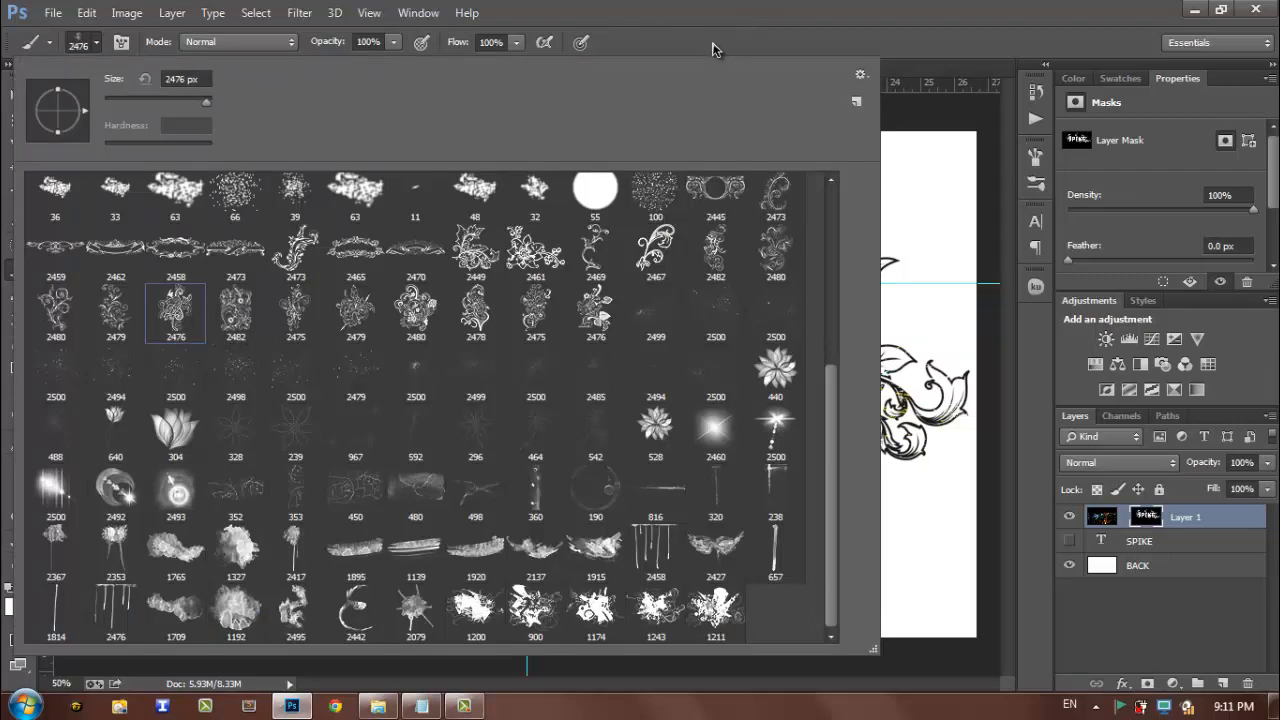
left_click(192, 79)
type("4")
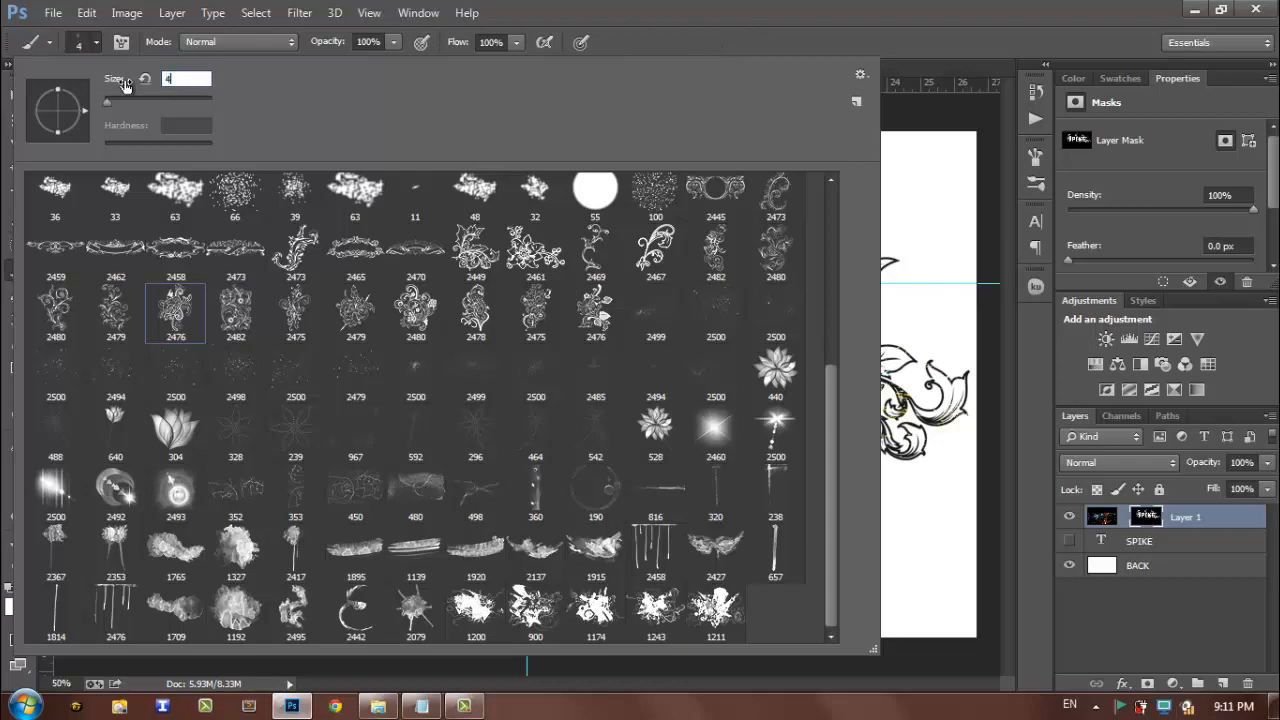
type("00")
left_click(700, 42)
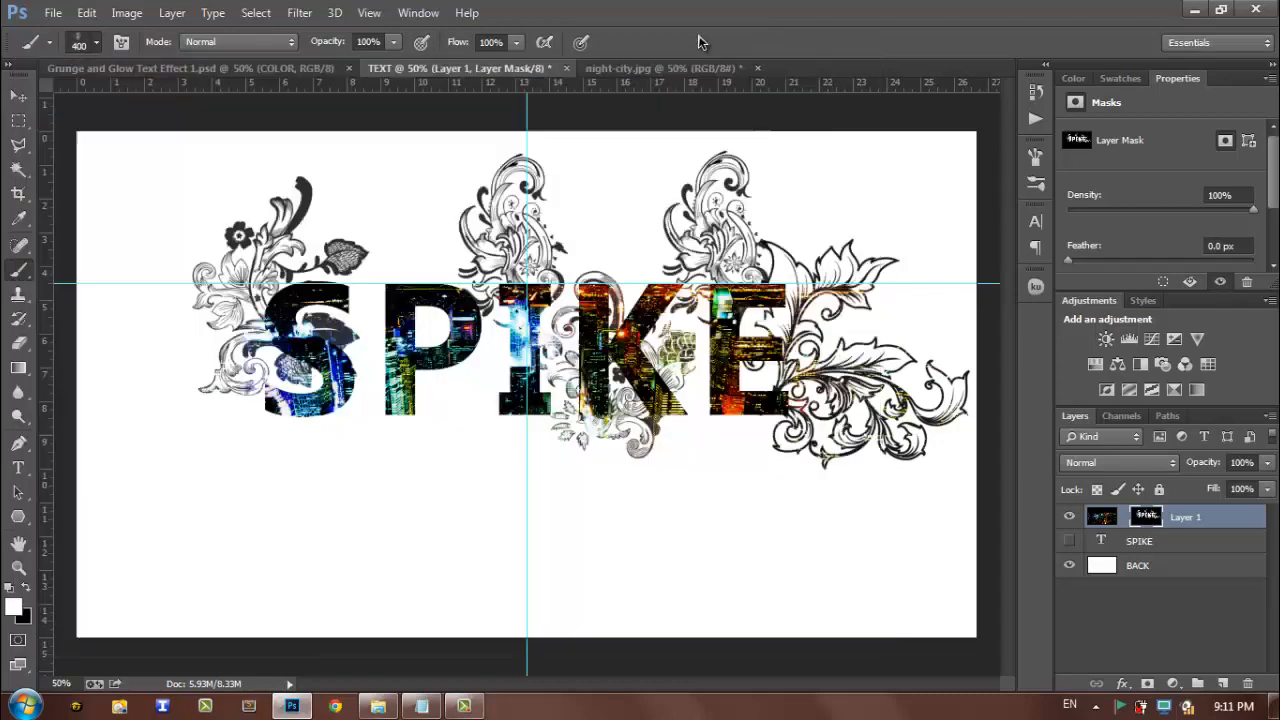
left_click(398, 358)
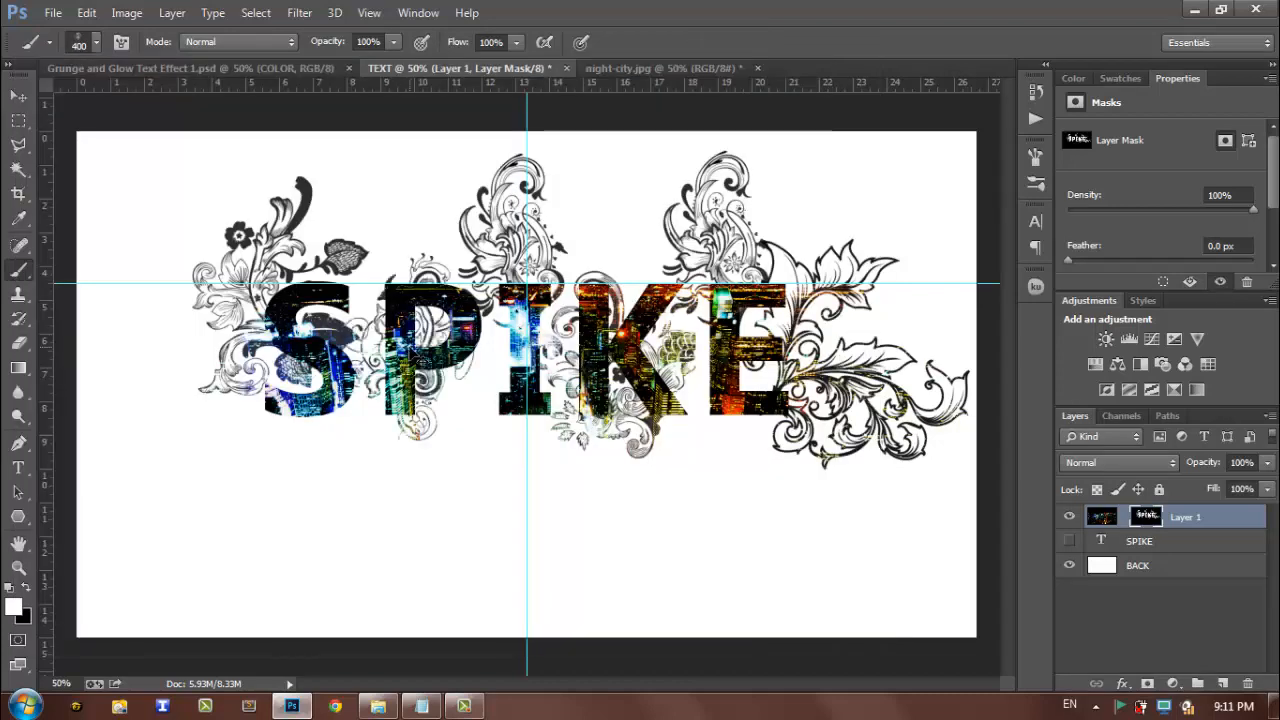
key("ctrl+z")
left_click(403, 371)
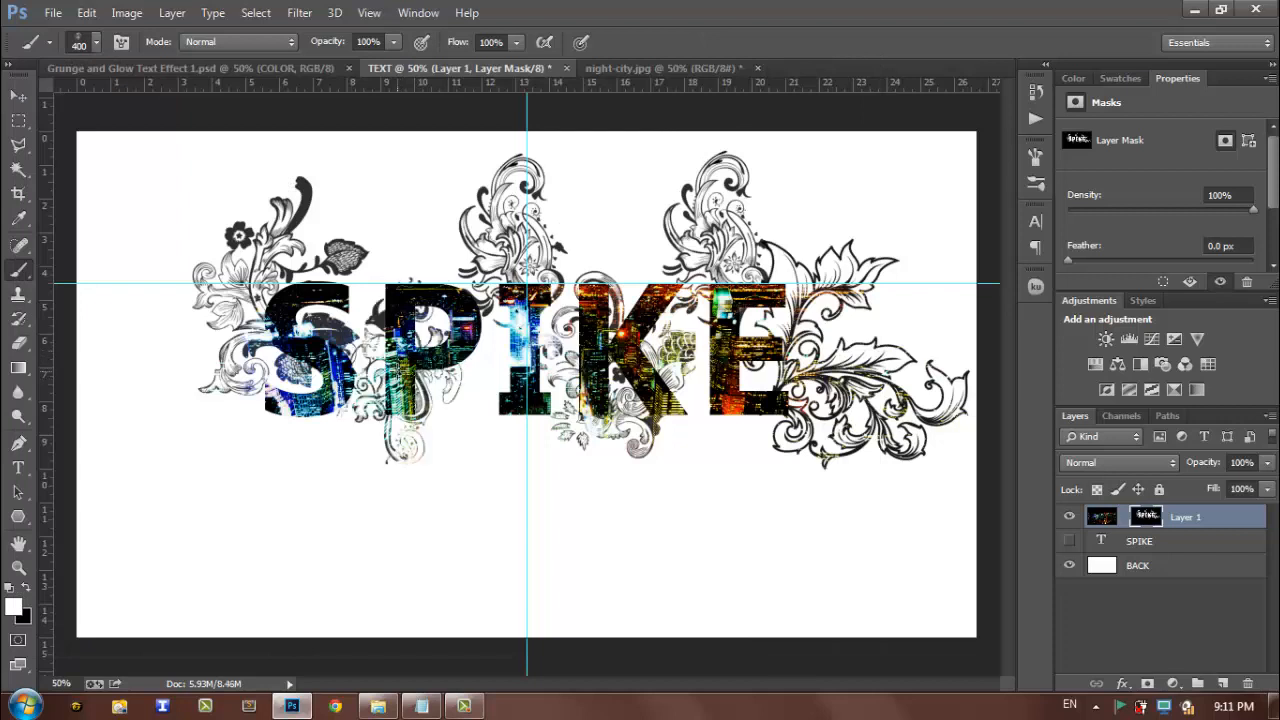
key("ctrl+z")
left_click(412, 374)
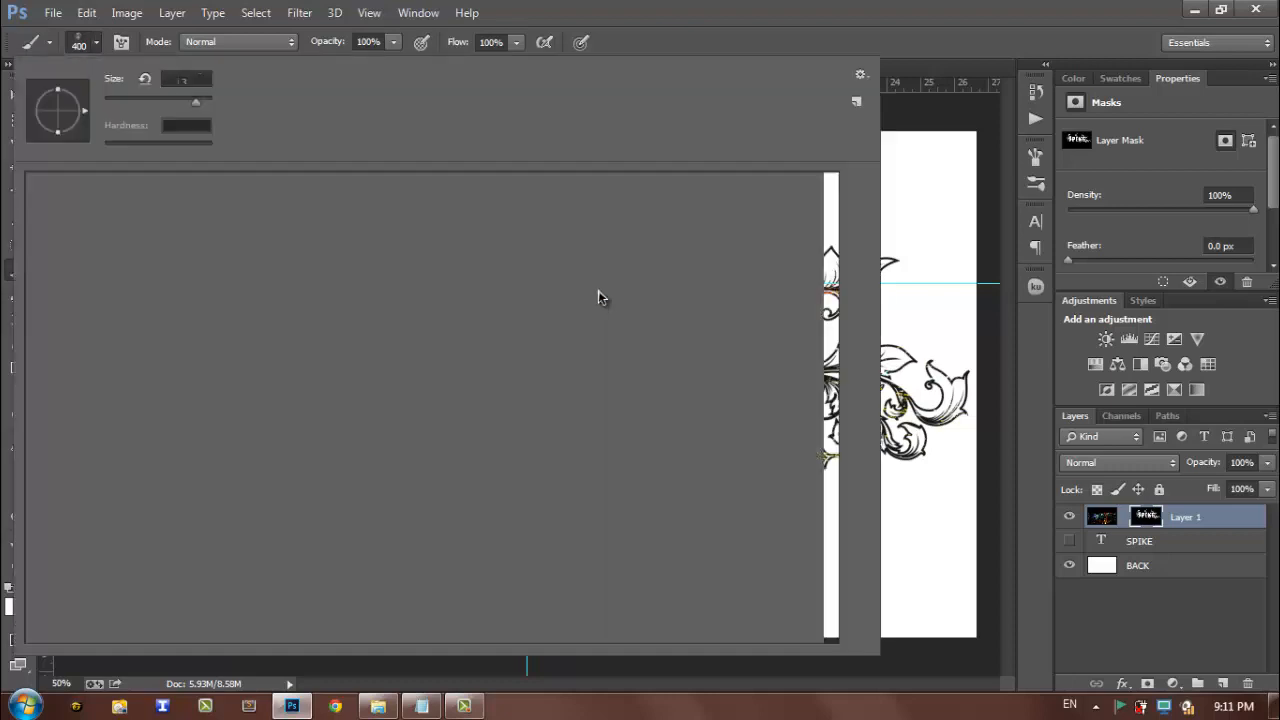
Choose the 2479 floral brush at 300 px and stamp it on the mask around the bottom of the letter I.
right_click(598, 291)
left_click(356, 316)
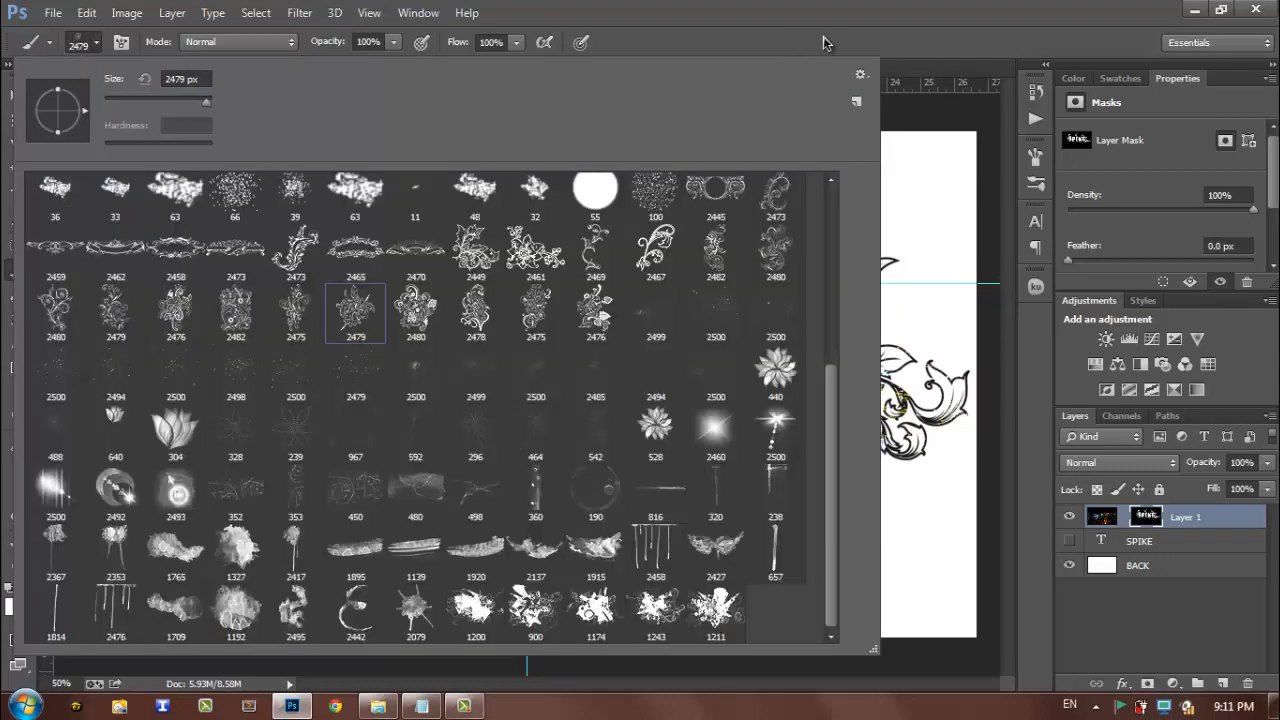
left_click(117, 84)
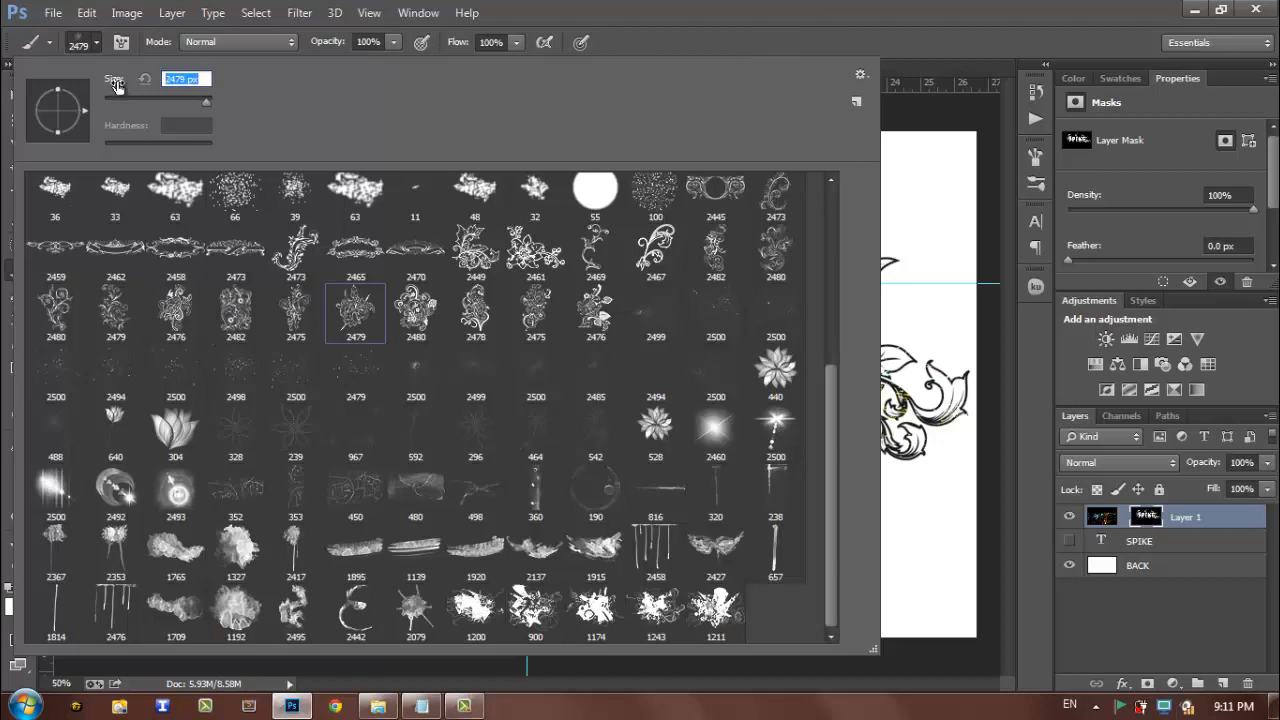
type("300")
left_click(804, 44)
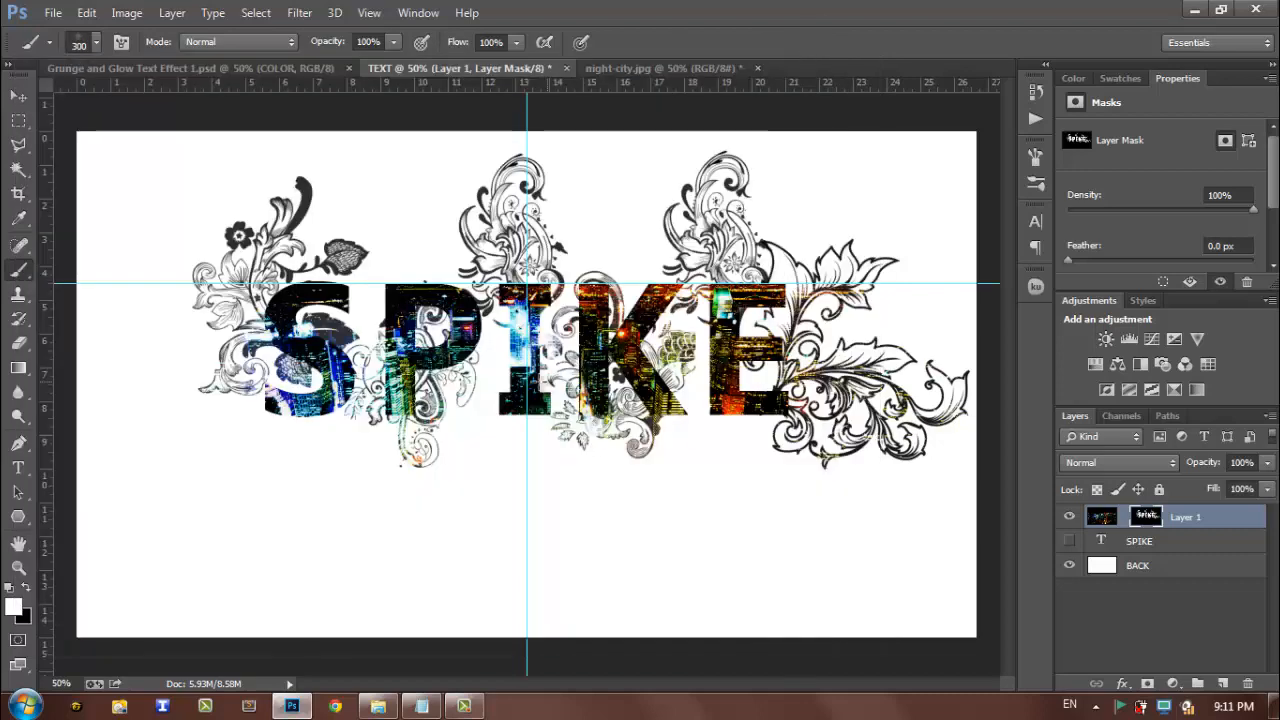
left_click(502, 415)
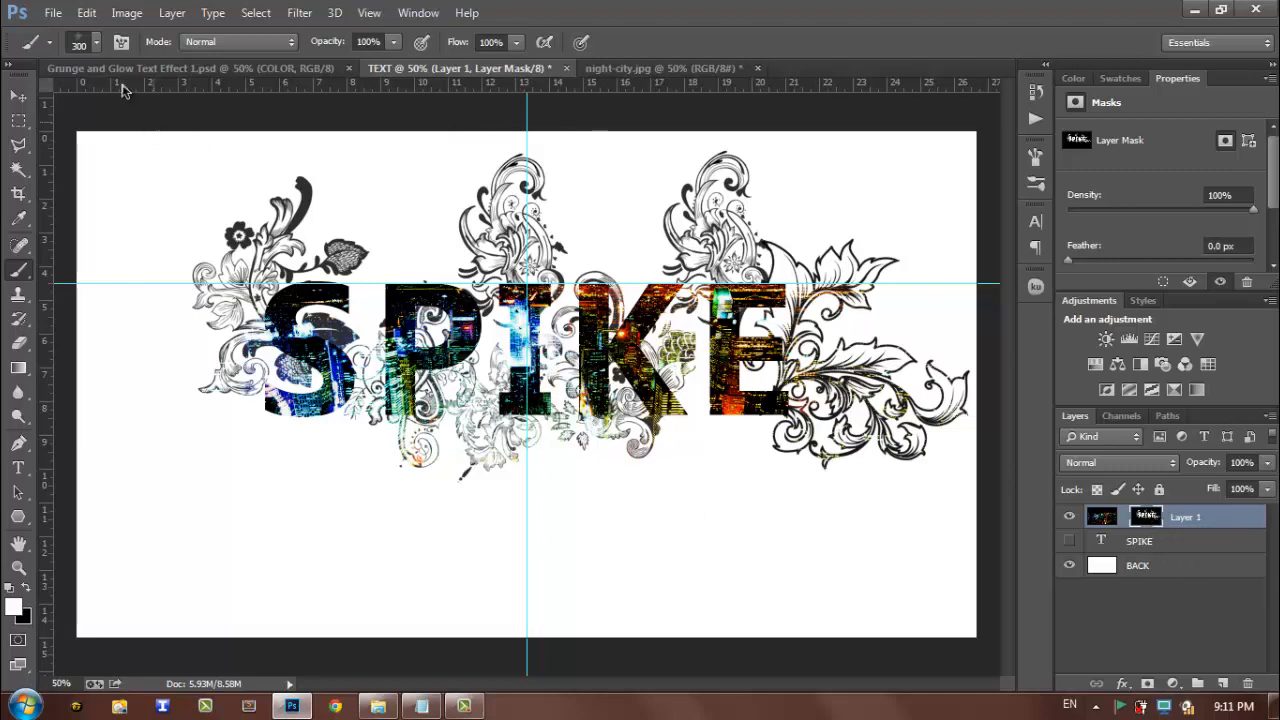
Choose the 1243 grunge brush and stamp it below the canvas centre so only its upper part shows along the bottom edge.
left_click(97, 41)
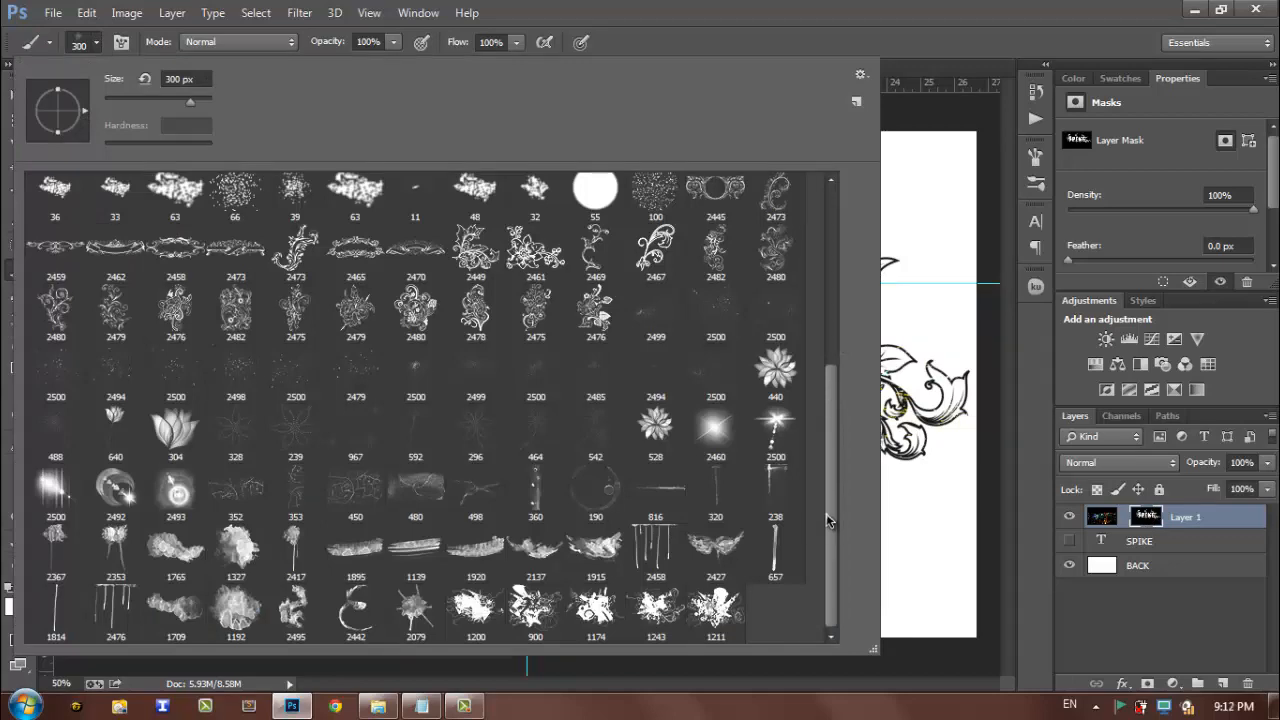
left_click(655, 605)
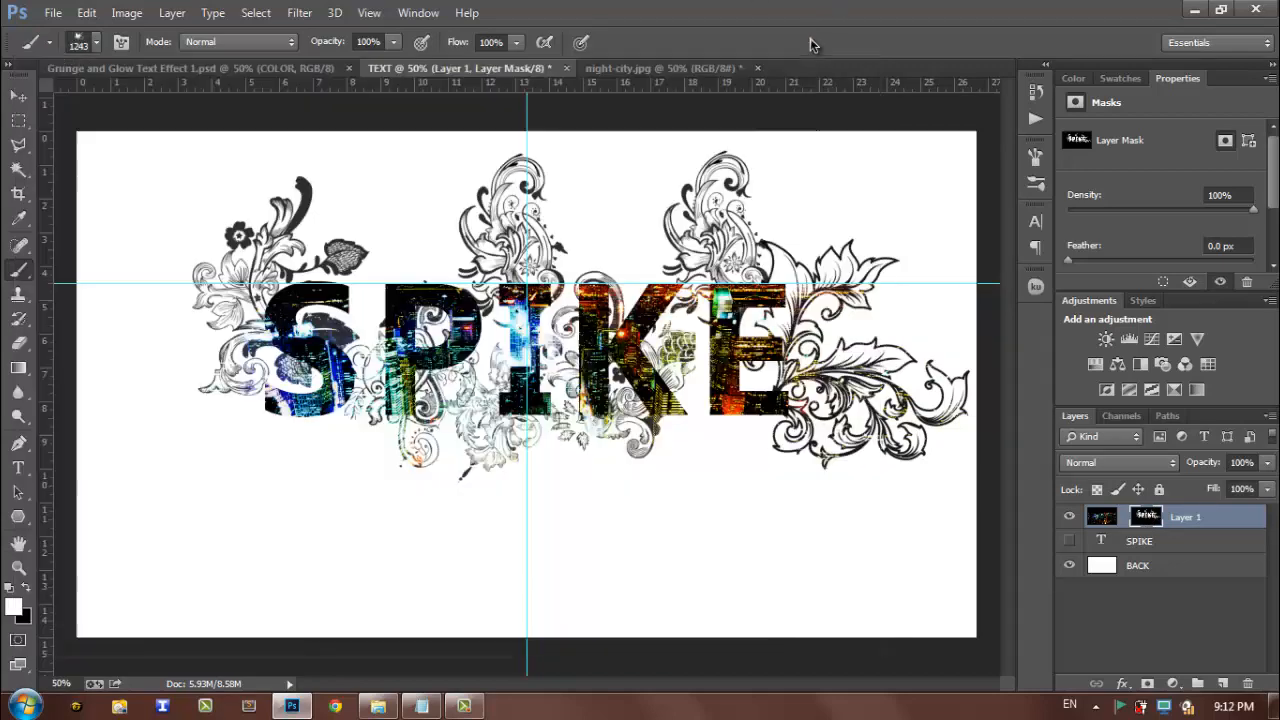
left_click(810, 40)
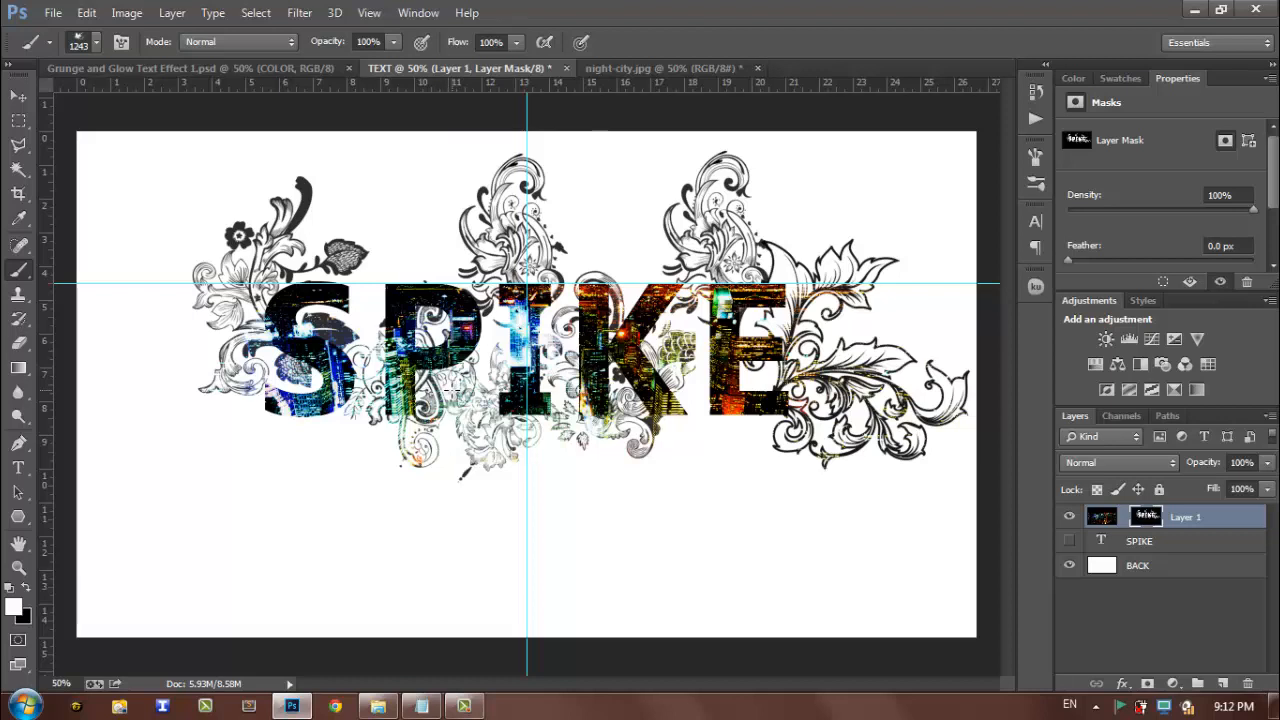
key("z")
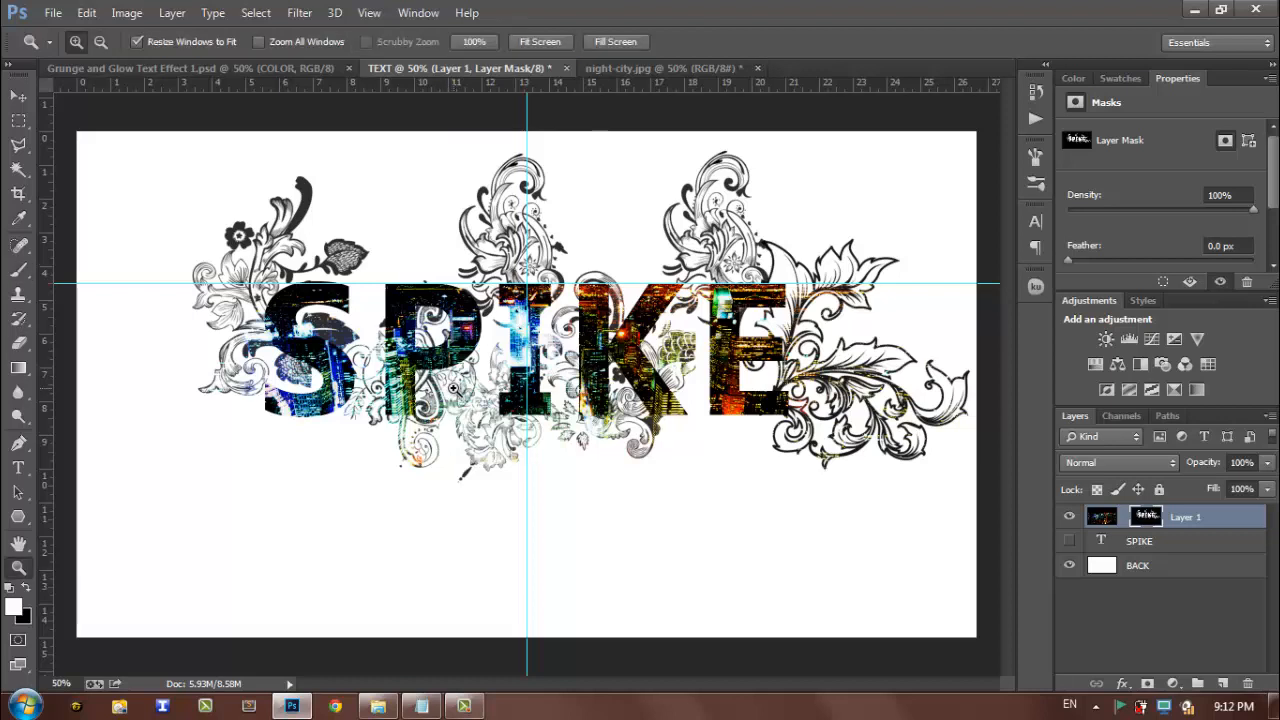
left_click(488, 397, "alt")
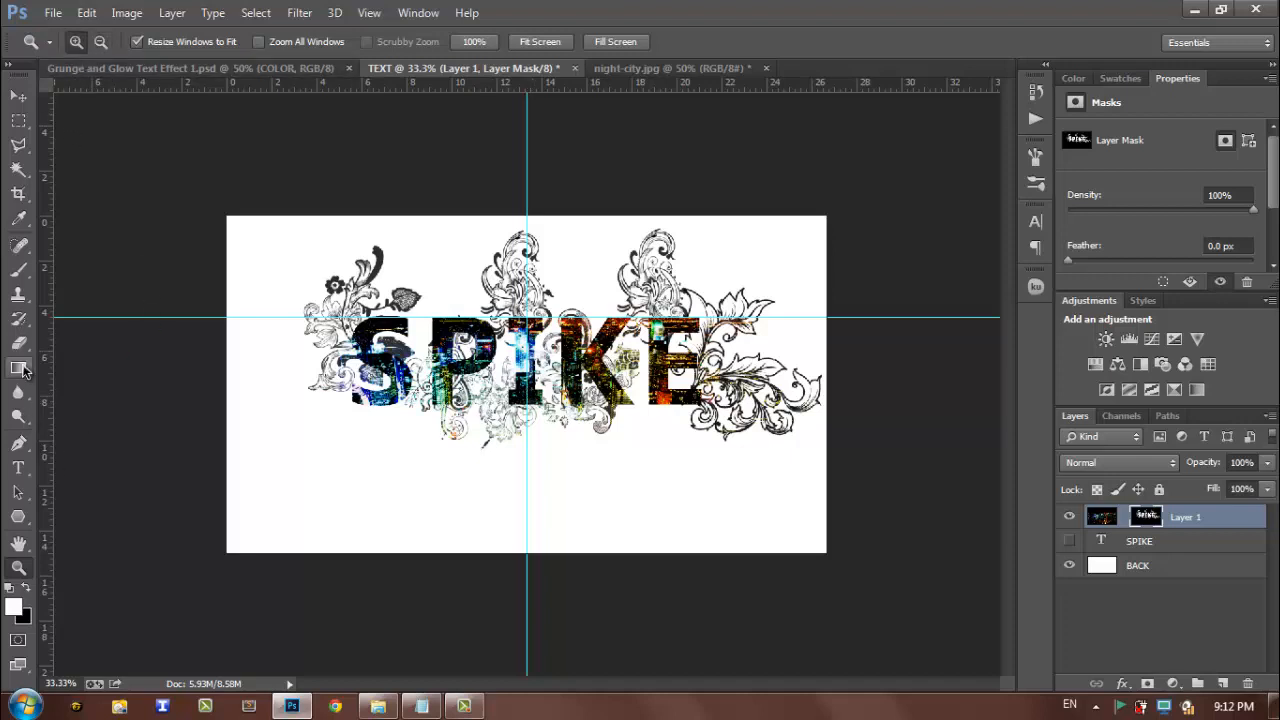
left_click(18, 270)
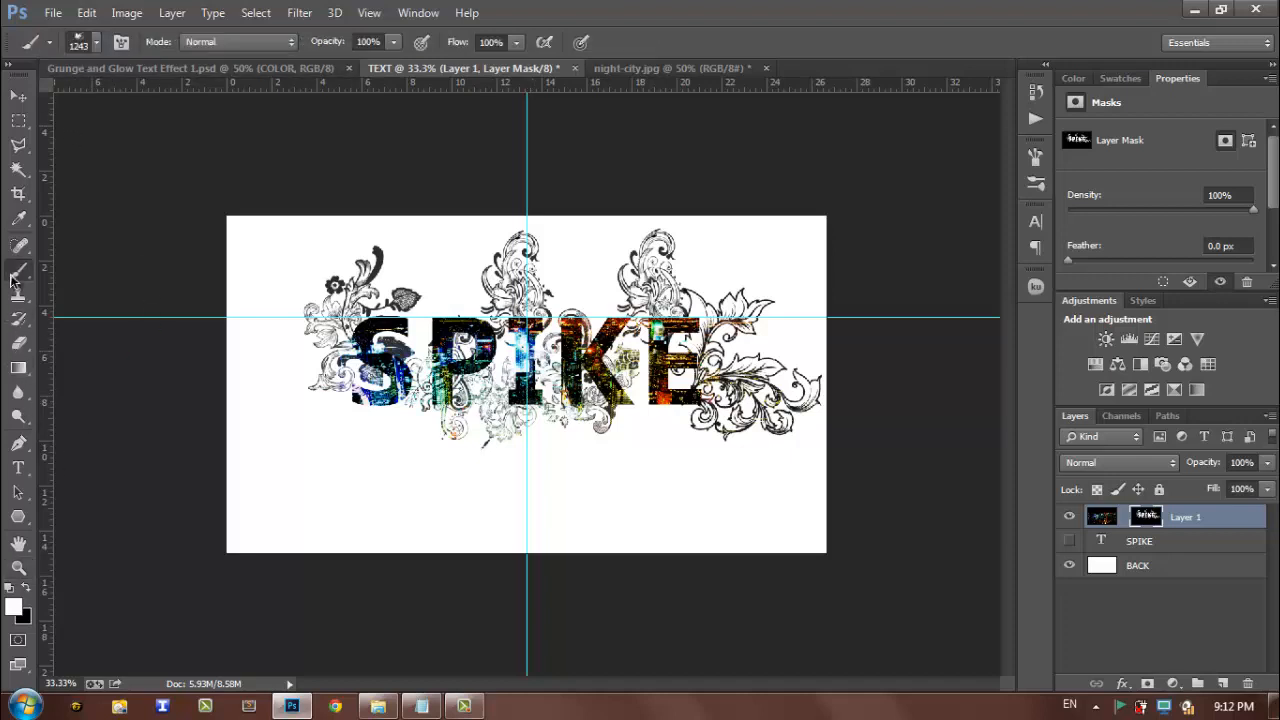
left_click(527, 617)
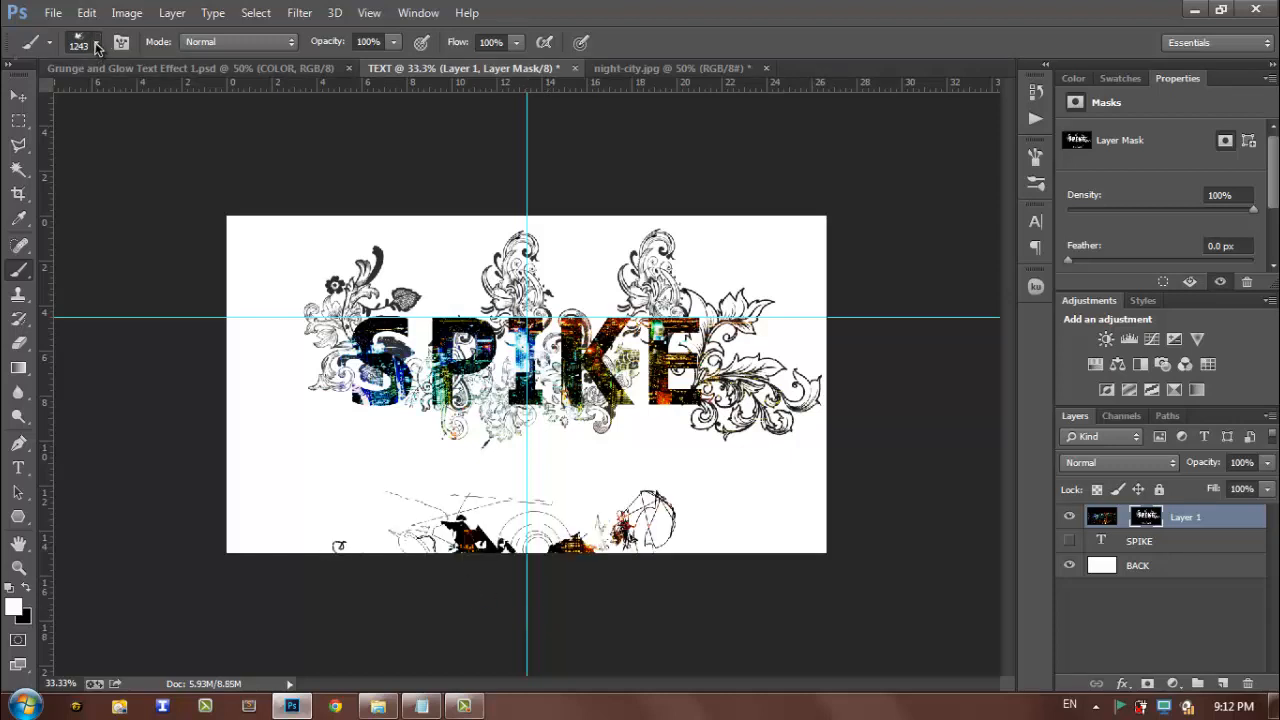
Choose the 900 grunge brush and stamp it partly off the canvas's left edge, redoing it slightly further inward and lower.
right_click(817, 315)
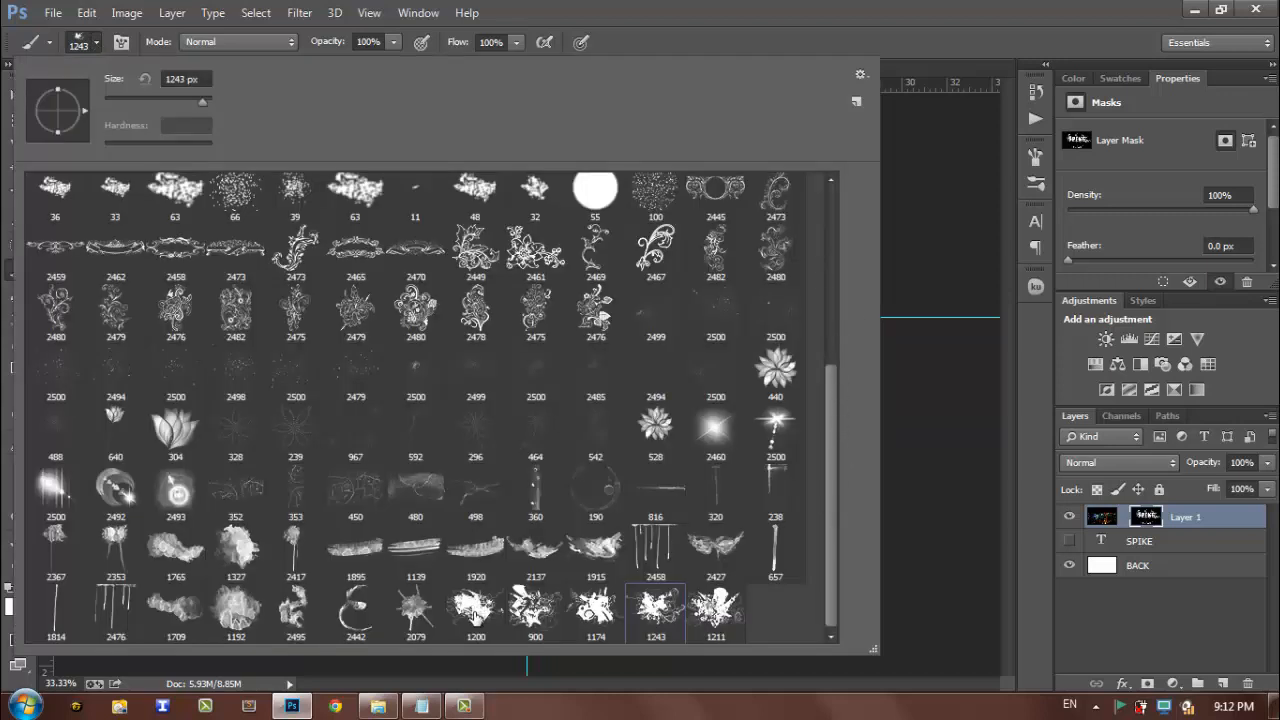
left_click(535, 618)
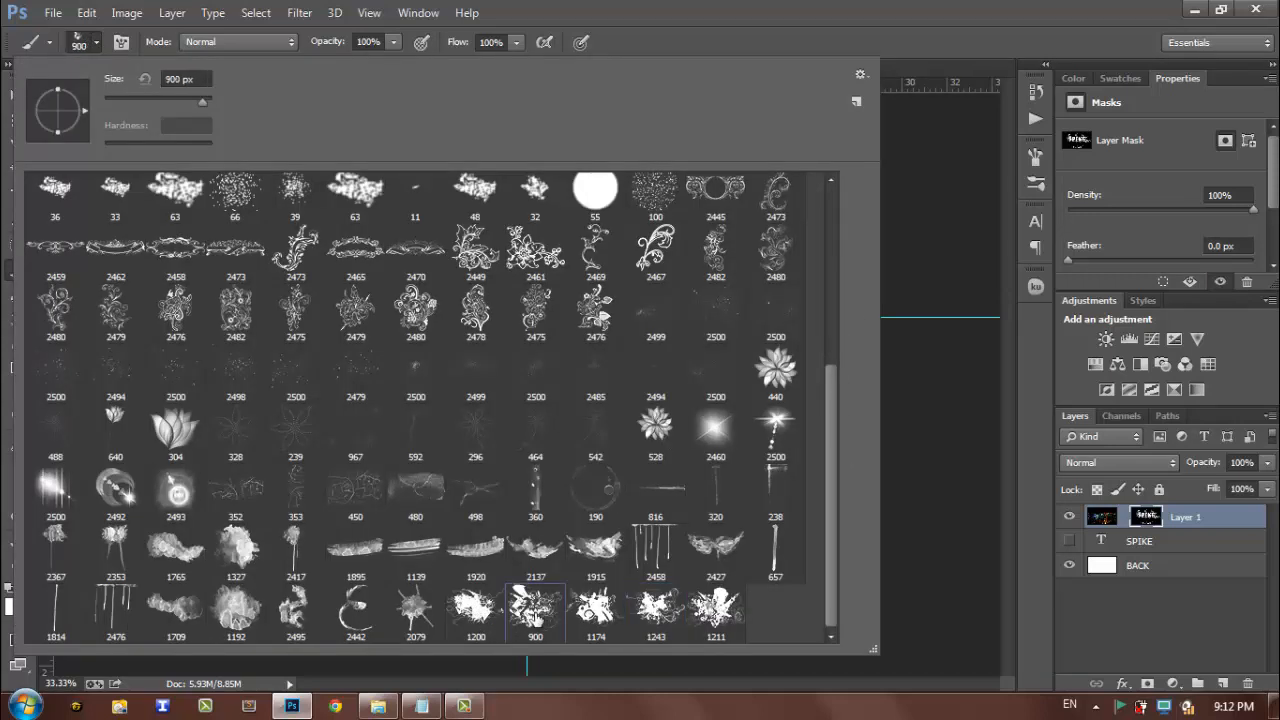
left_click(932, 52)
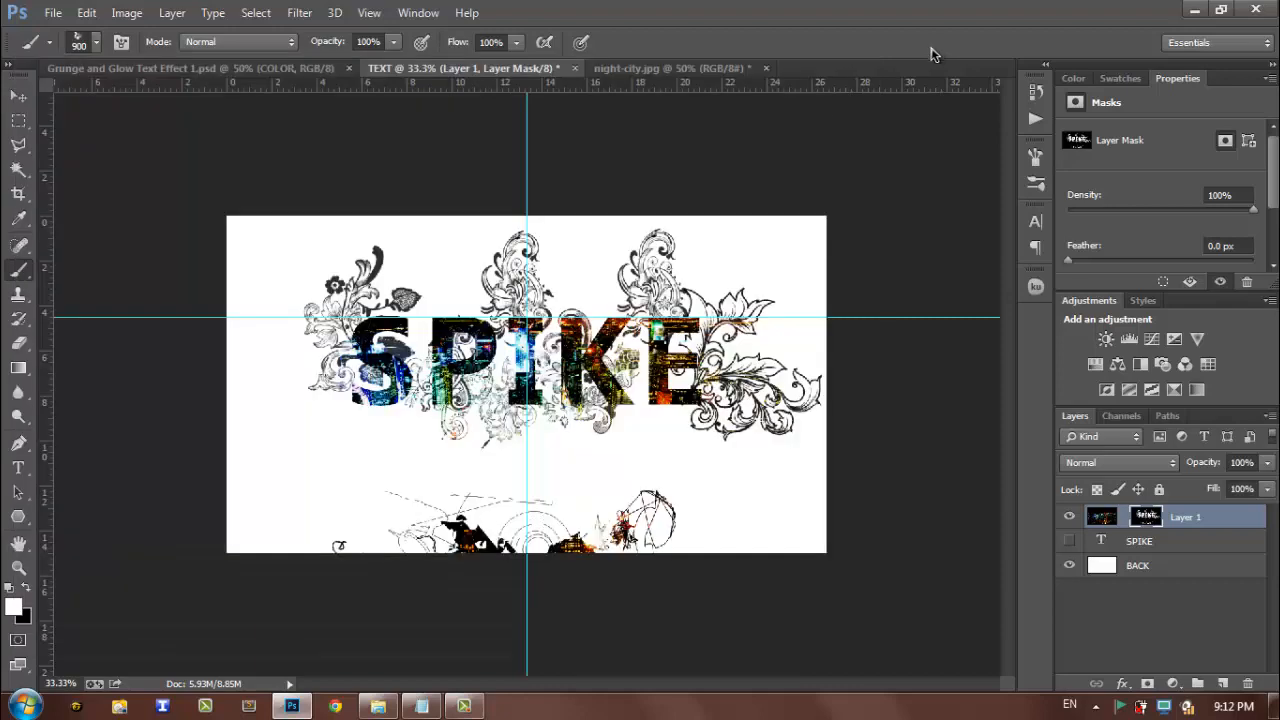
left_click(137, 407)
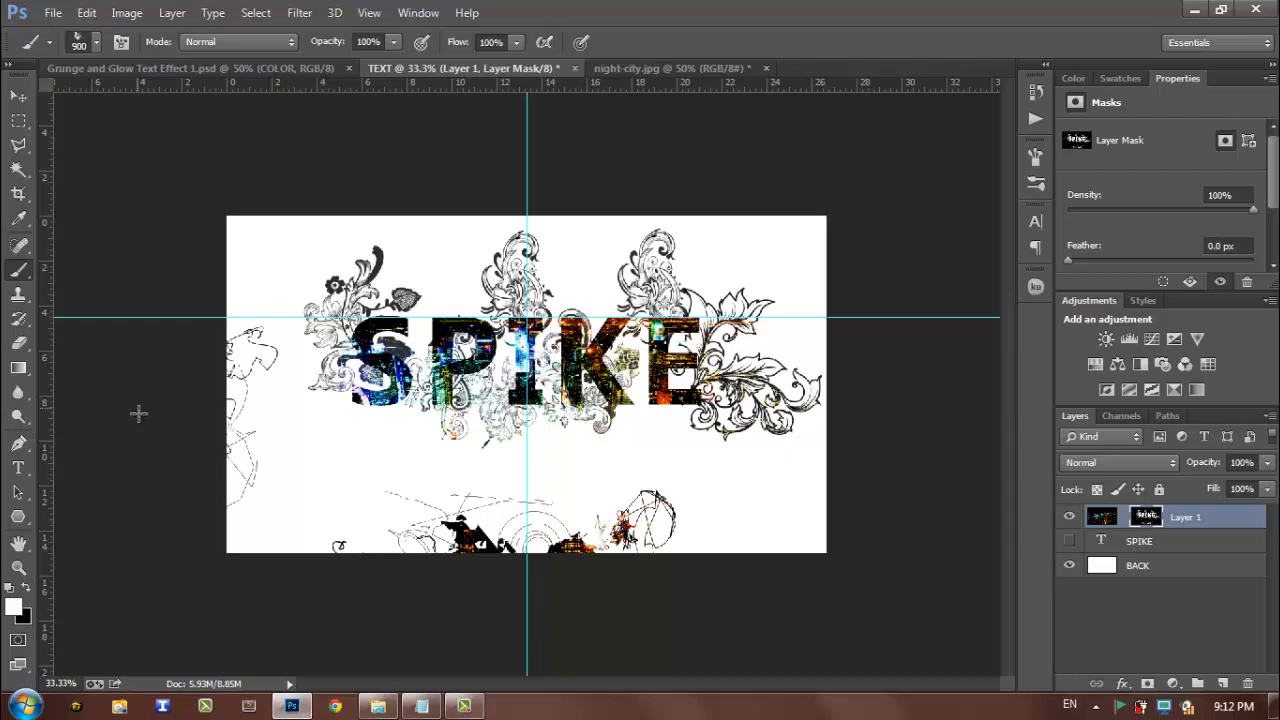
key("ctrl+z")
left_click(162, 434)
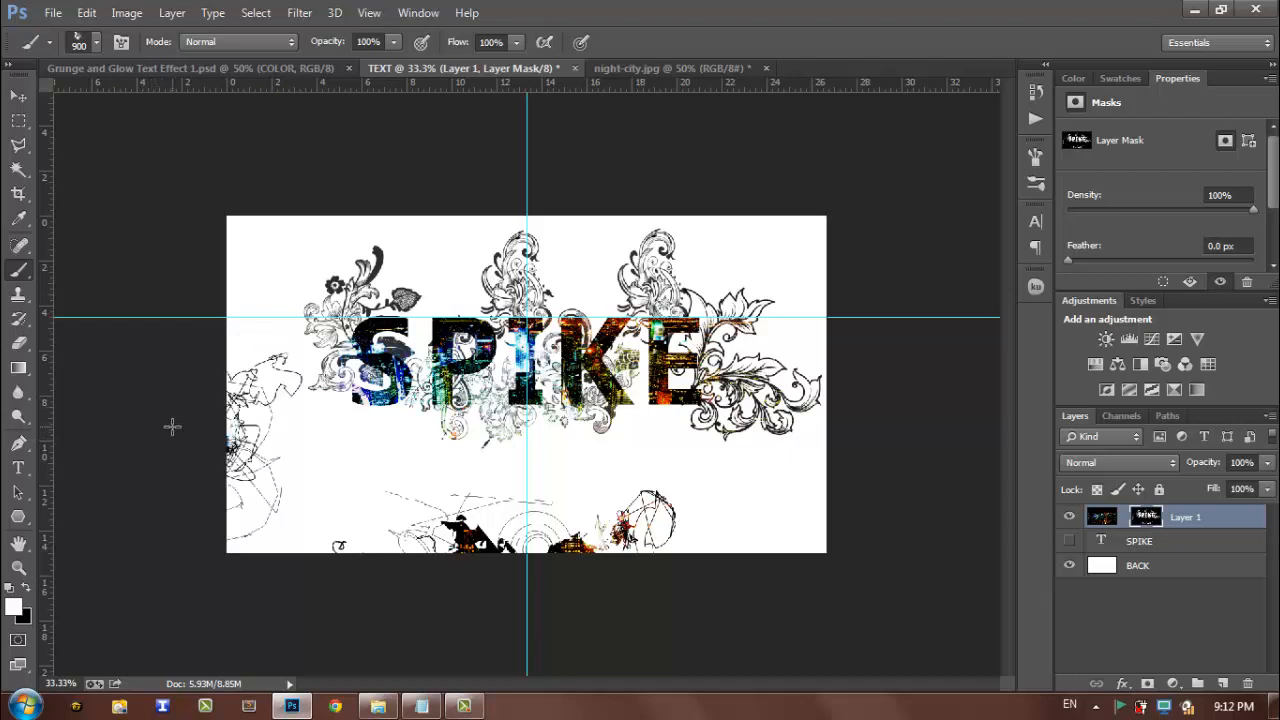
Choose the 1211 grunge brush and stamp it beyond the canvas's lower-right corner, redoing it slightly further outward.
right_click(953, 299)
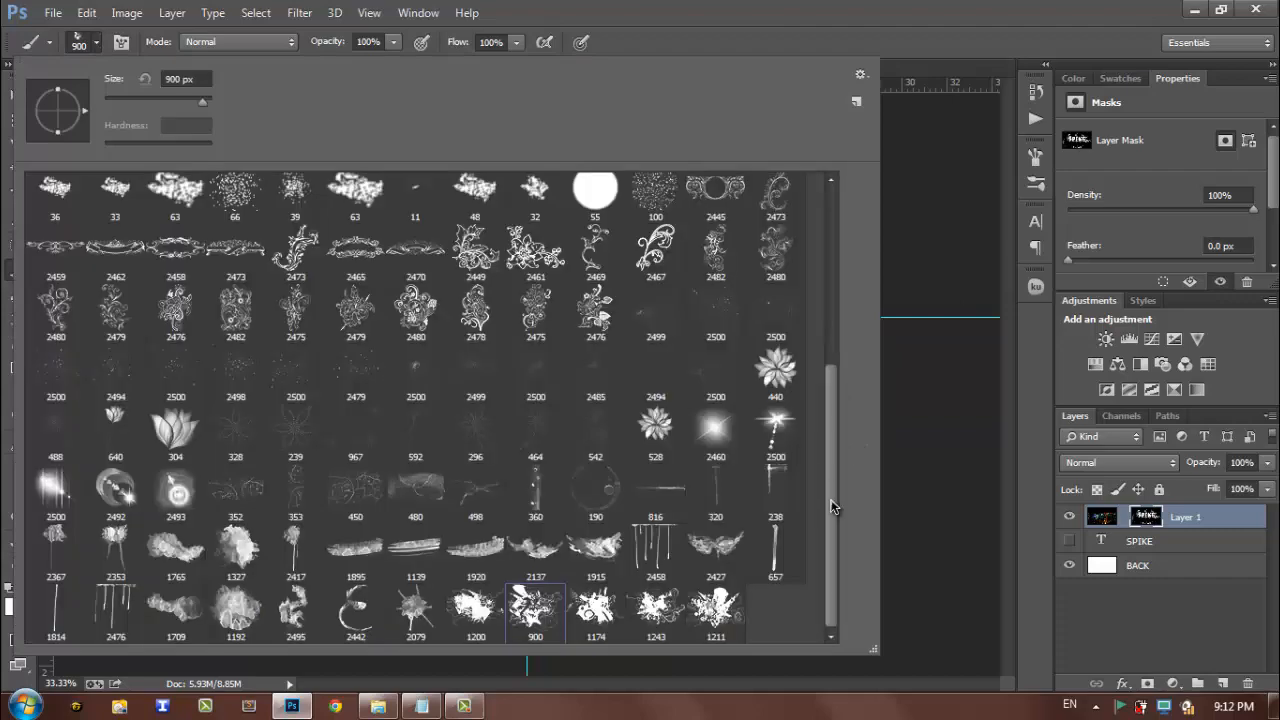
left_click(716, 608)
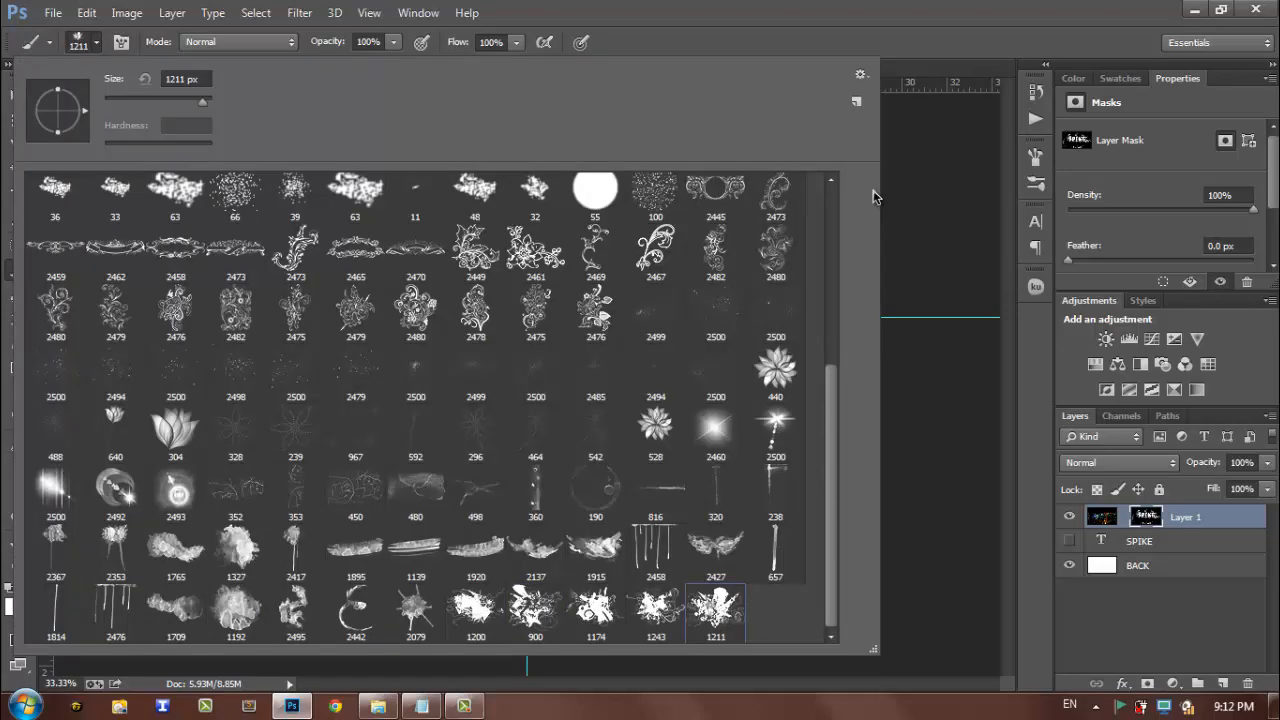
left_click(946, 47)
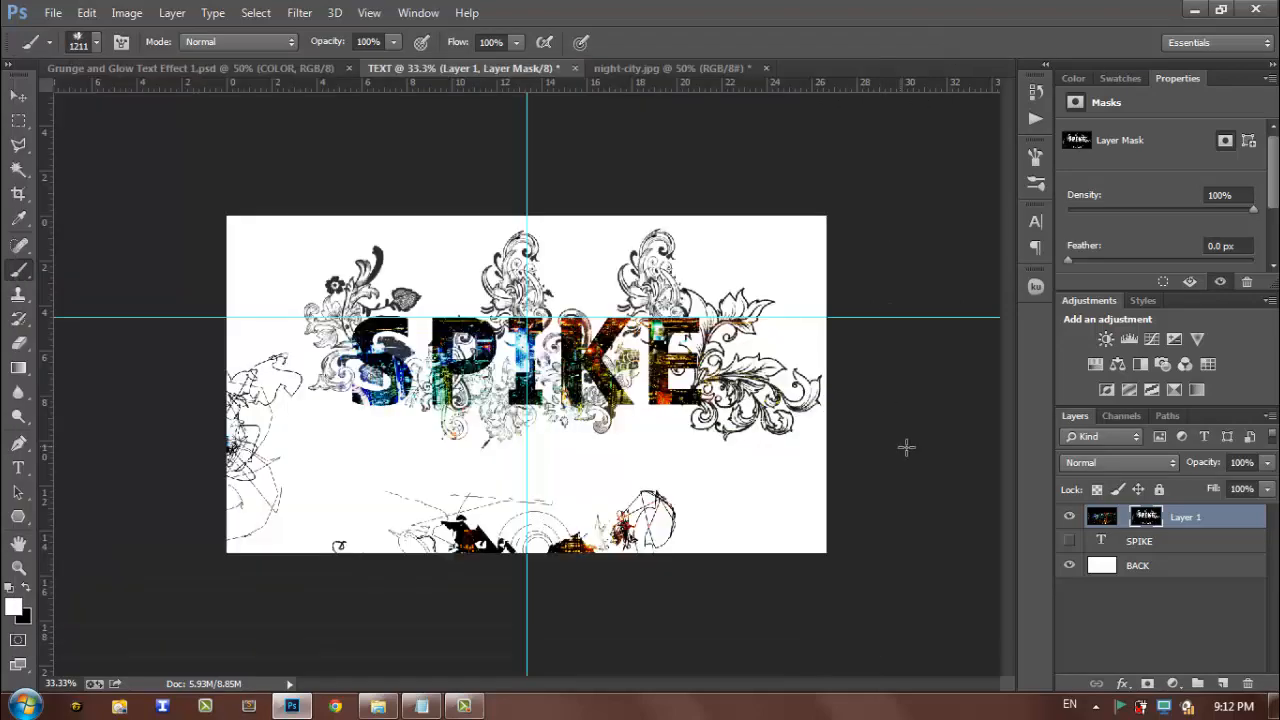
left_click(921, 555)
key("ctrl+z")
left_click(932, 571)
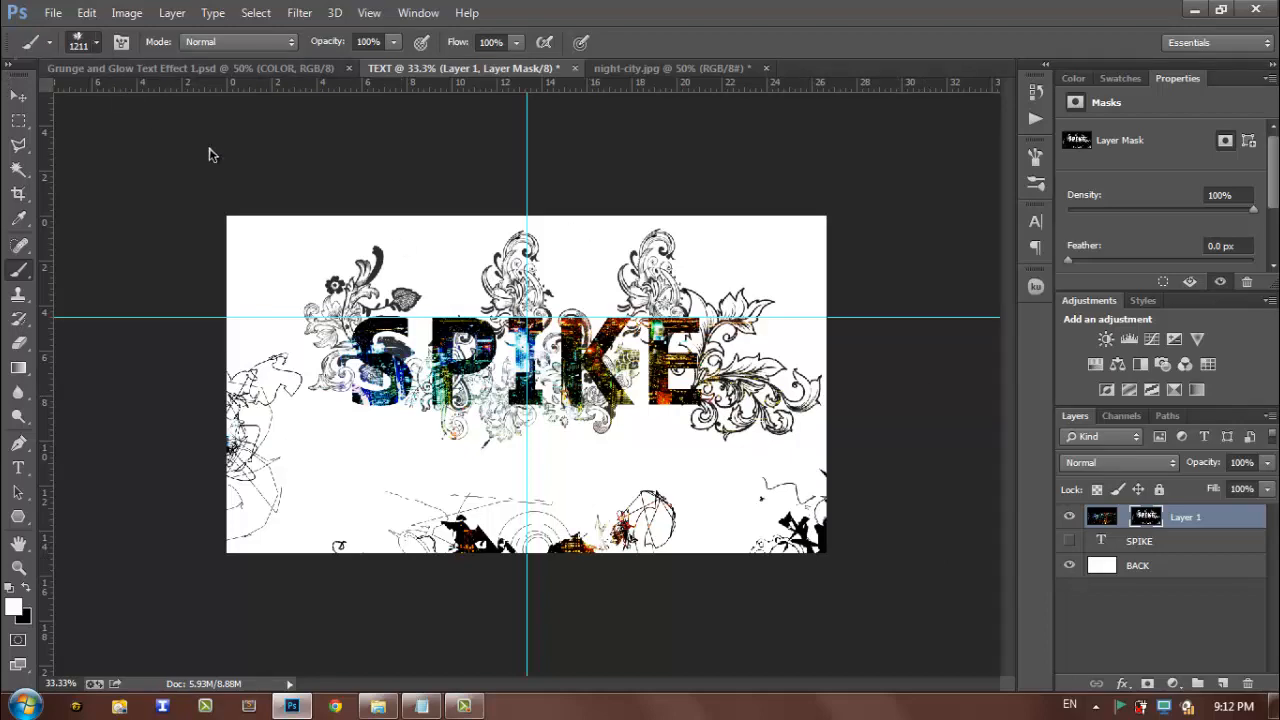
Choose the 1243 grunge brush and stamp it partly off the canvas's upper-left and upper-right corners.
right_click(702, 345)
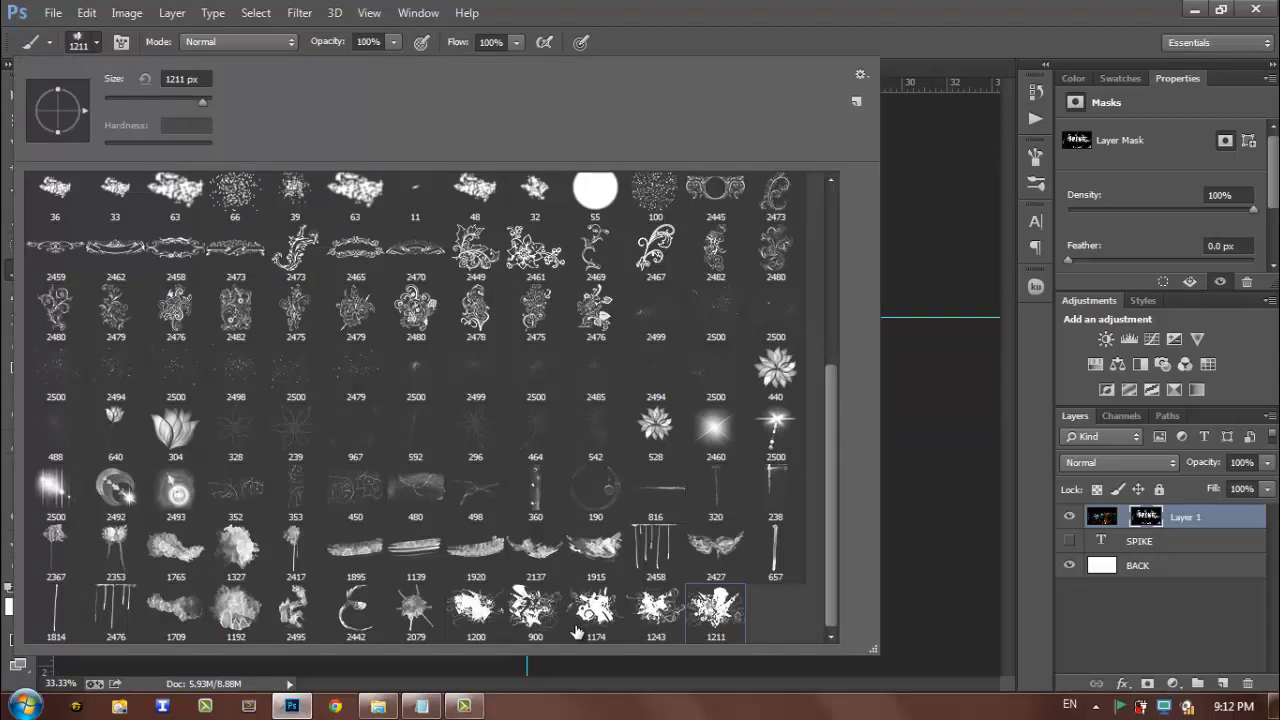
left_click(665, 625)
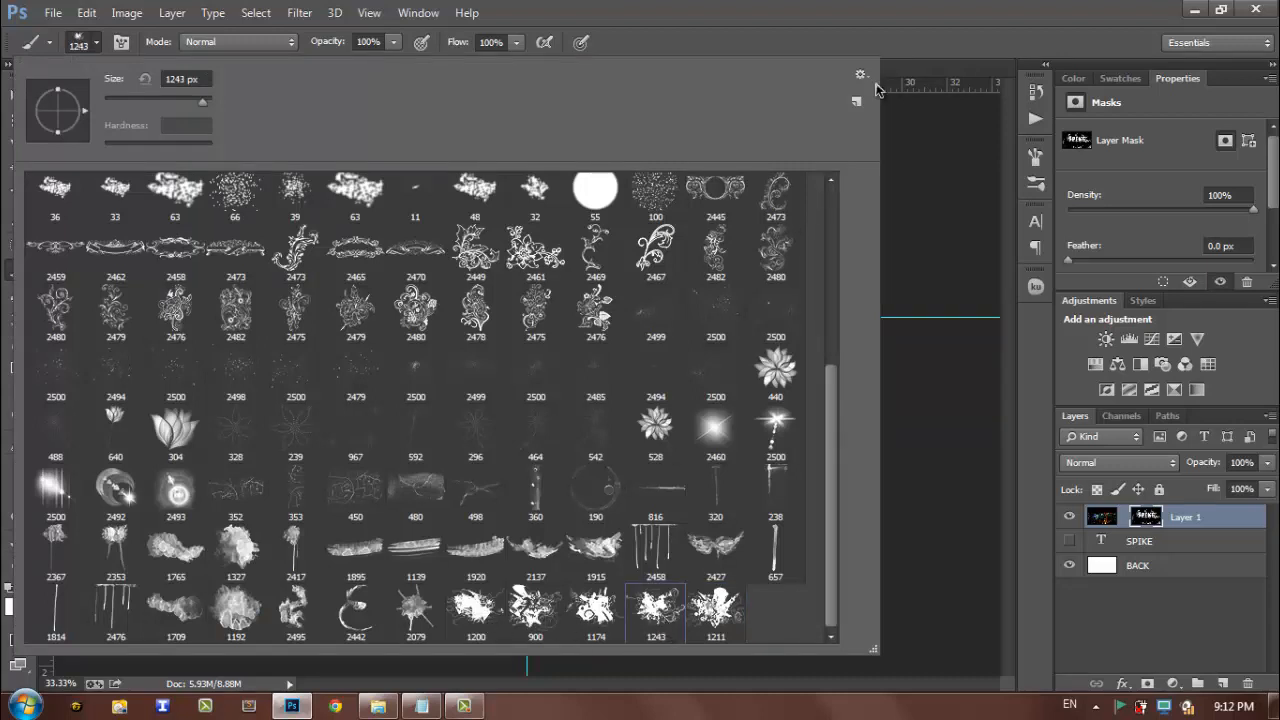
left_click(897, 52)
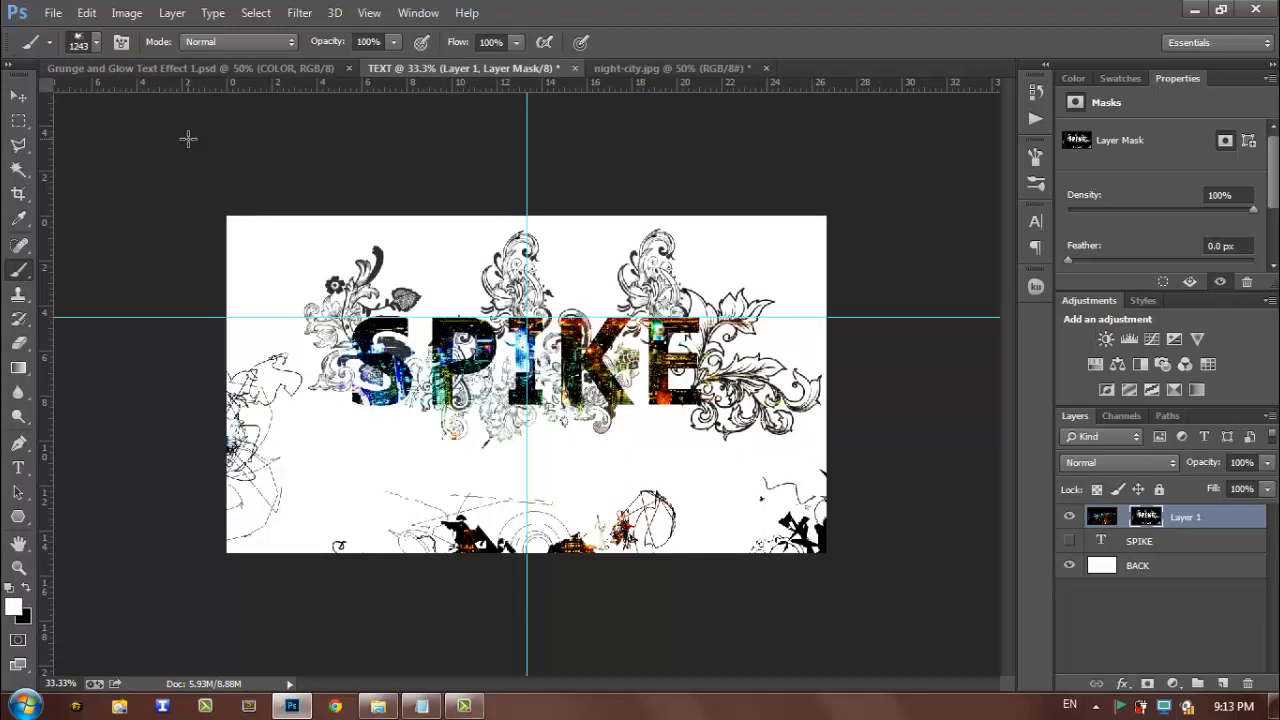
left_click(202, 139)
left_click(181, 167)
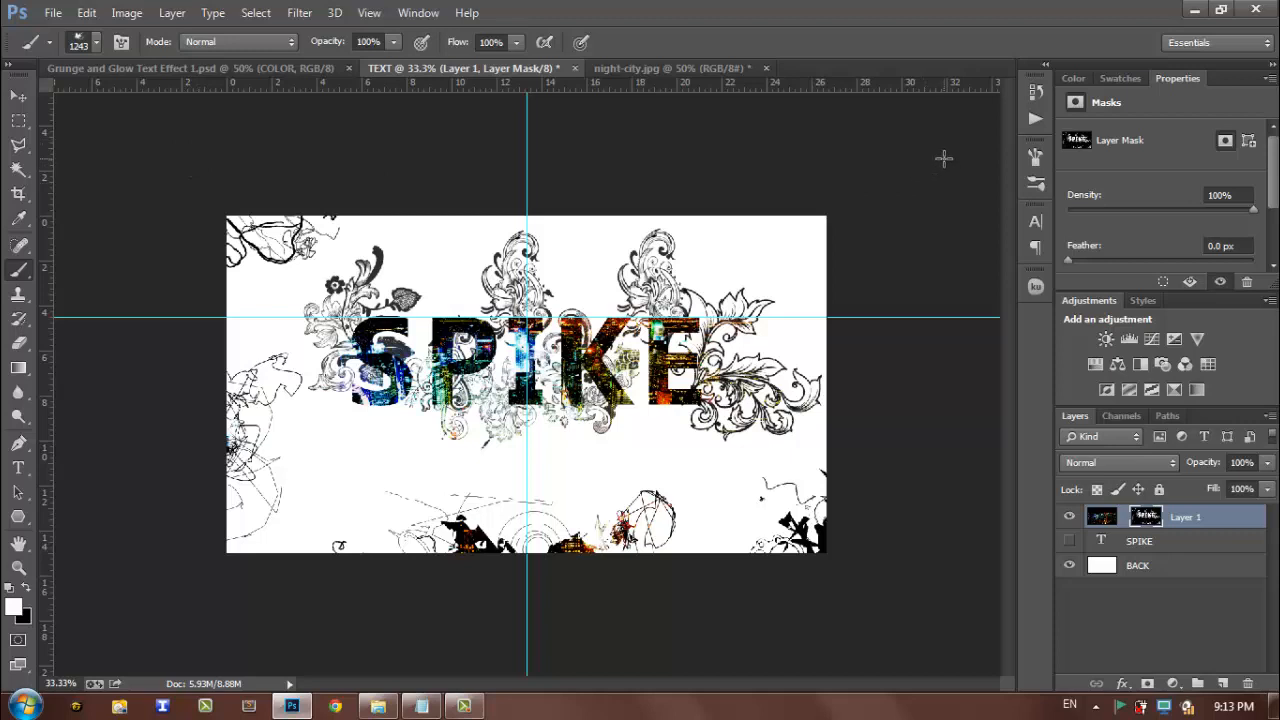
left_click(878, 192)
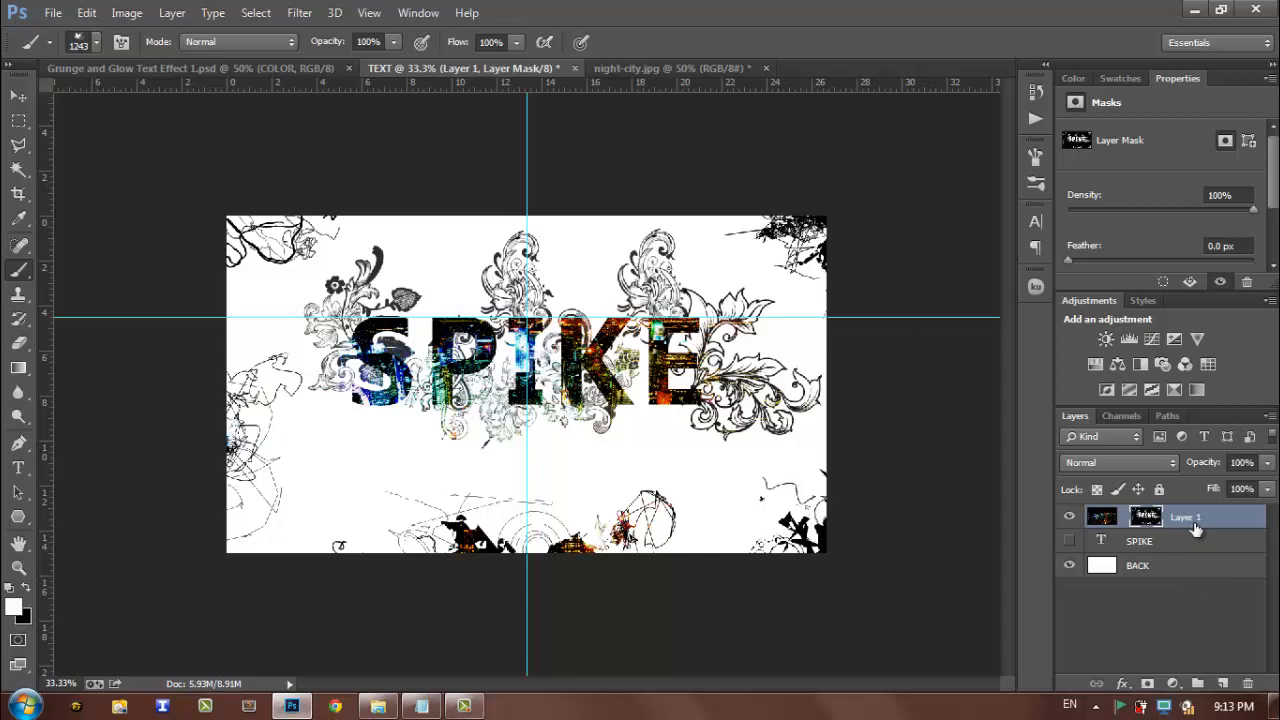
Add a Gradient Overlay to the BACK layer with the preset fading from gray to transparent, and reverse it.
left_click(1151, 575)
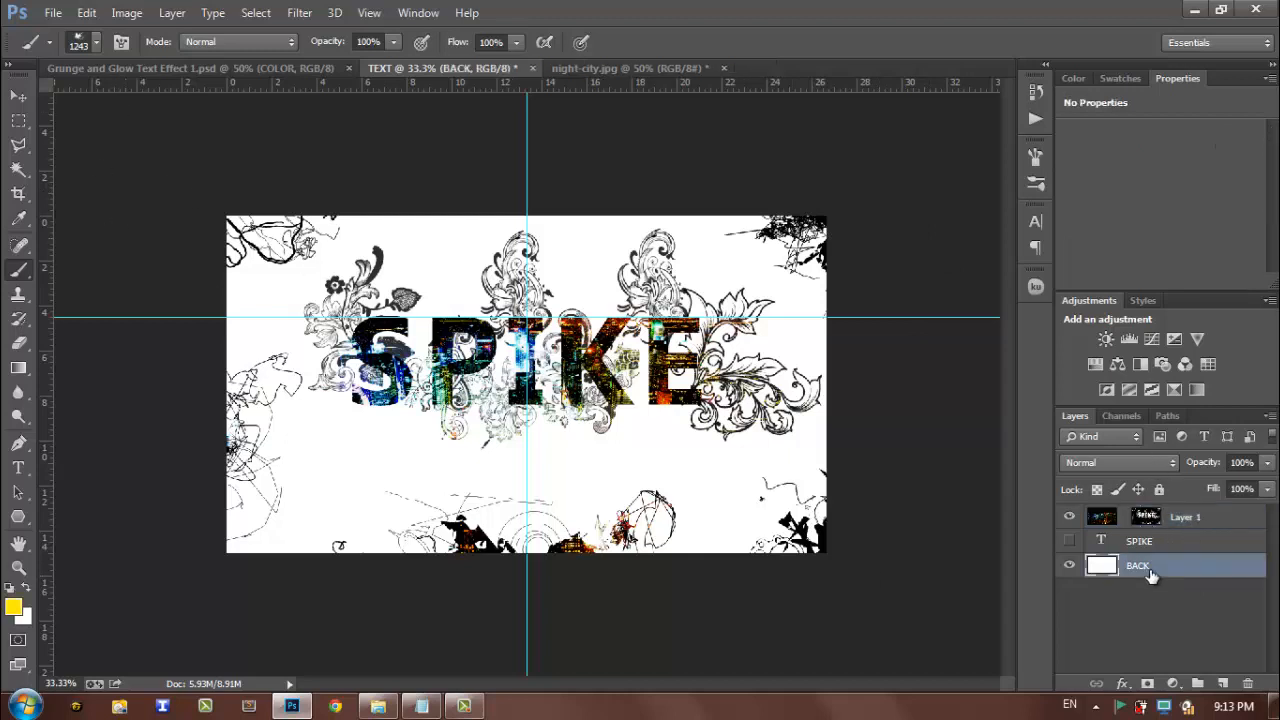
right_click(1151, 575)
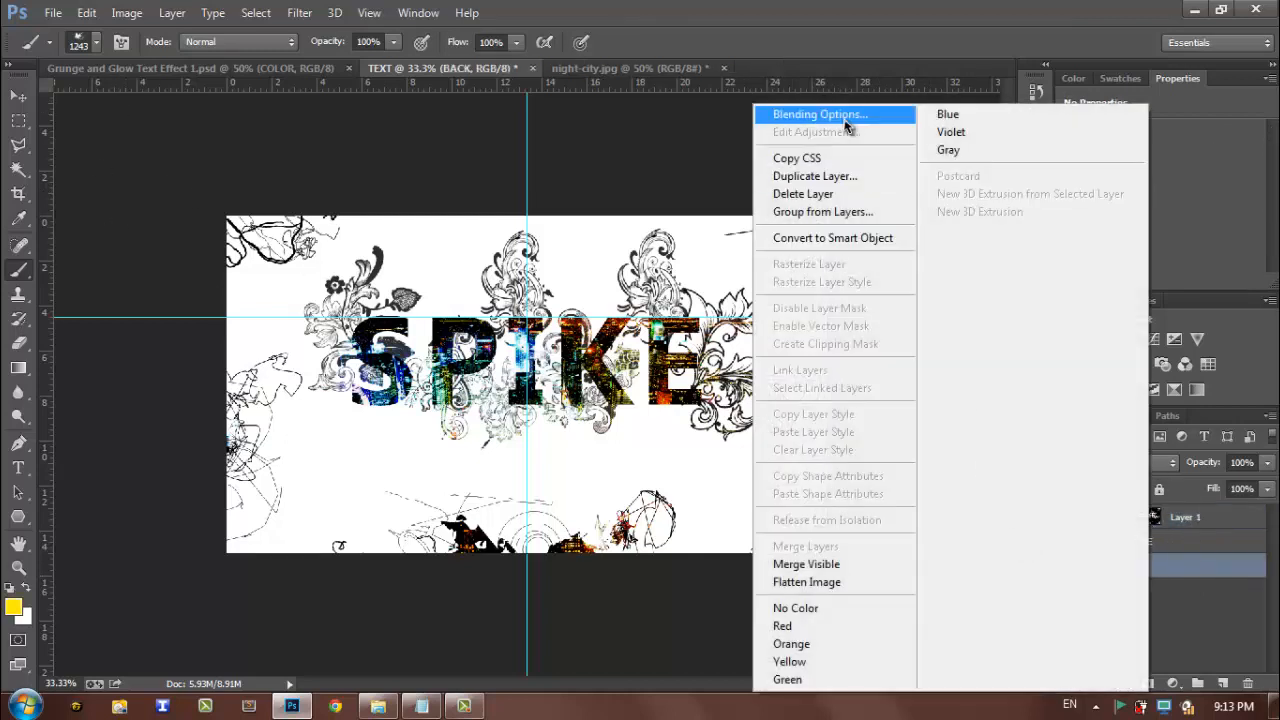
left_click(845, 113)
left_click(685, 423)
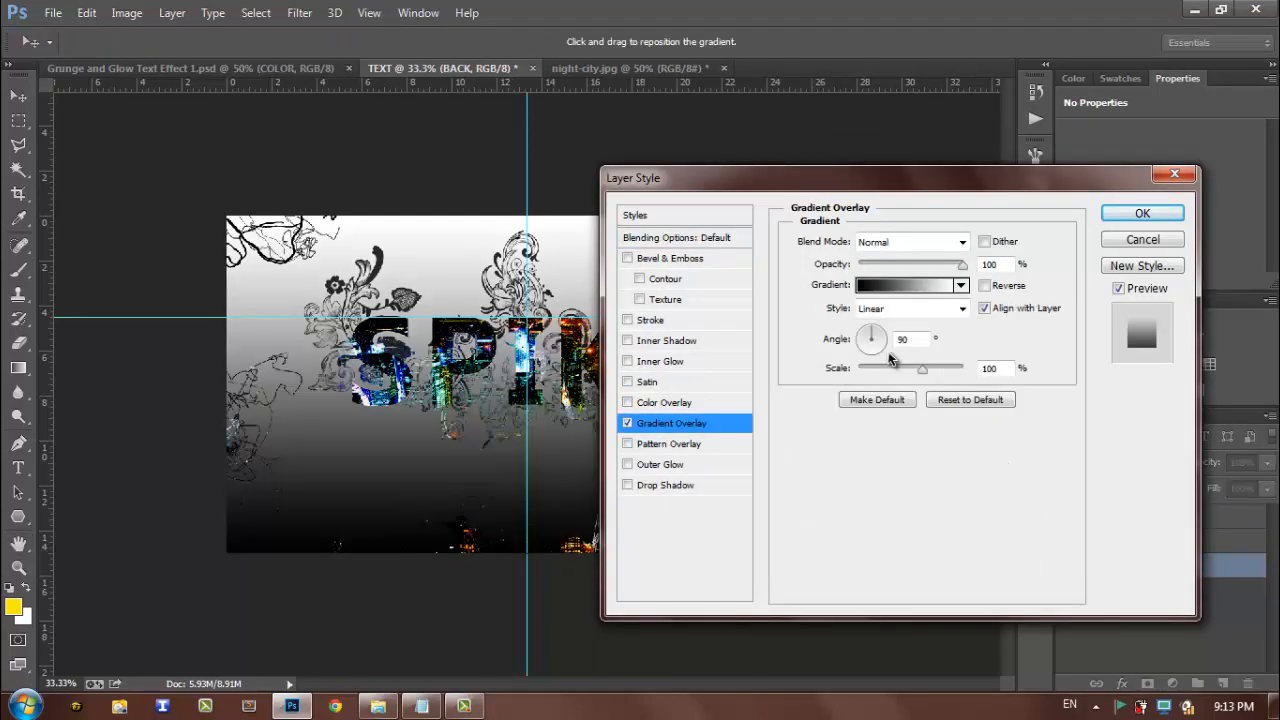
left_click(960, 286)
left_click(910, 382)
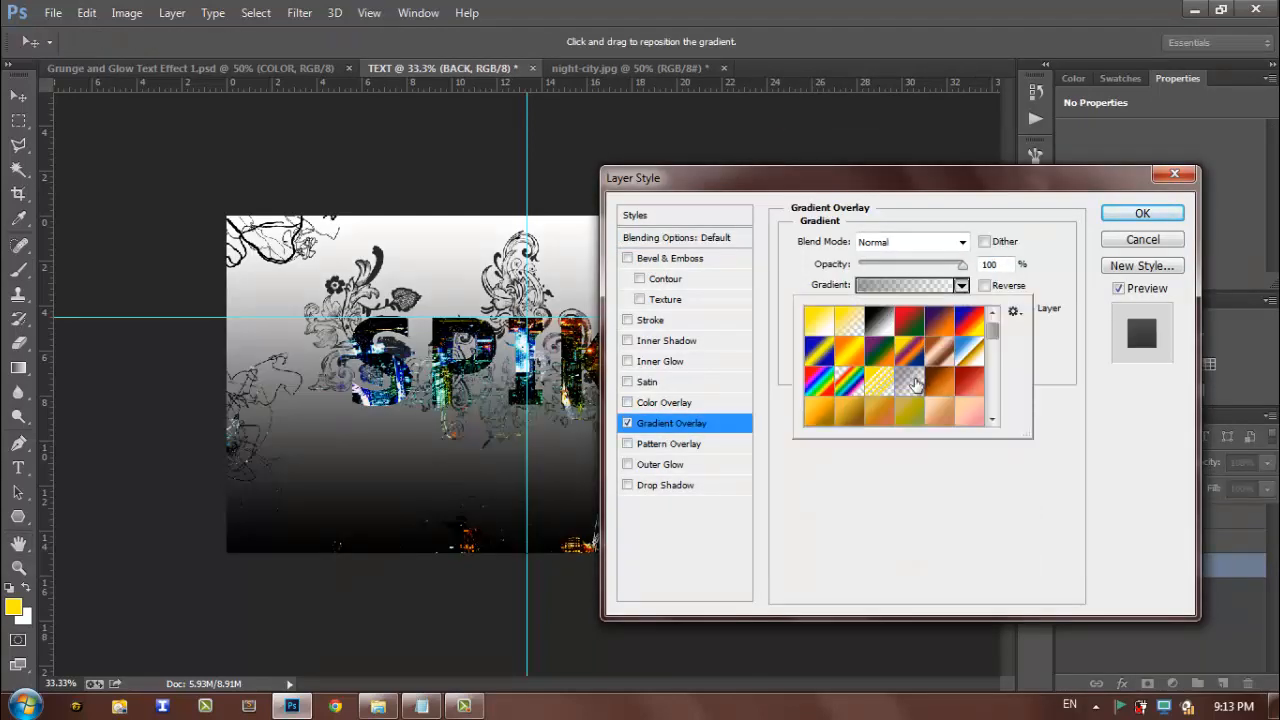
left_click(1064, 341)
left_click(1000, 285)
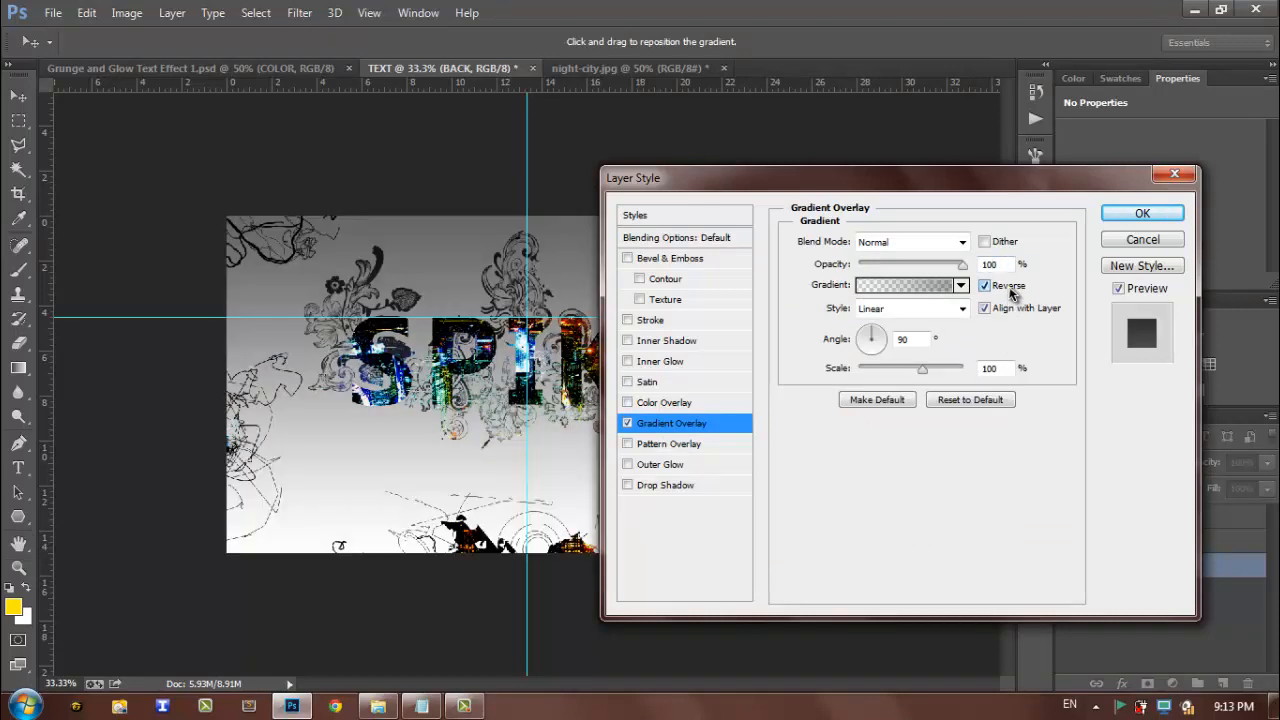
Set the BACK layer's gradient overlay to Radial style, 150% scale and 66% opacity, apply it and collapse the layer's effects.
left_click(962, 310)
left_click(885, 336)
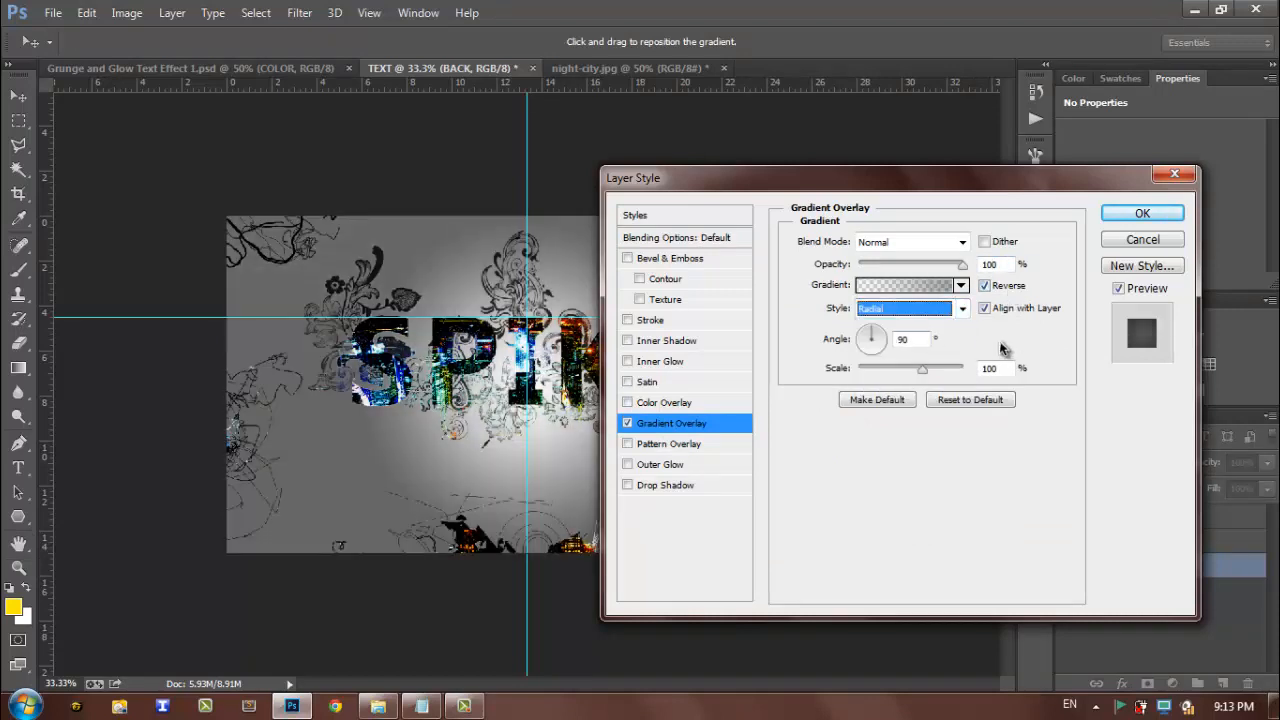
left_click_drag(926, 375, 975, 382)
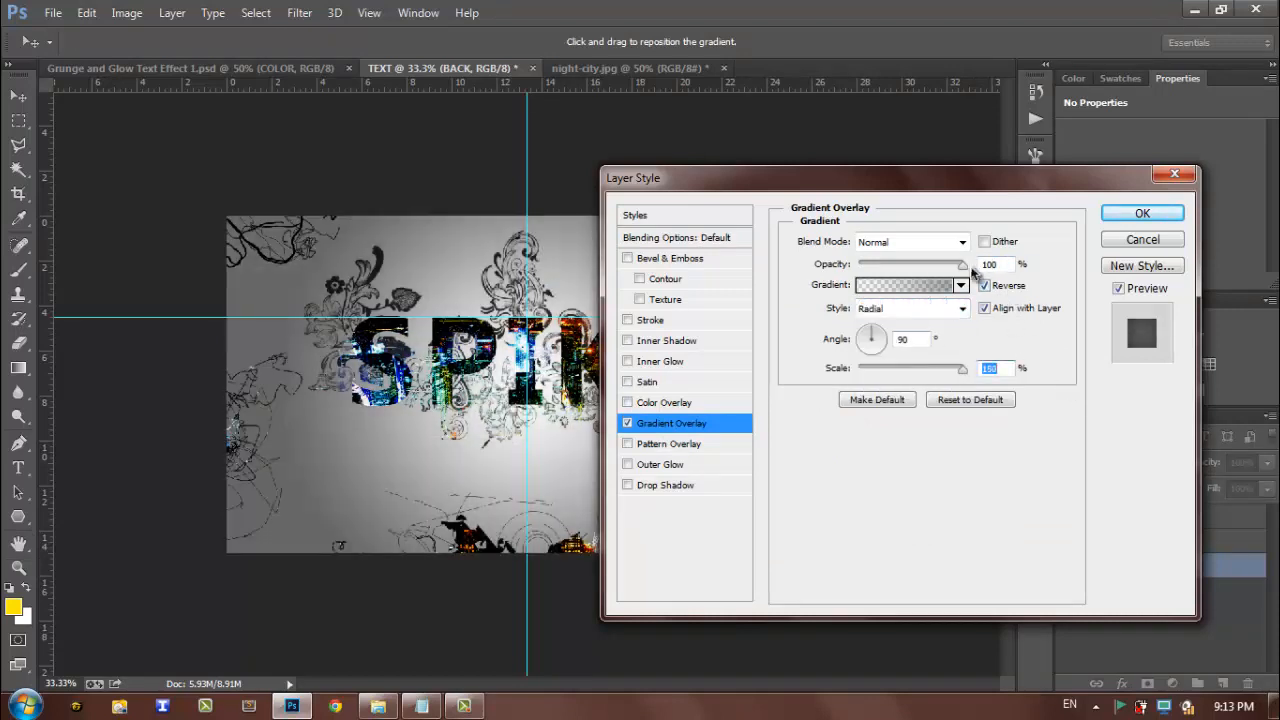
left_click_drag(964, 268, 950, 268)
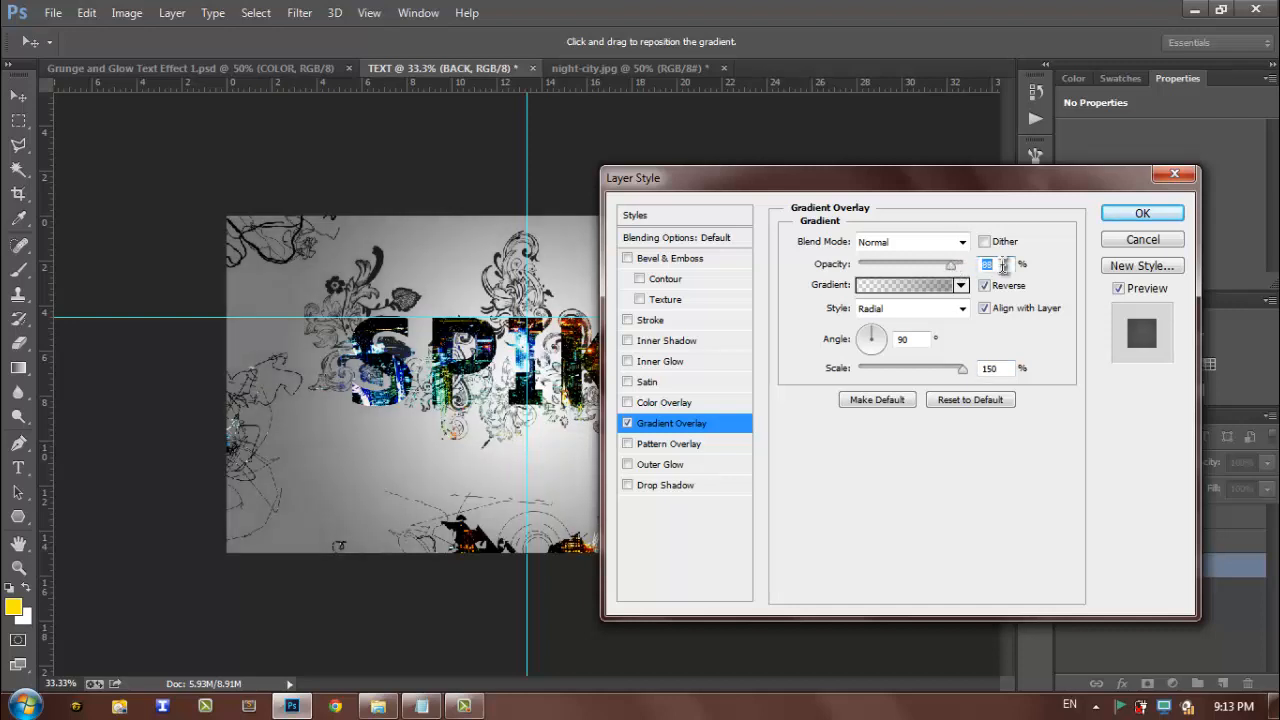
type("66")
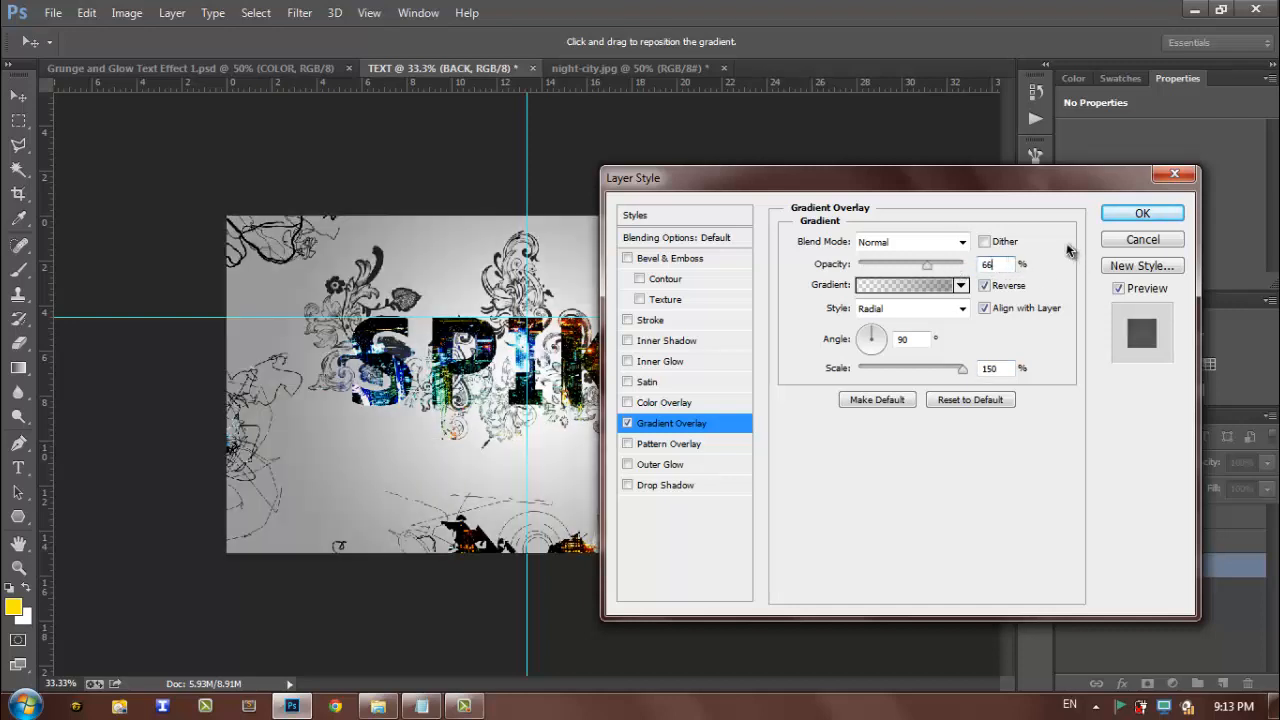
left_click(1135, 212)
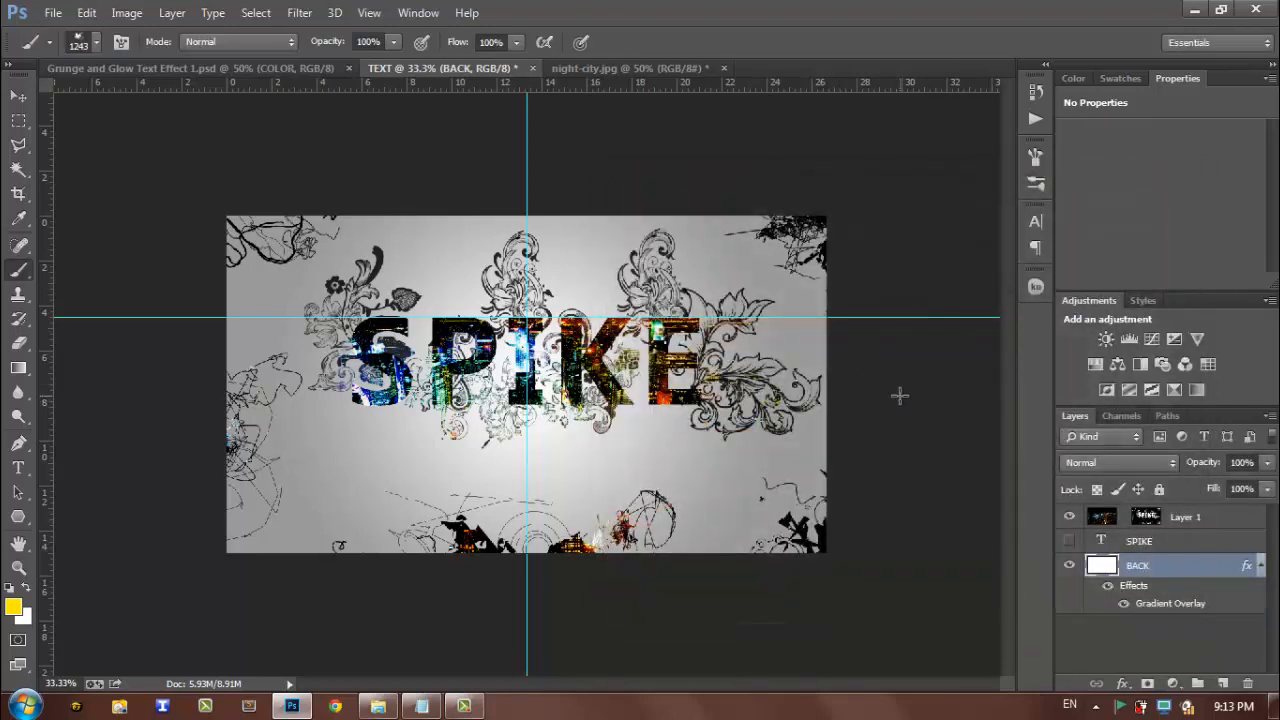
key("ctrl+0")
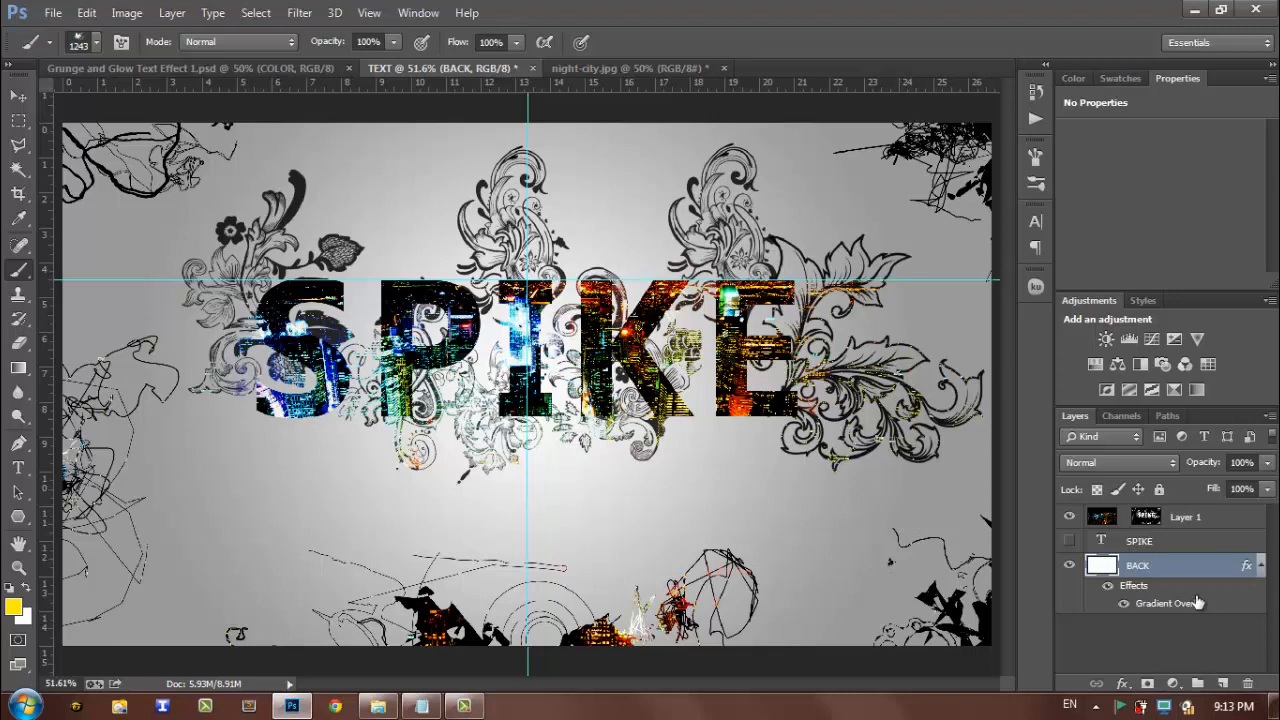
left_click(1260, 566)
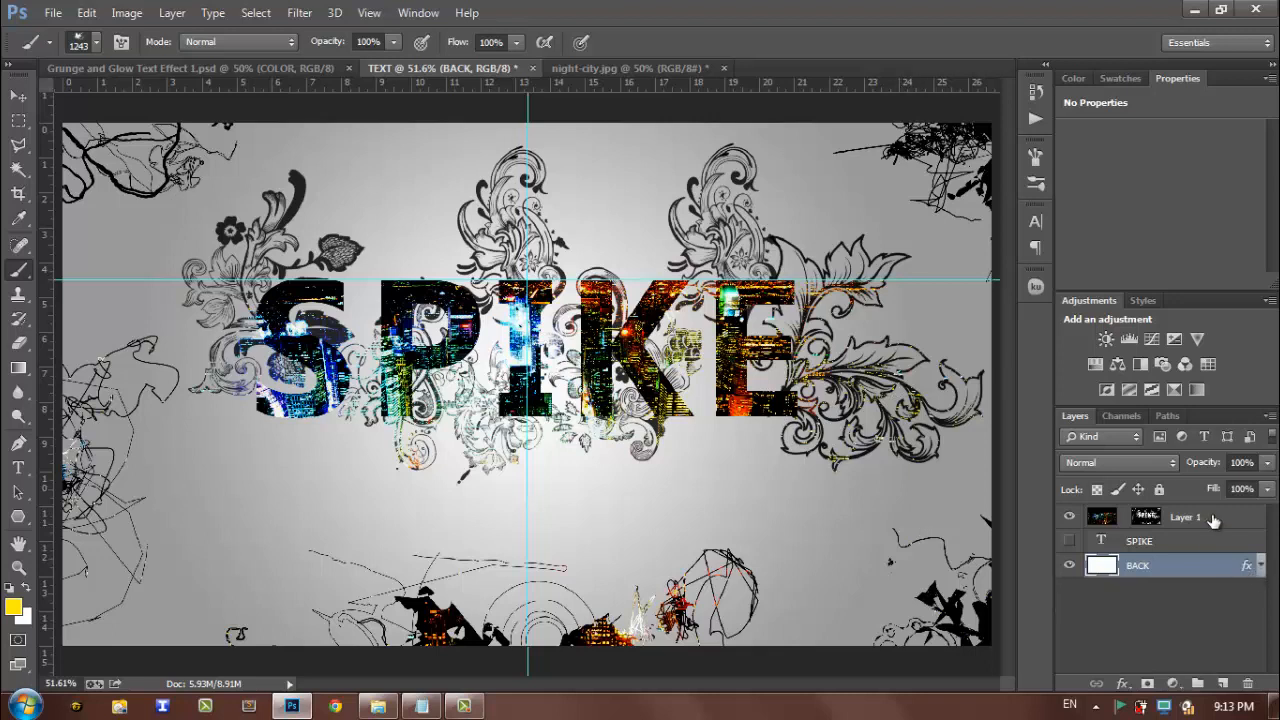
Check the finished Grunge and Glow Text Effect 1.psd example, and add a new empty layer above Layer 1 in the TEXT document.
left_click(1213, 519)
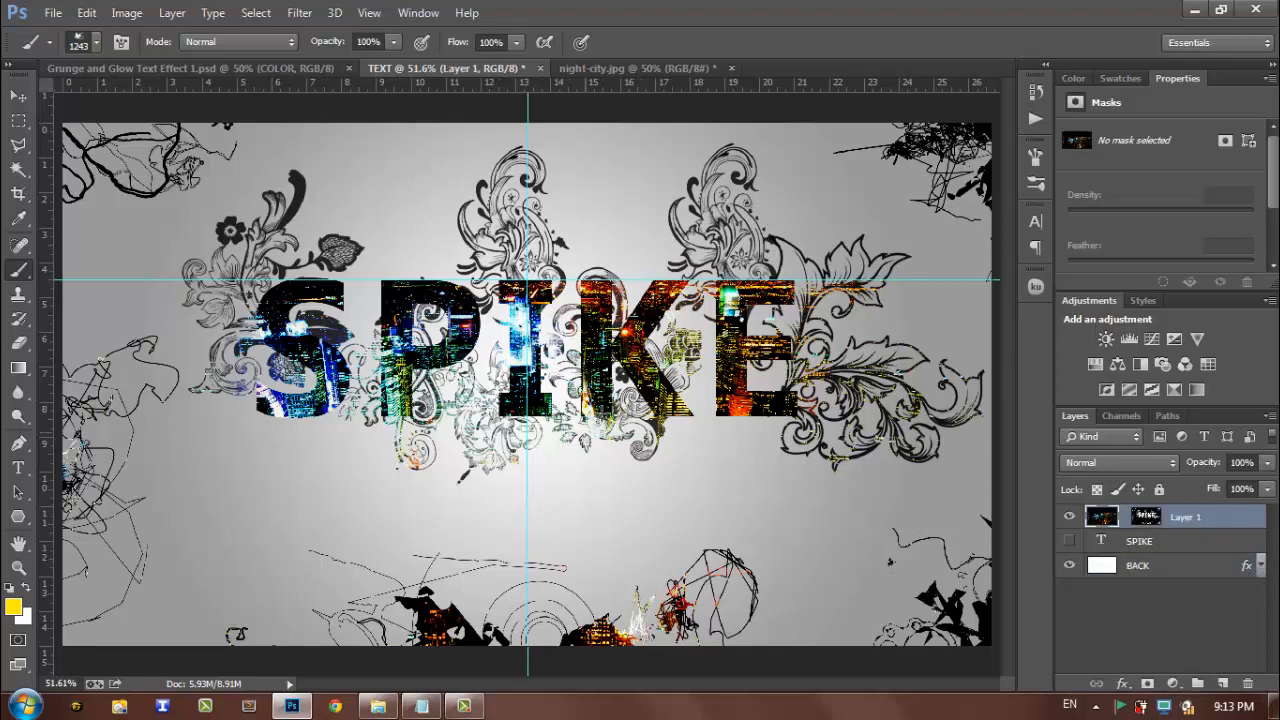
left_click(255, 70)
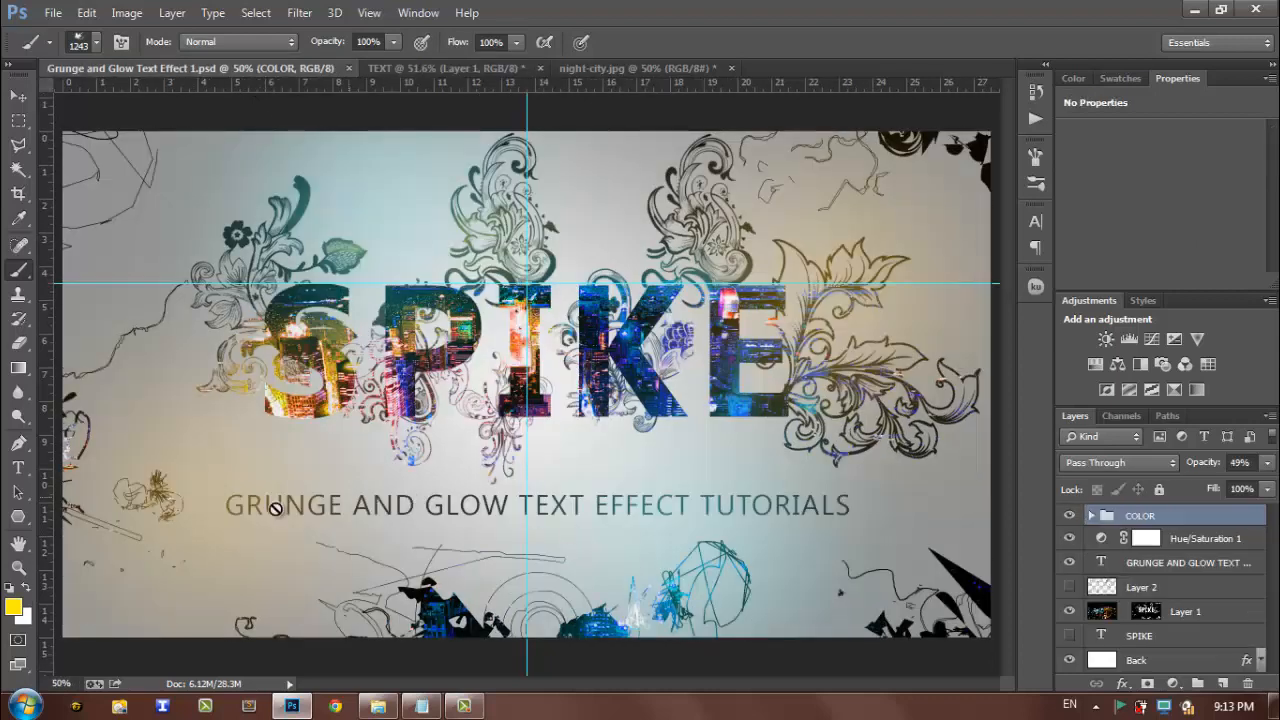
left_click(618, 70)
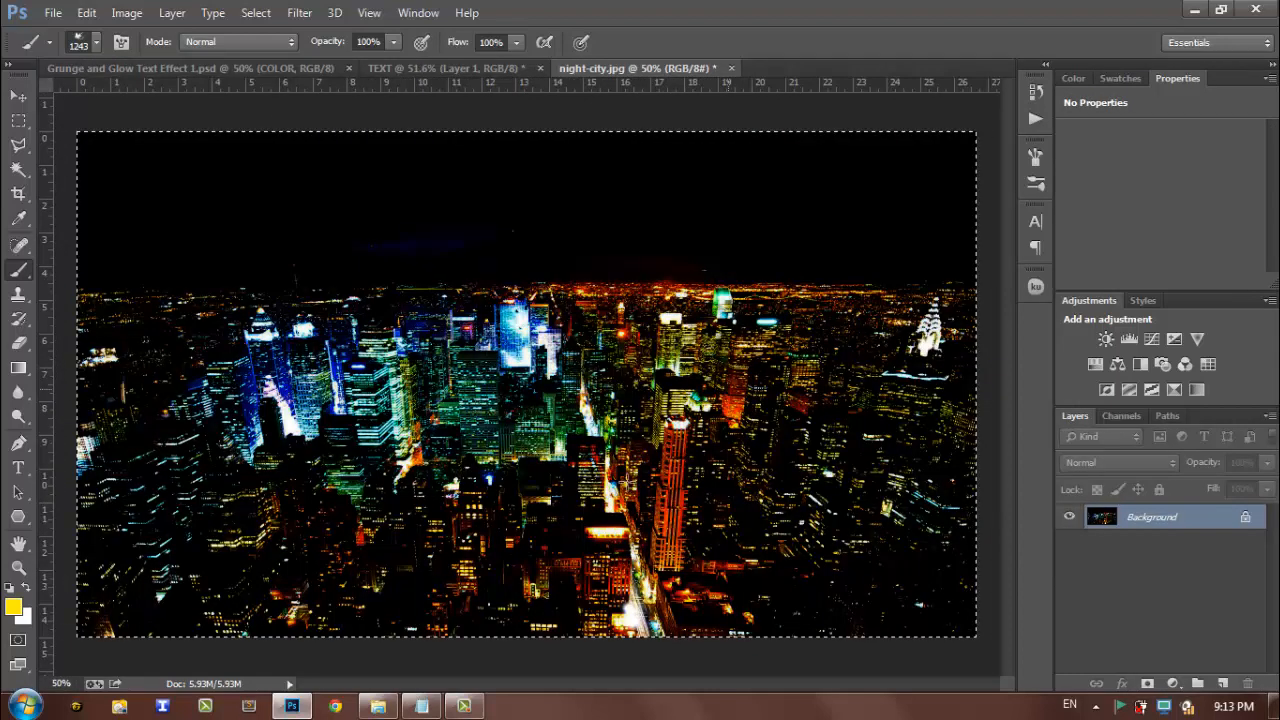
left_click(450, 68)
left_click(1222, 683)
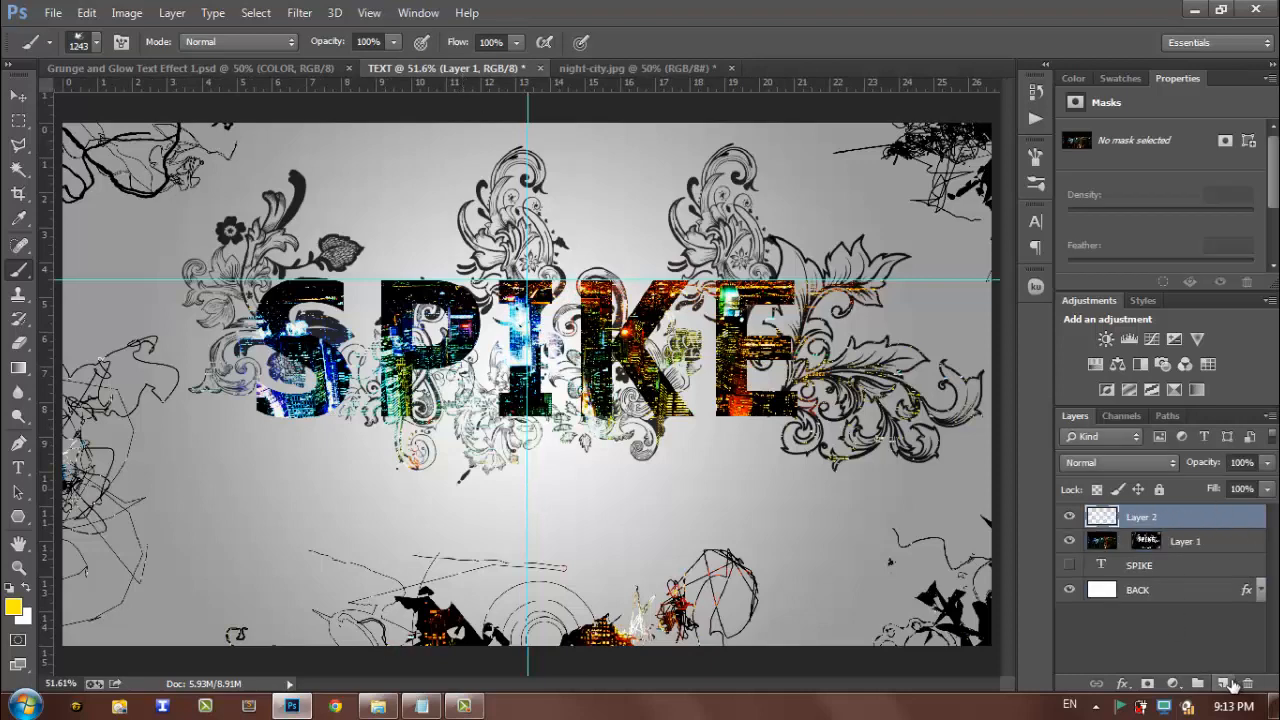
Bring the line "GRUNGE AND GLOW TEXT EFFECT TUTORIALS" from Notepad into a new text layer below SPIKE.
left_click(18, 467)
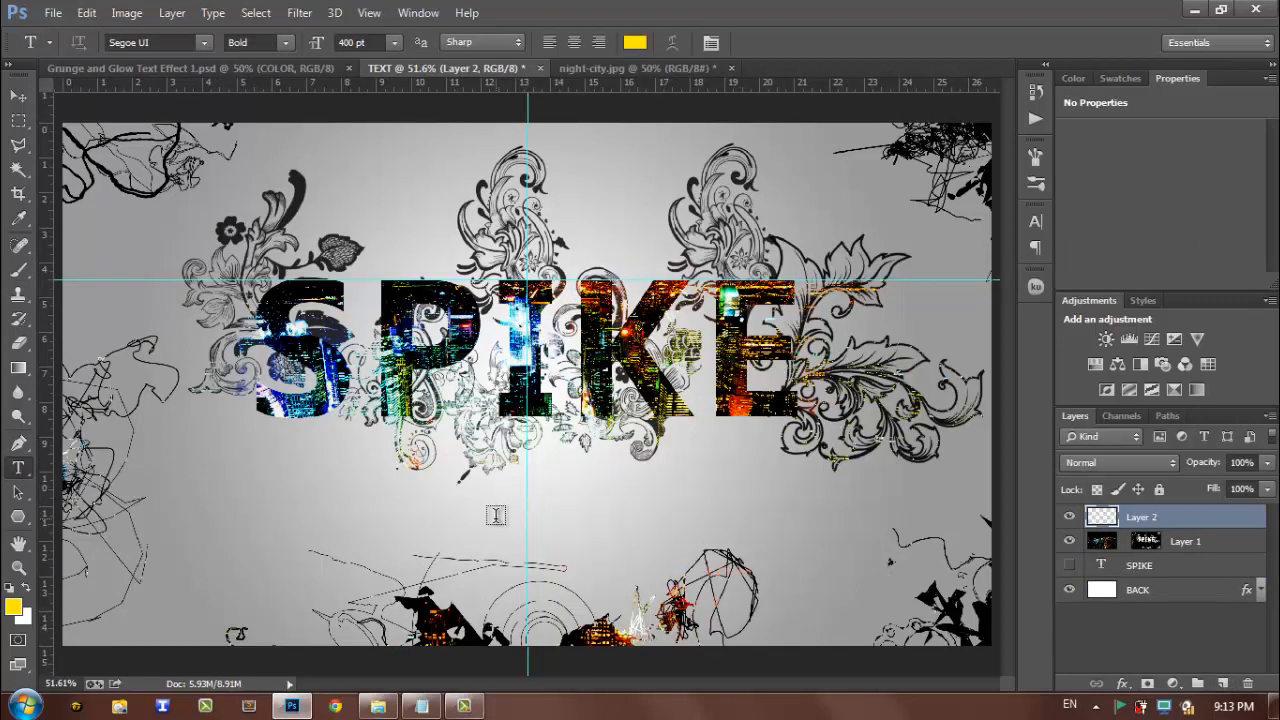
left_click(421, 706)
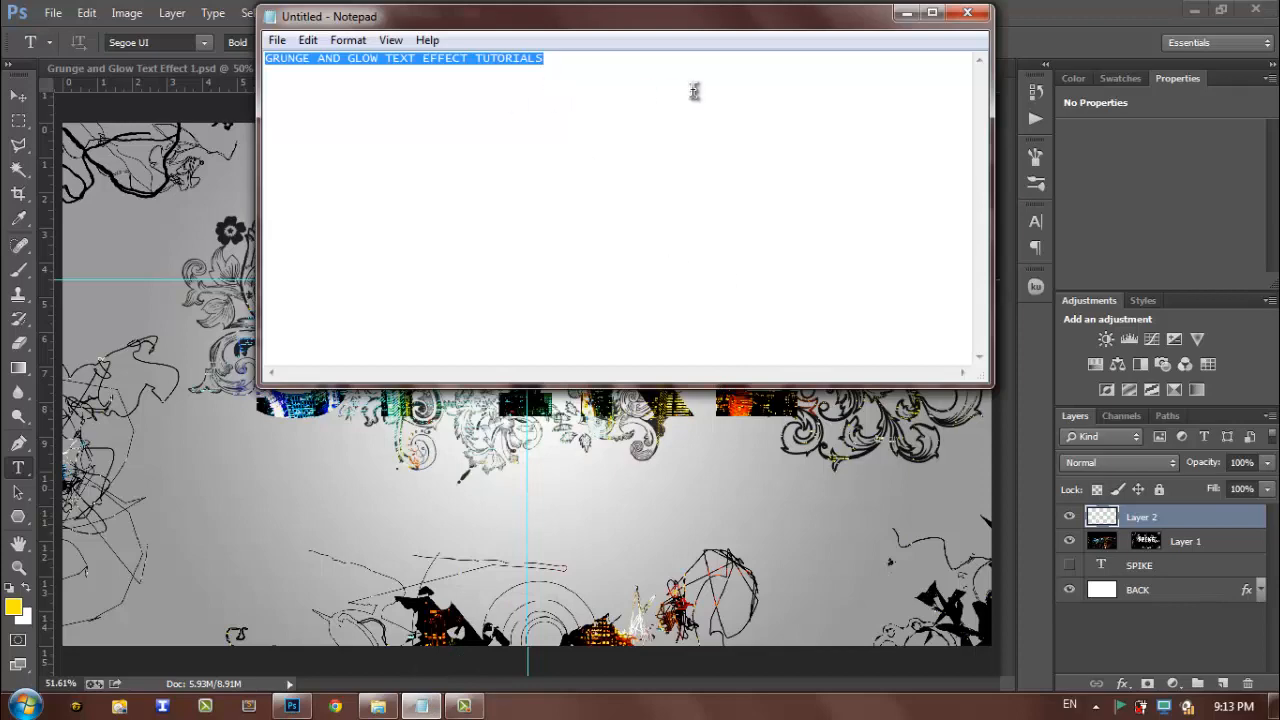
left_click(906, 13)
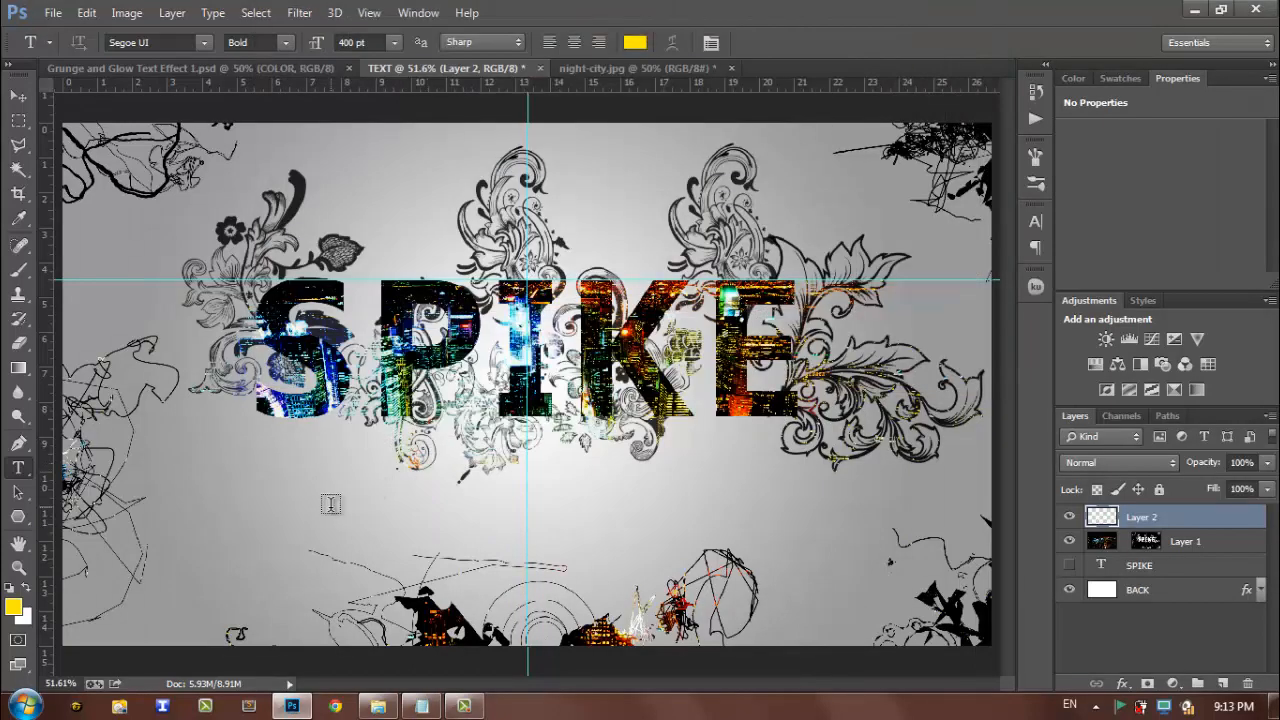
left_click(333, 505)
type("GRUNGE")
Set the whole tagline's colour to 000000 and its font size to 48 pt.
key("ctrl+a")
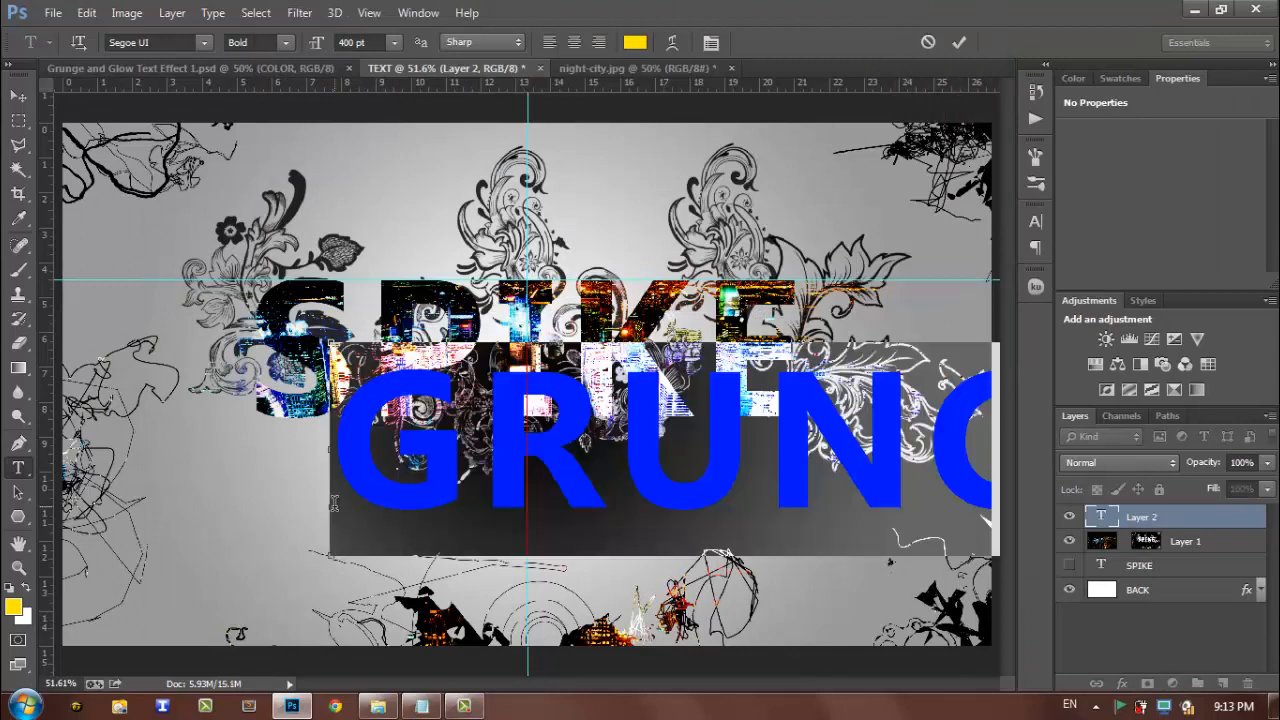
left_click(634, 42)
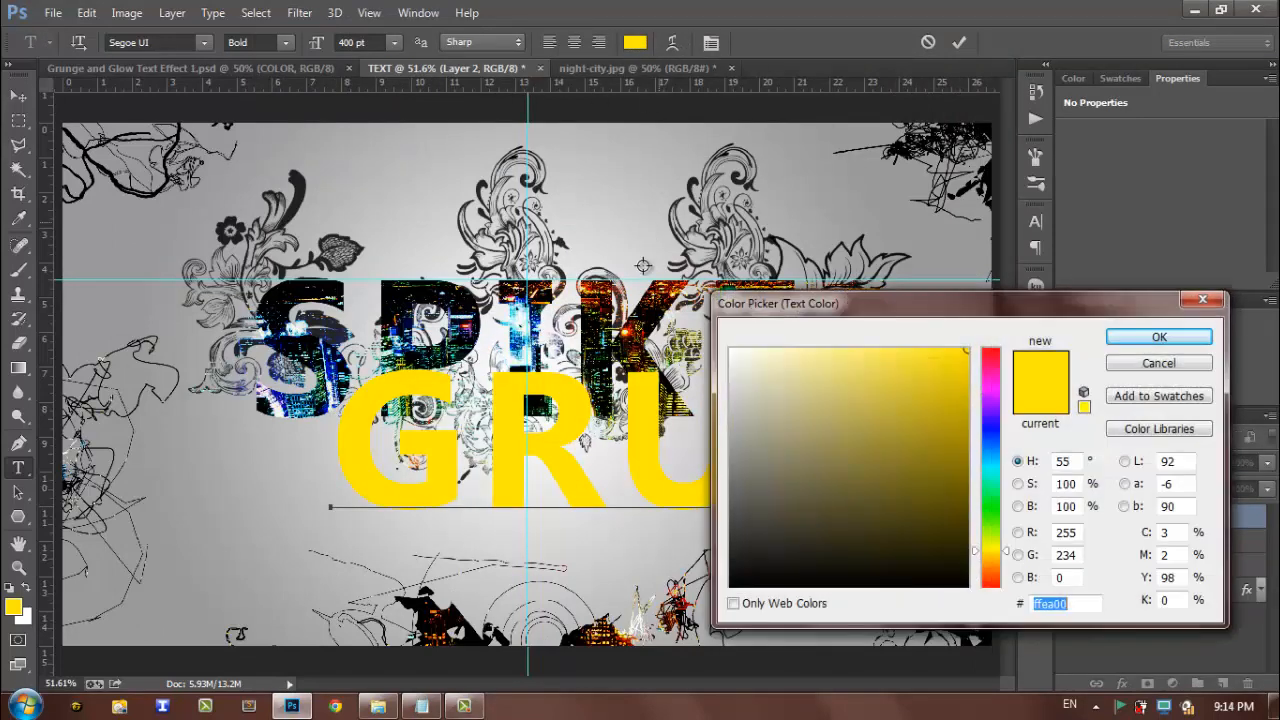
type("000000")
left_click(1140, 342)
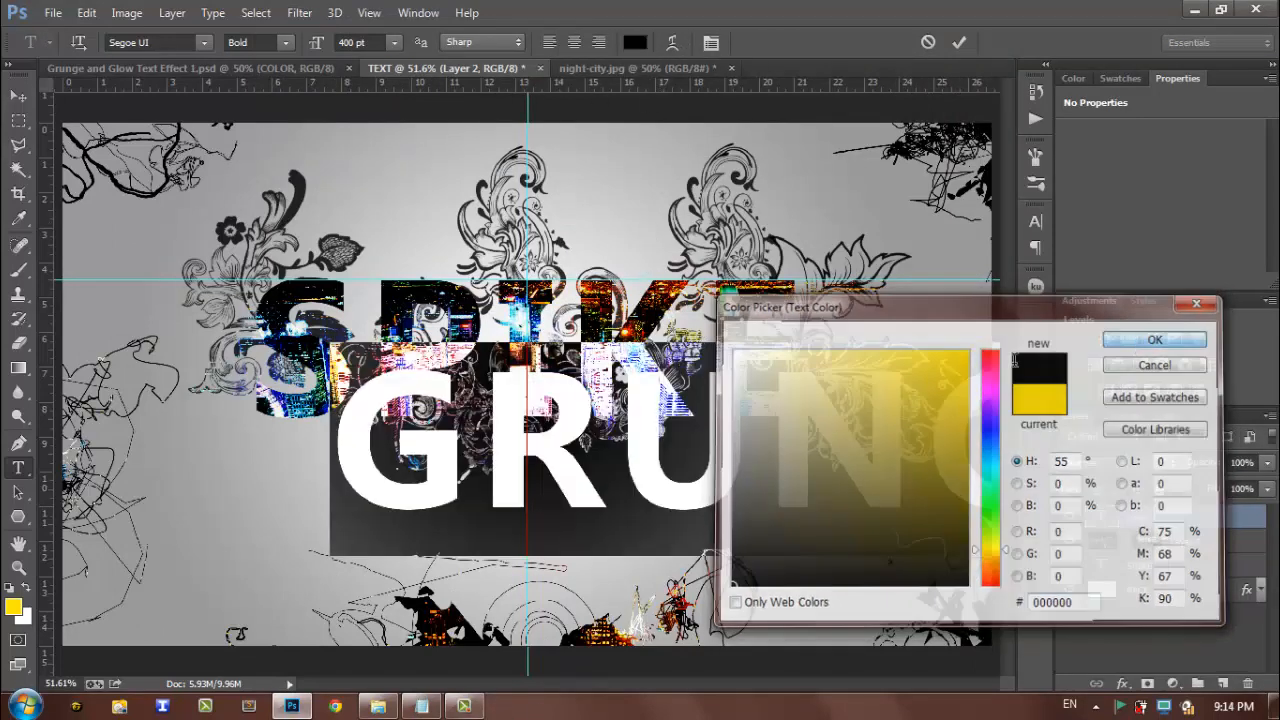
left_click(396, 43)
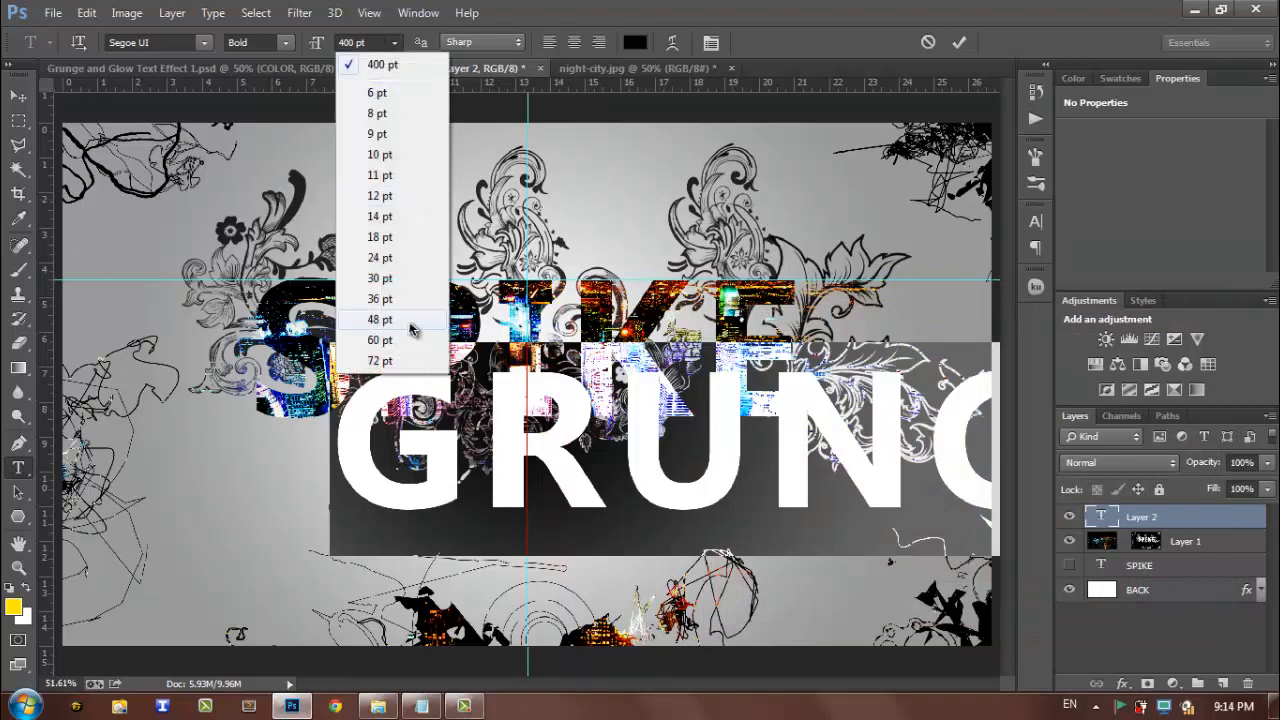
left_click(414, 333)
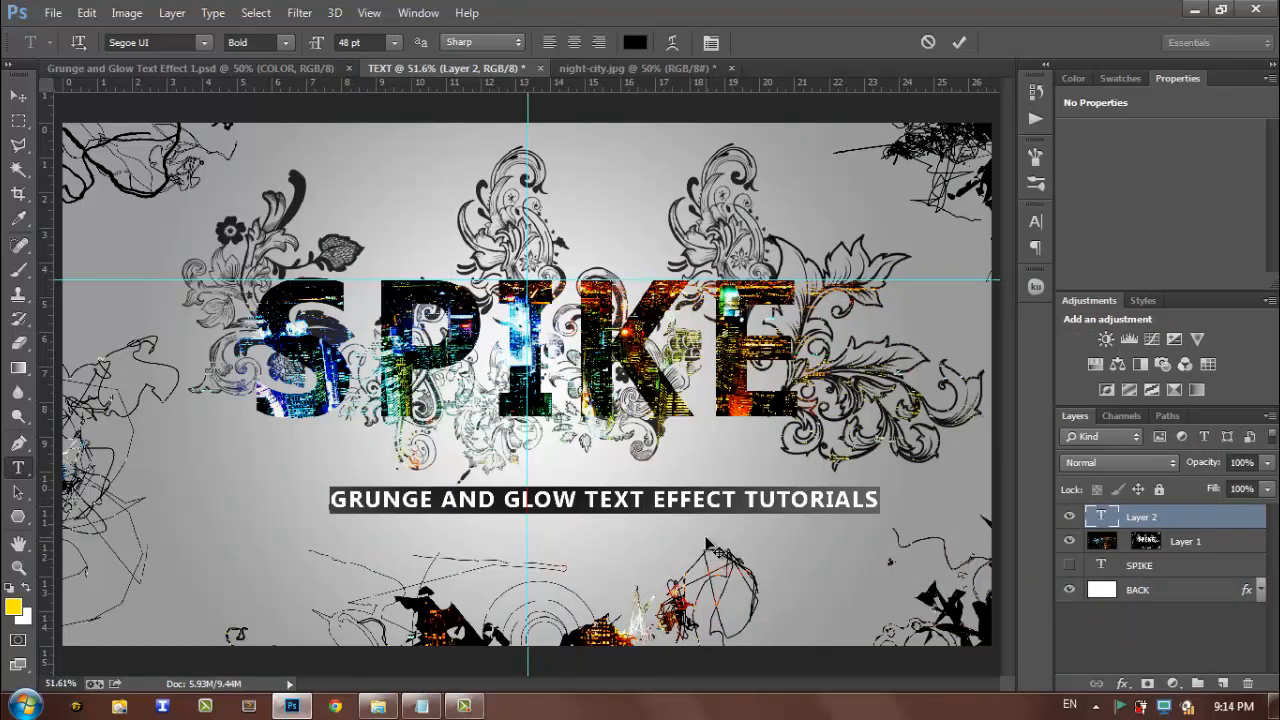
Shift the tagline towards the vertical centre guide and set its font style to Regular.
left_click_drag(715, 548, 661, 542)
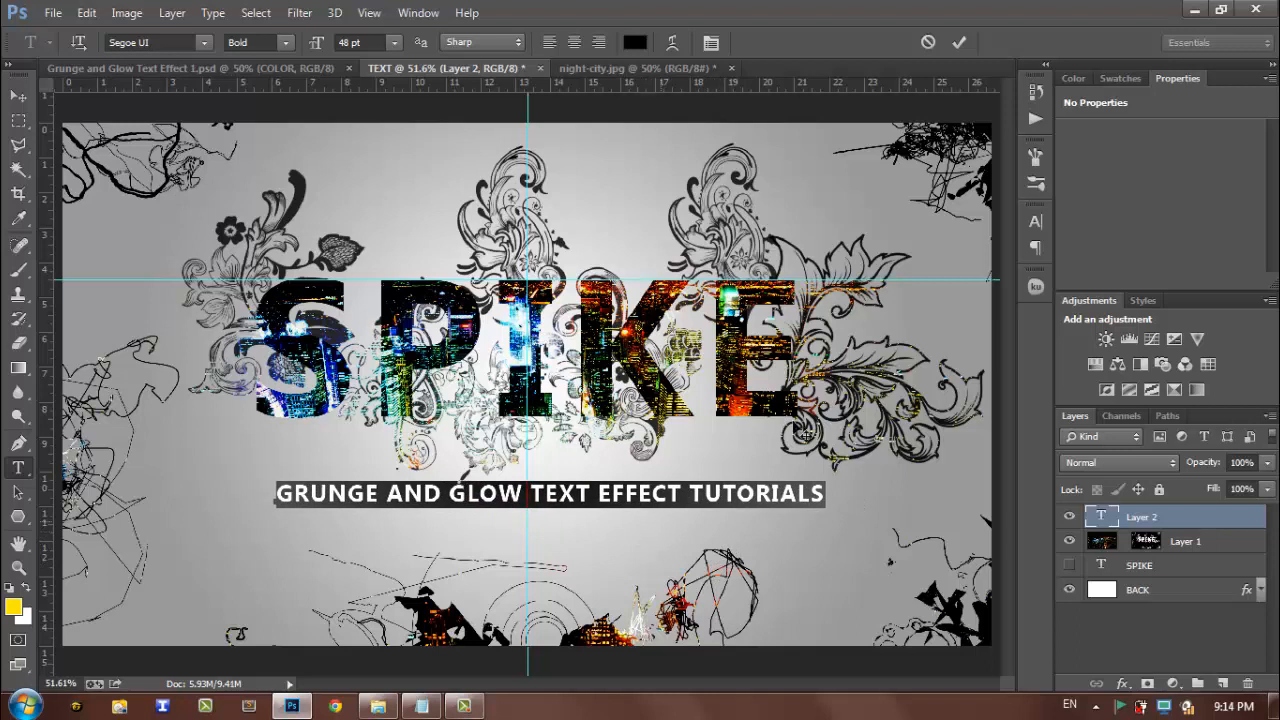
left_click(1035, 222)
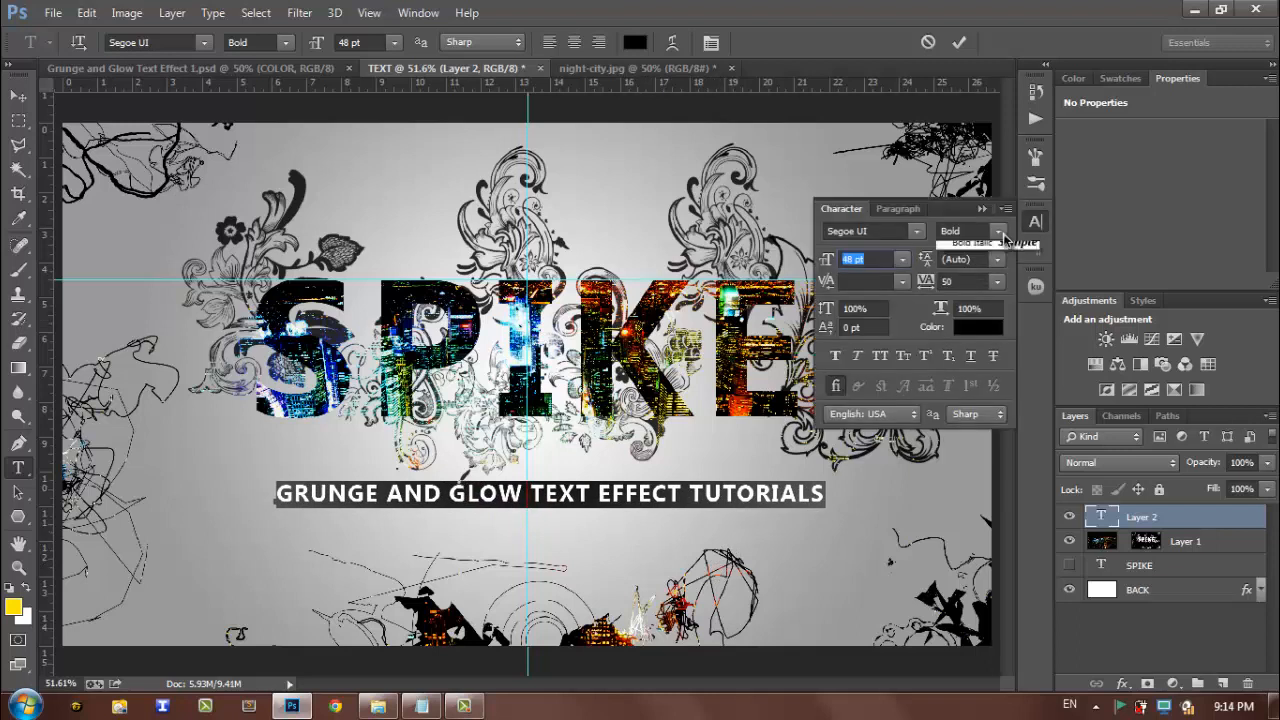
left_click(996, 231)
left_click(996, 264)
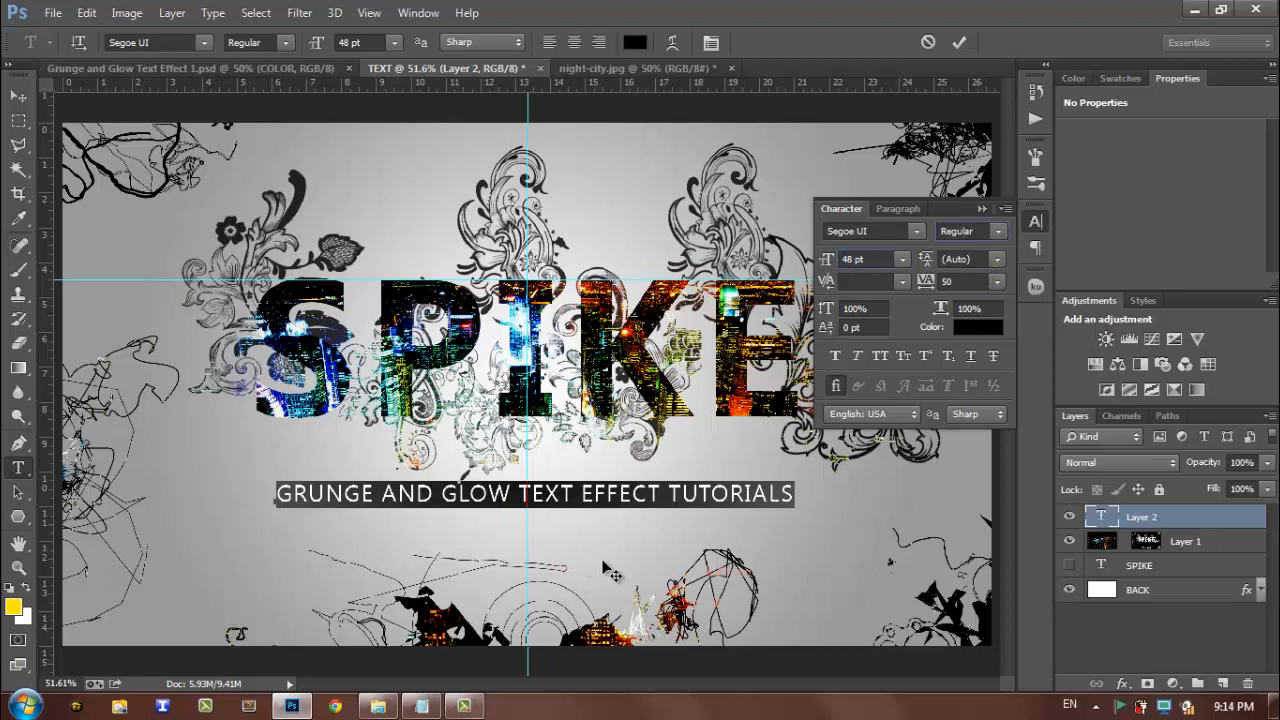
Centre the tagline slightly lower beneath SPIKE, commit the text edit and nudge the layer a little to the right.
mouse_move(613, 571)
left_mouse_down()
mouse_move(625, 568)
mouse_move(615, 577)
left_mouse_up()
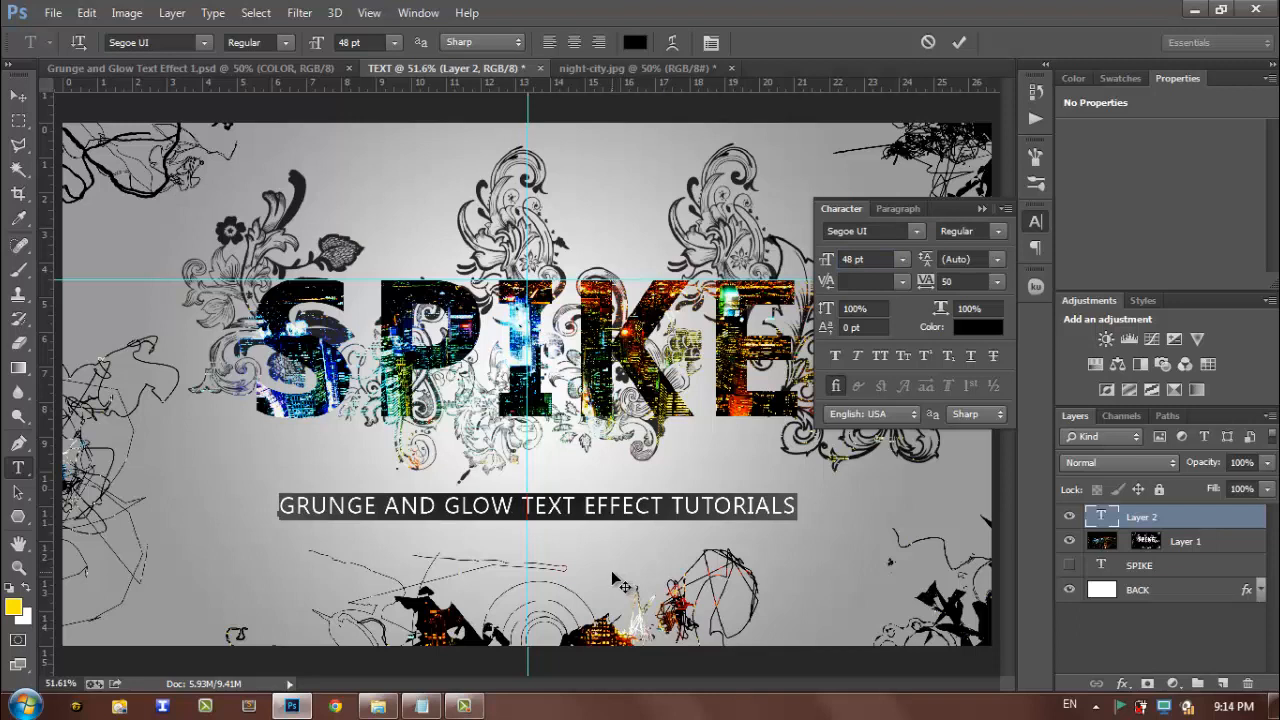
left_click_drag(616, 582, 614, 582)
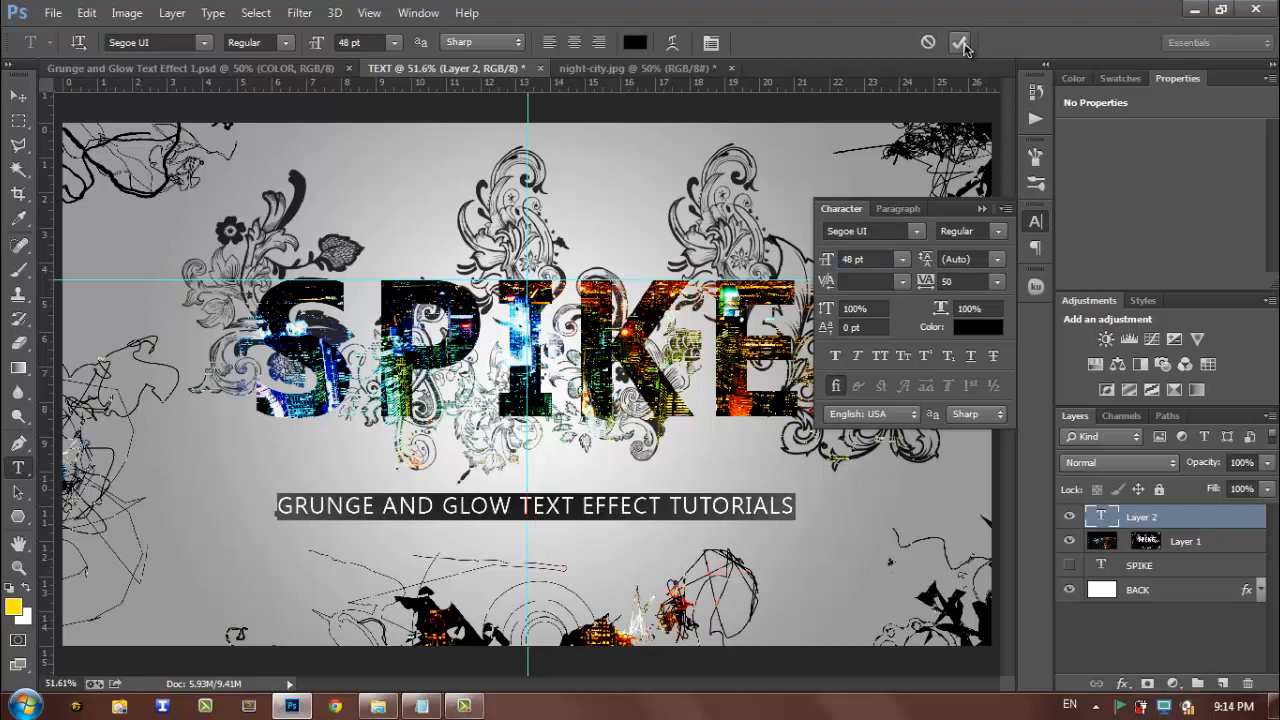
left_click(960, 42)
left_click(18, 95)
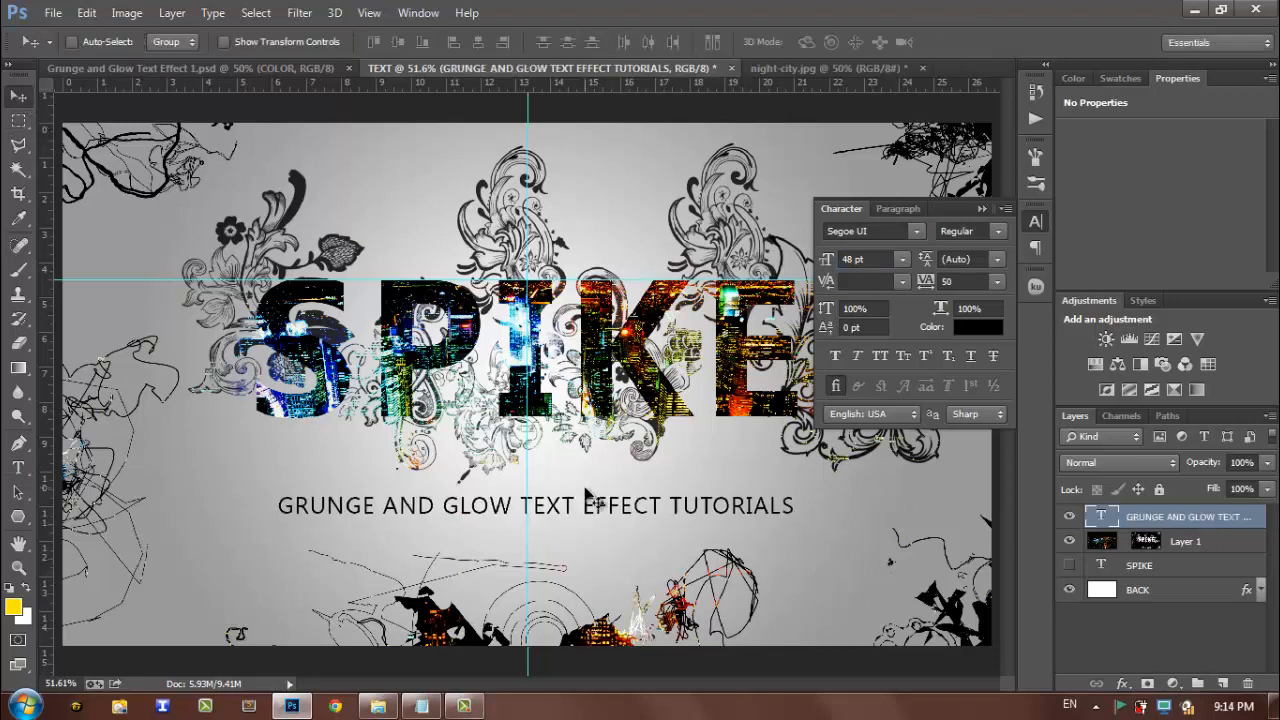
key("Right")
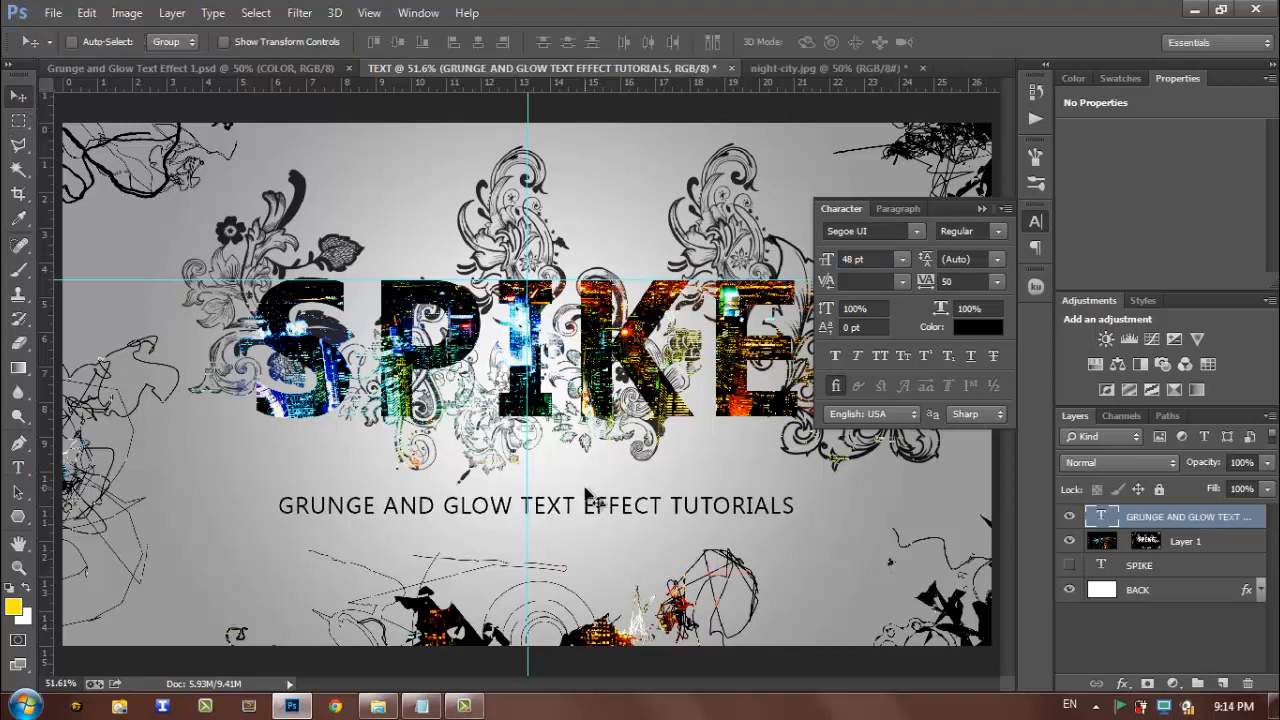
Lower the tagline layer's opacity to 90% and keep that layer selected.
left_click(981, 208)
left_click(1270, 463)
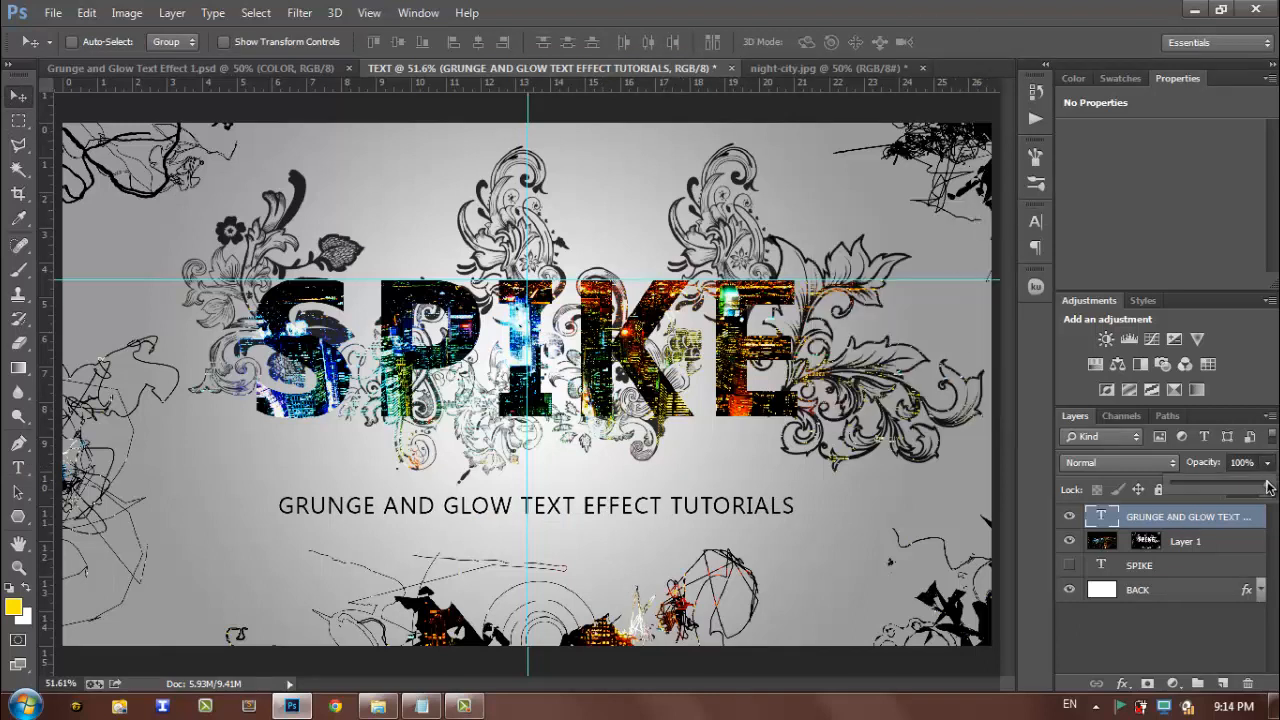
left_click_drag(1267, 487, 1259, 489)
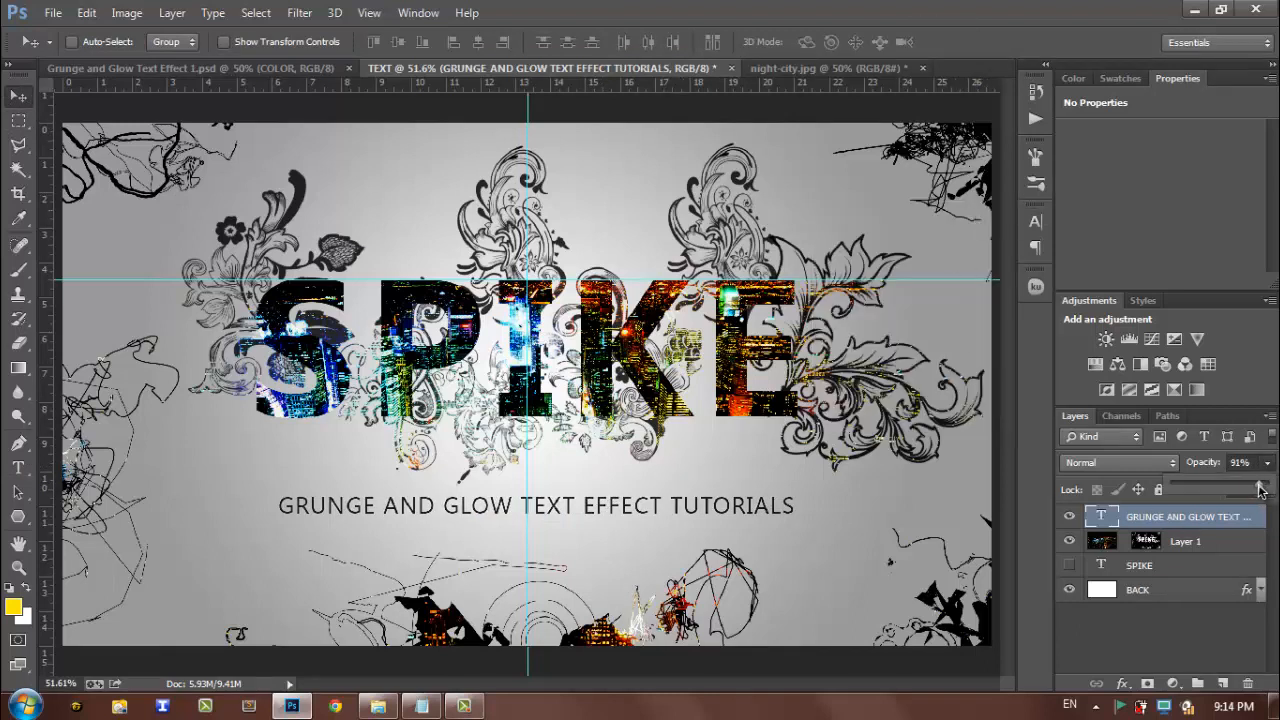
left_click(1193, 625)
left_click(1188, 519)
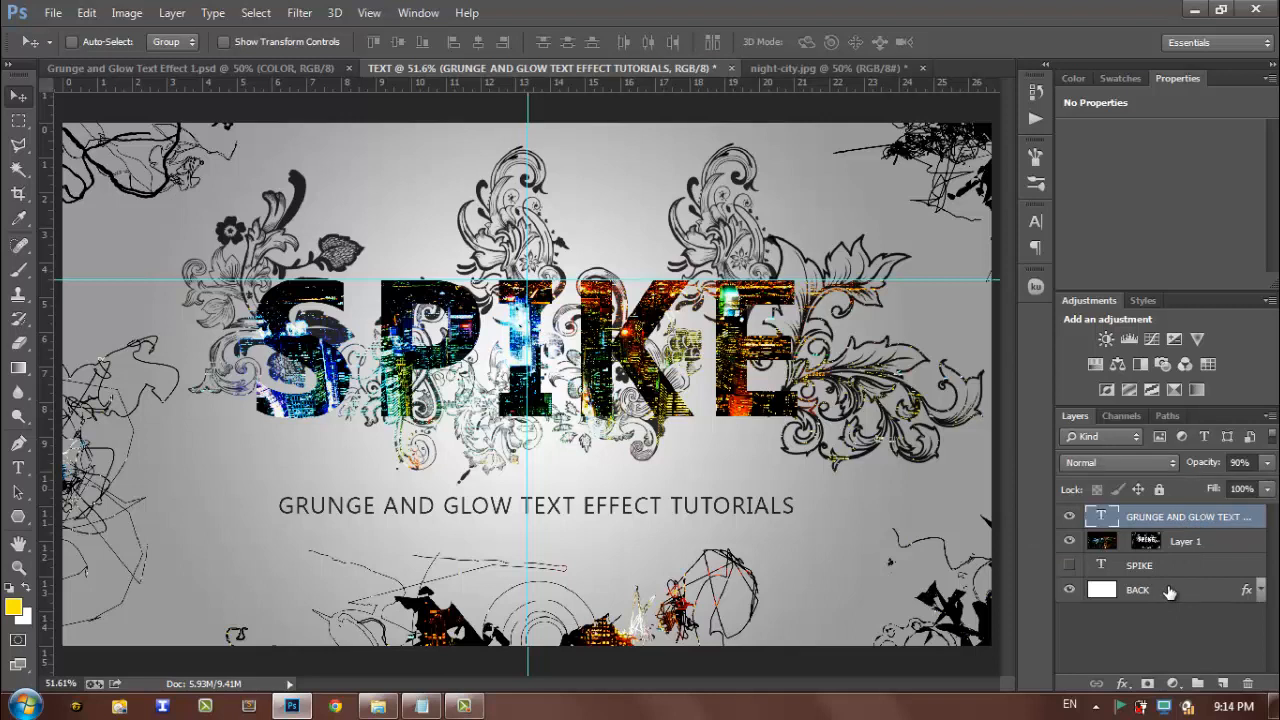
Add a new empty layer above the tagline and set up a soft round brush at 500 px with 0% hardness.
left_click(1222, 684)
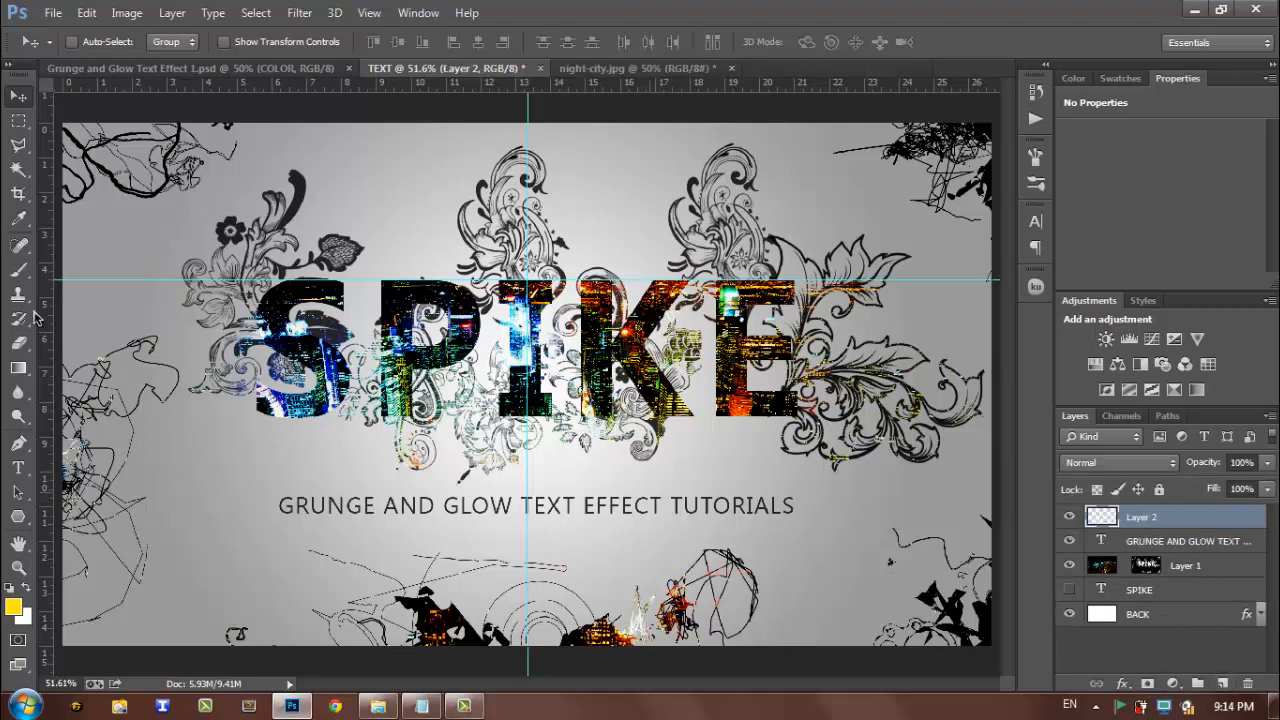
left_click(29, 276)
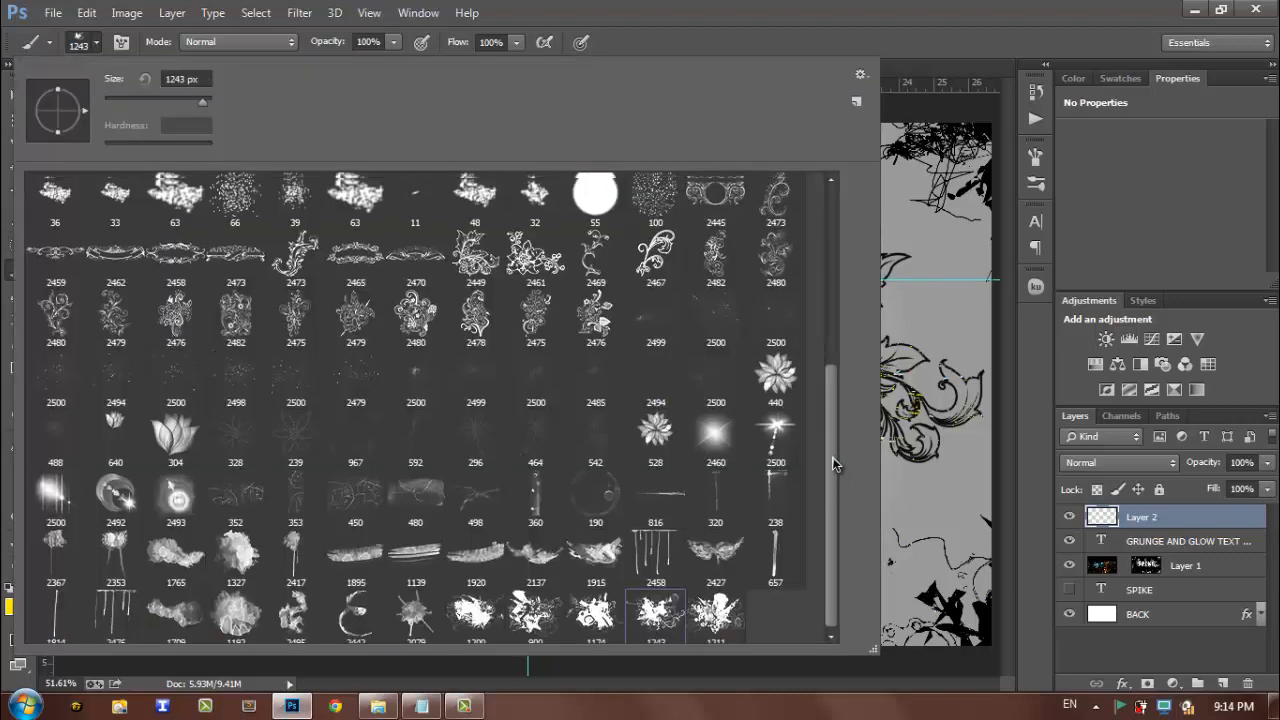
left_click_drag(834, 464, 868, 229)
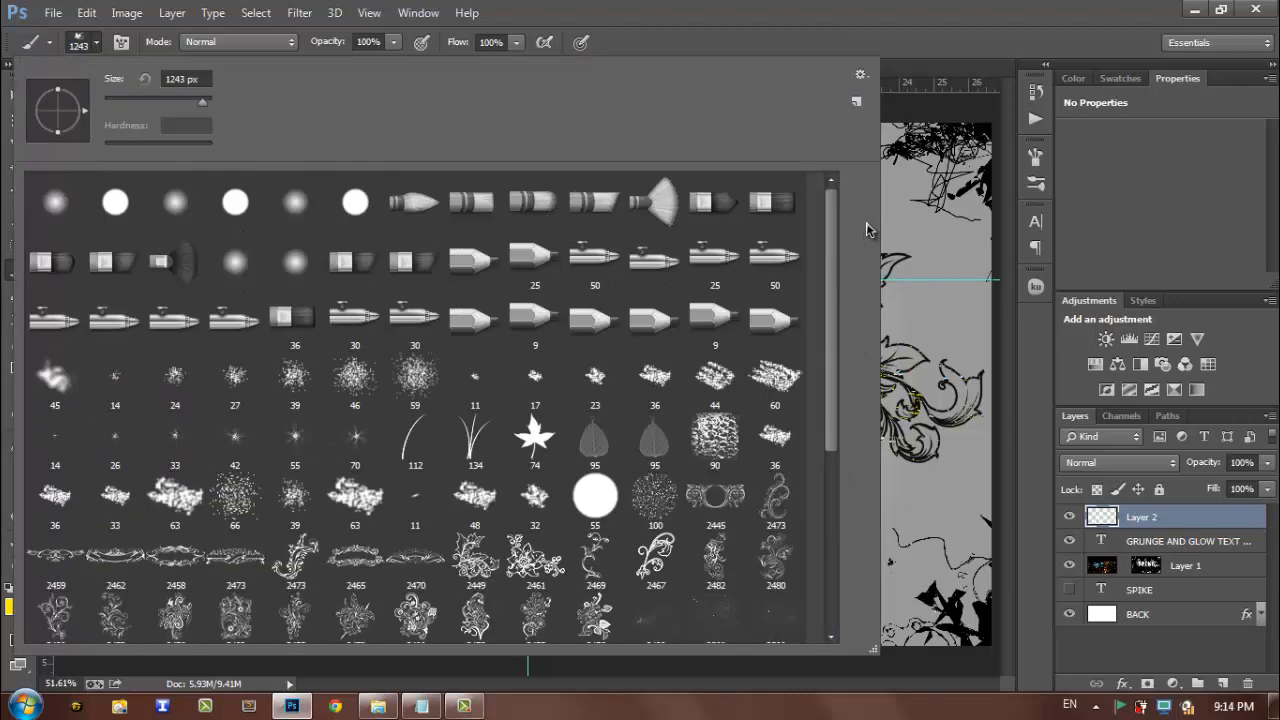
left_click(60, 212)
left_click(104, 88)
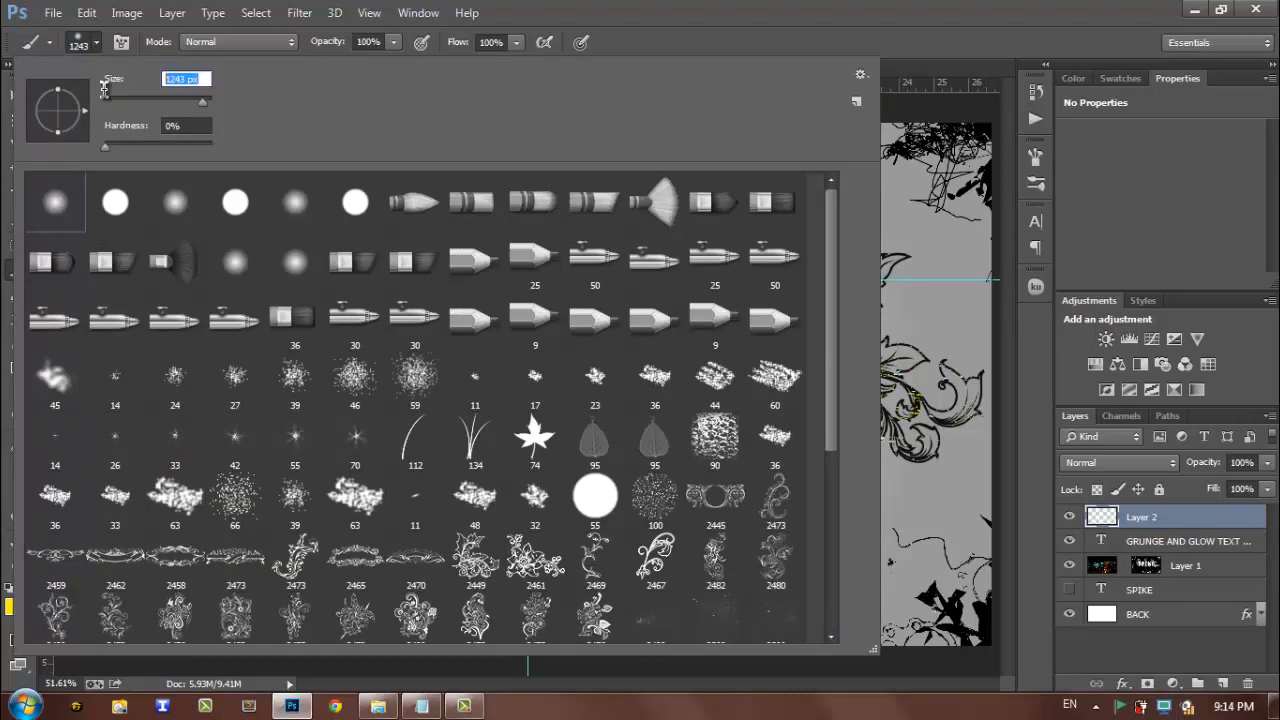
type("500")
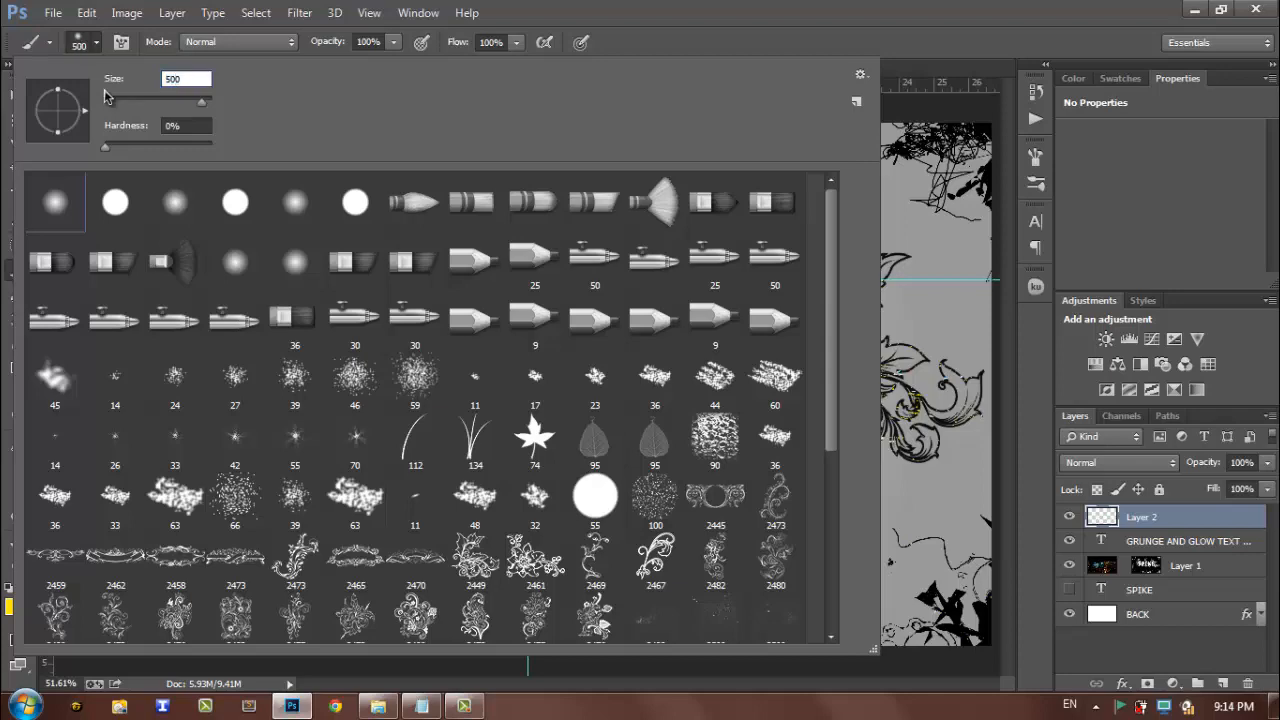
key("Return")
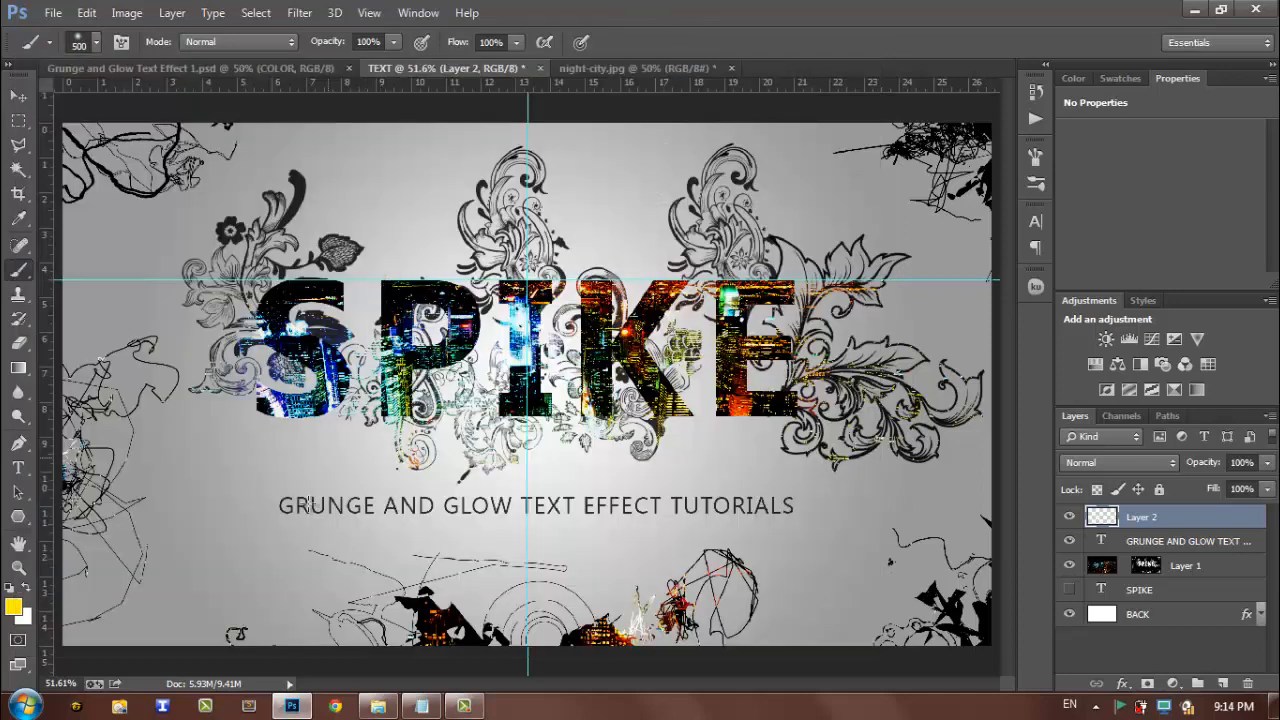
Paint a soft yellow ffea00 glow spot at each end of the tagline on Layer 2.
left_click(15, 607)
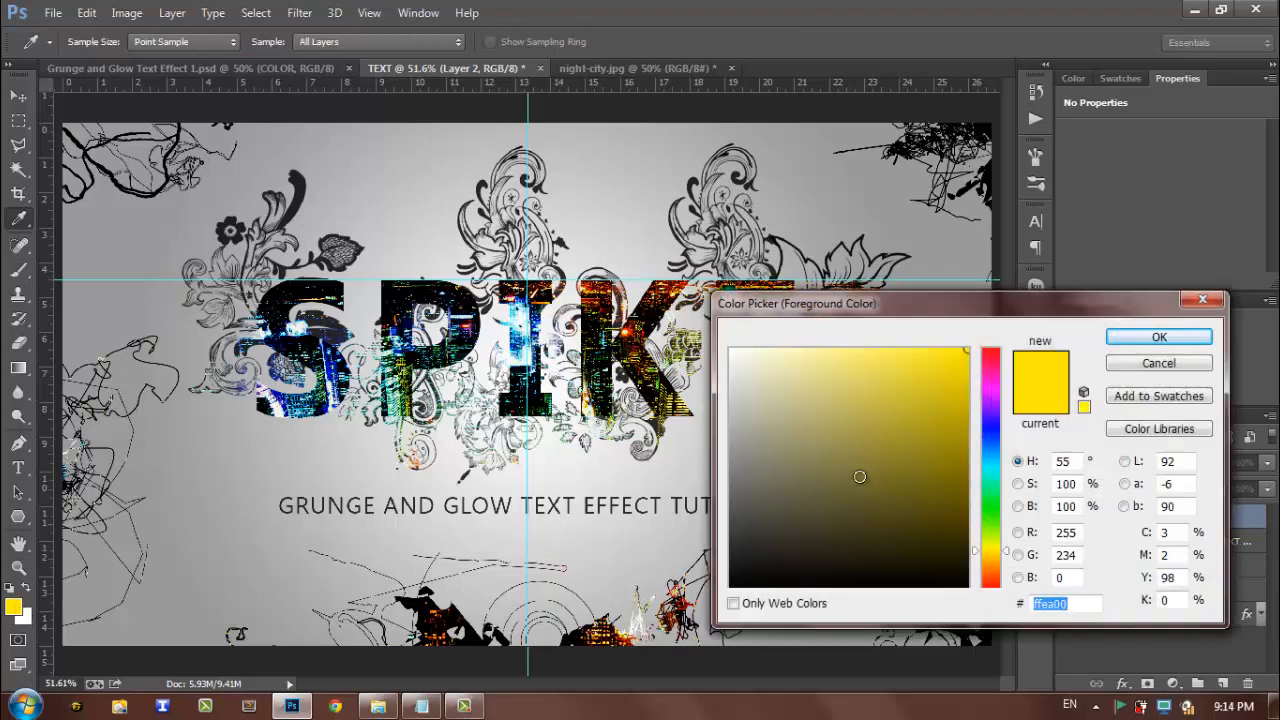
left_click(1172, 338)
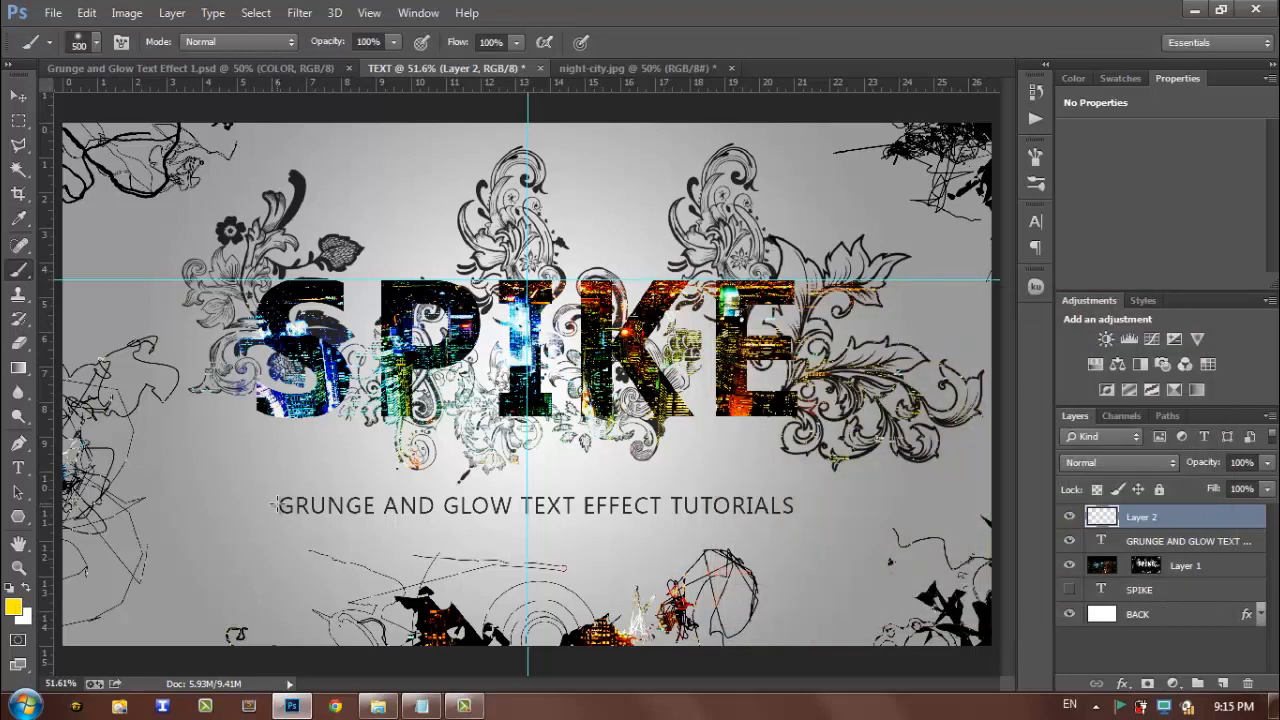
left_click(277, 504)
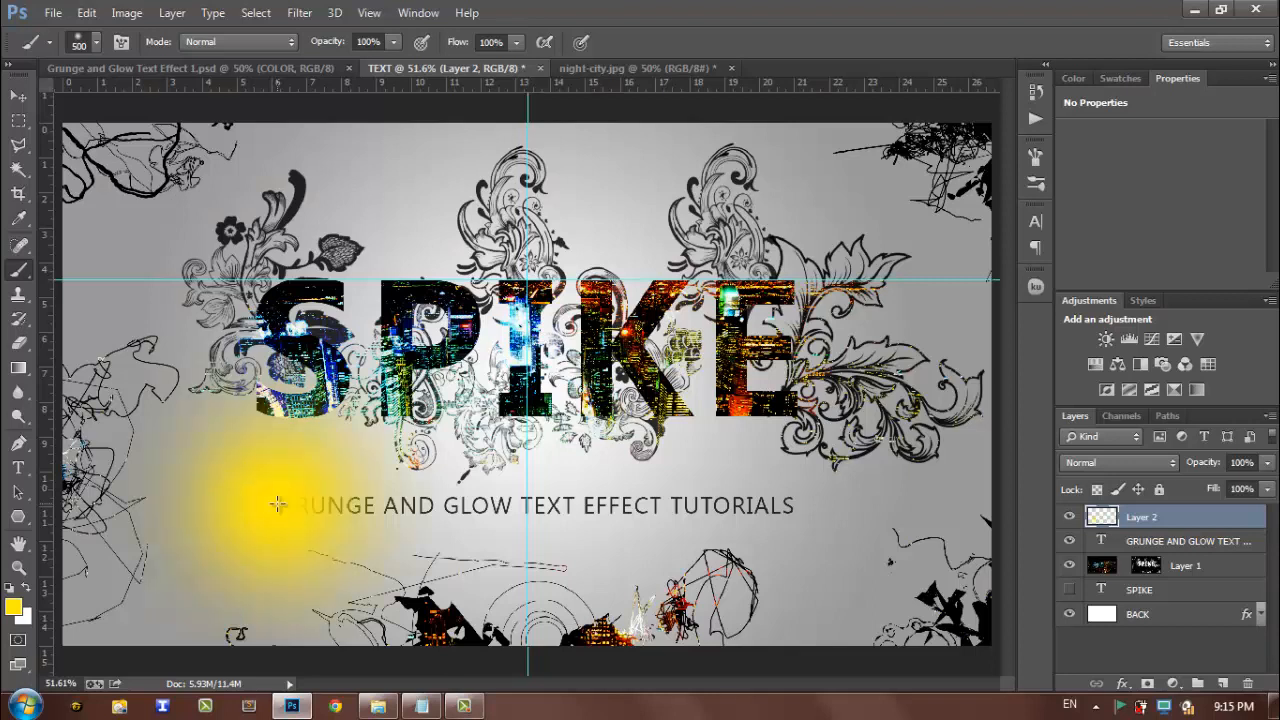
left_click(806, 507)
Add another empty layer above Layer 2 and set the foreground colour to cyan 00f0ff.
left_click(1224, 684)
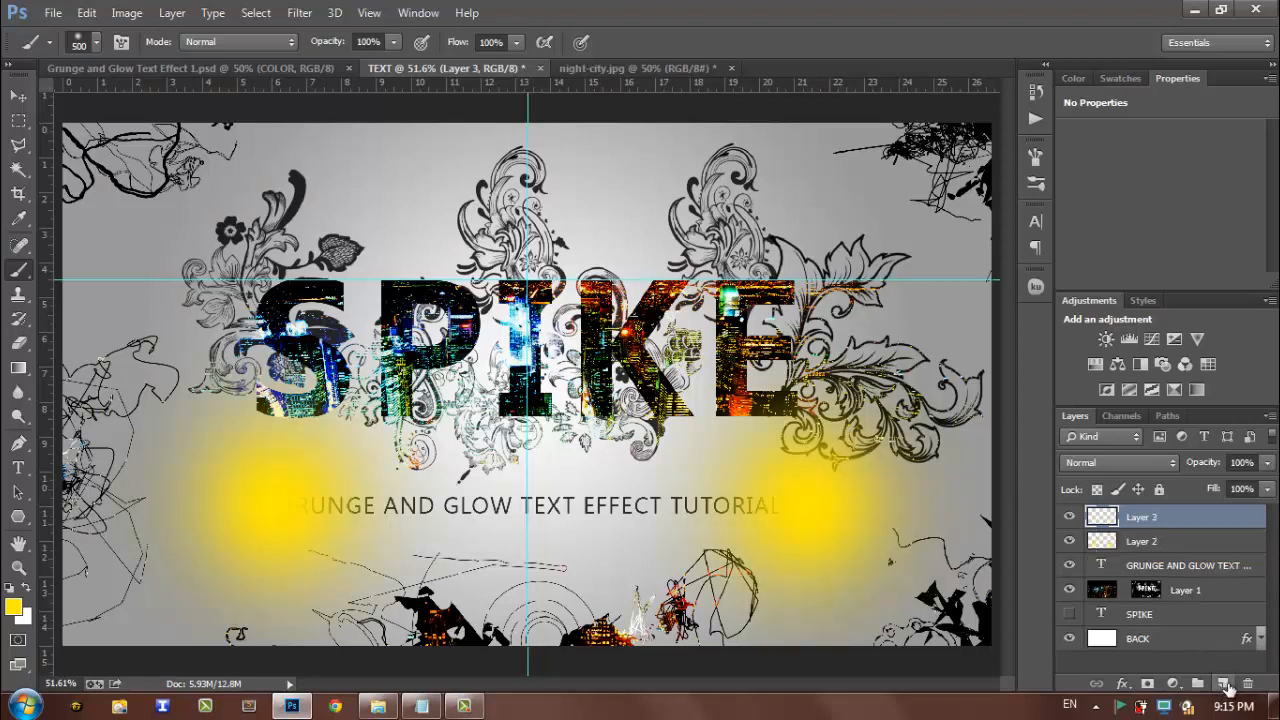
left_click(13, 607)
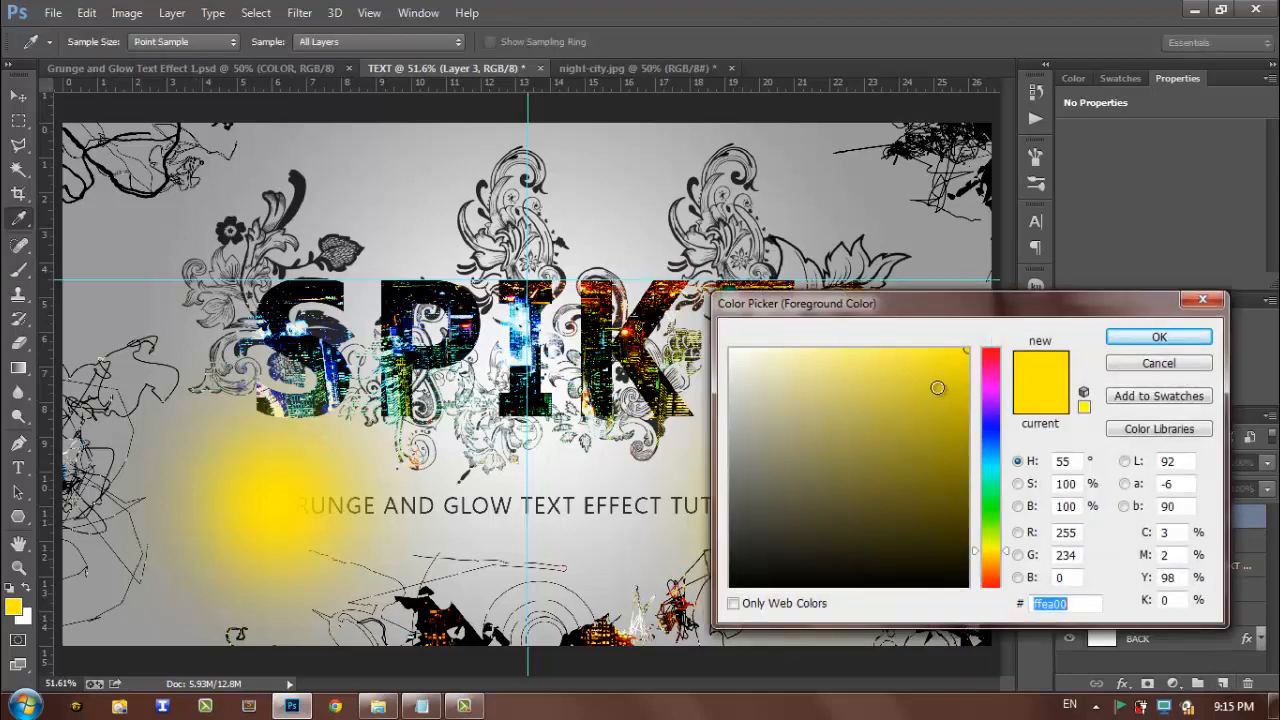
left_click(1000, 465)
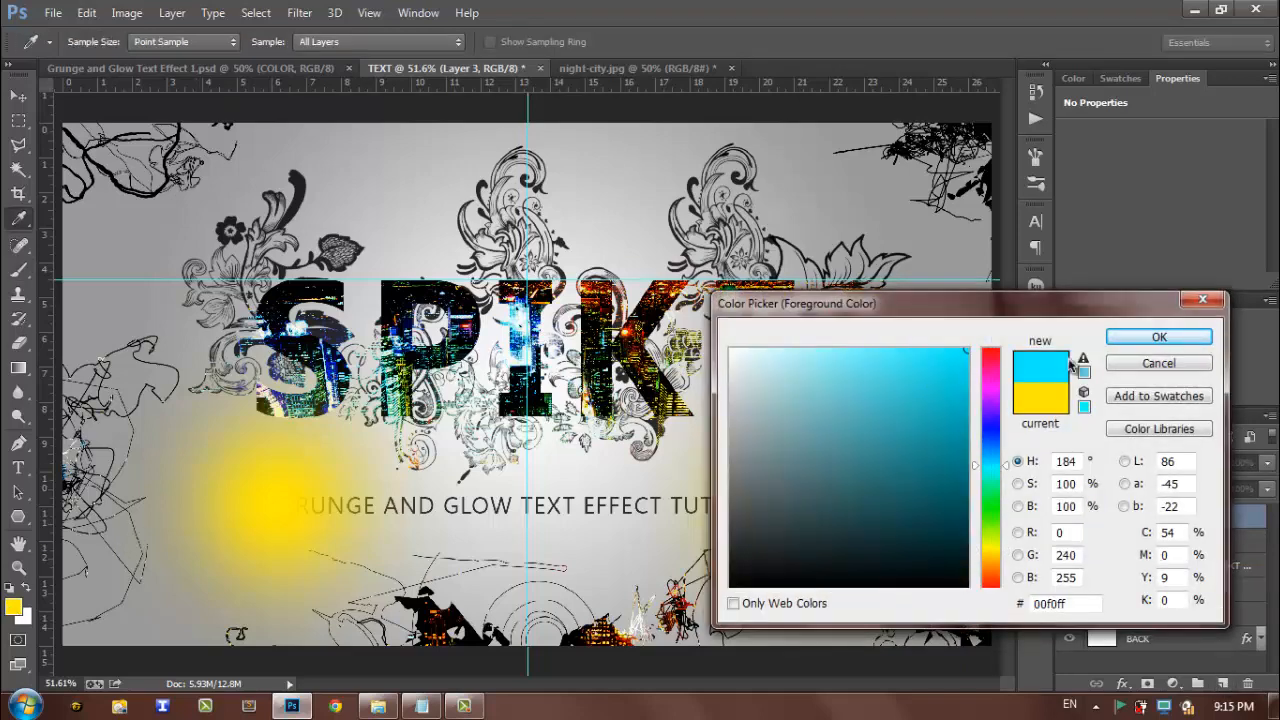
left_click(1150, 337)
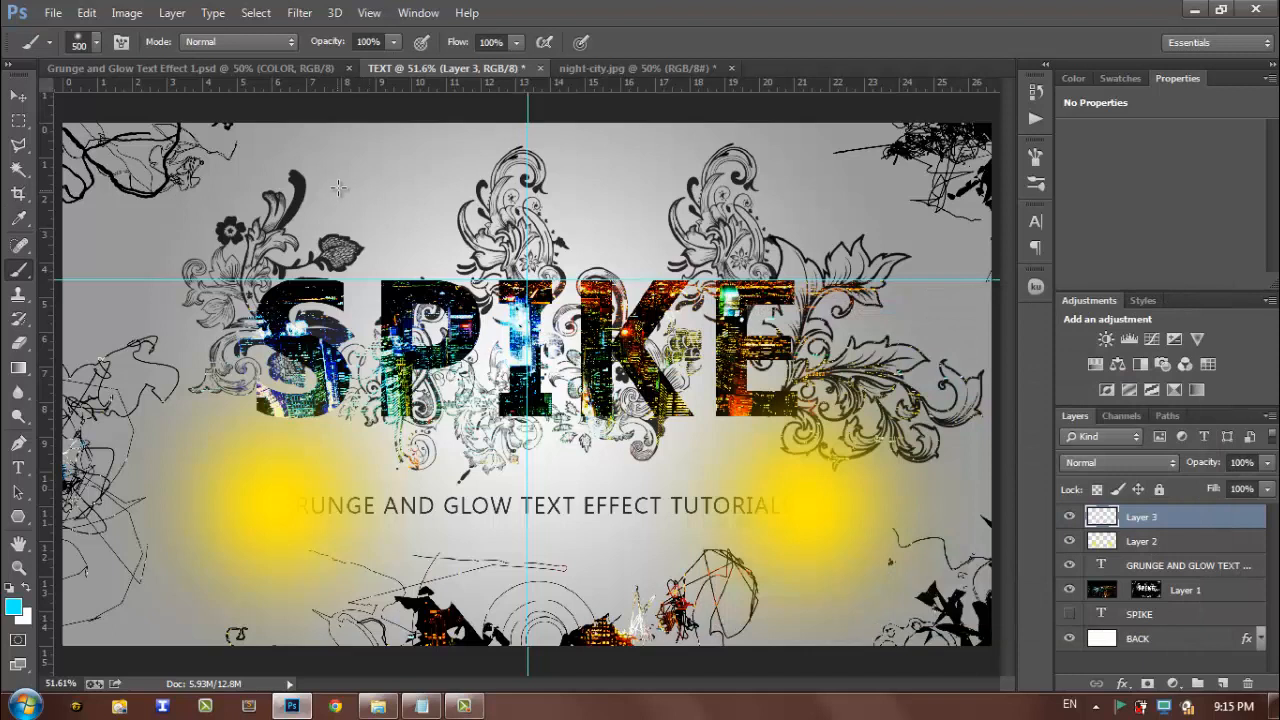
Paint one soft cyan glow spot above the S and one above the E of SPIKE on Layer 3, undoing misplaced dabs.
left_click(115, 183)
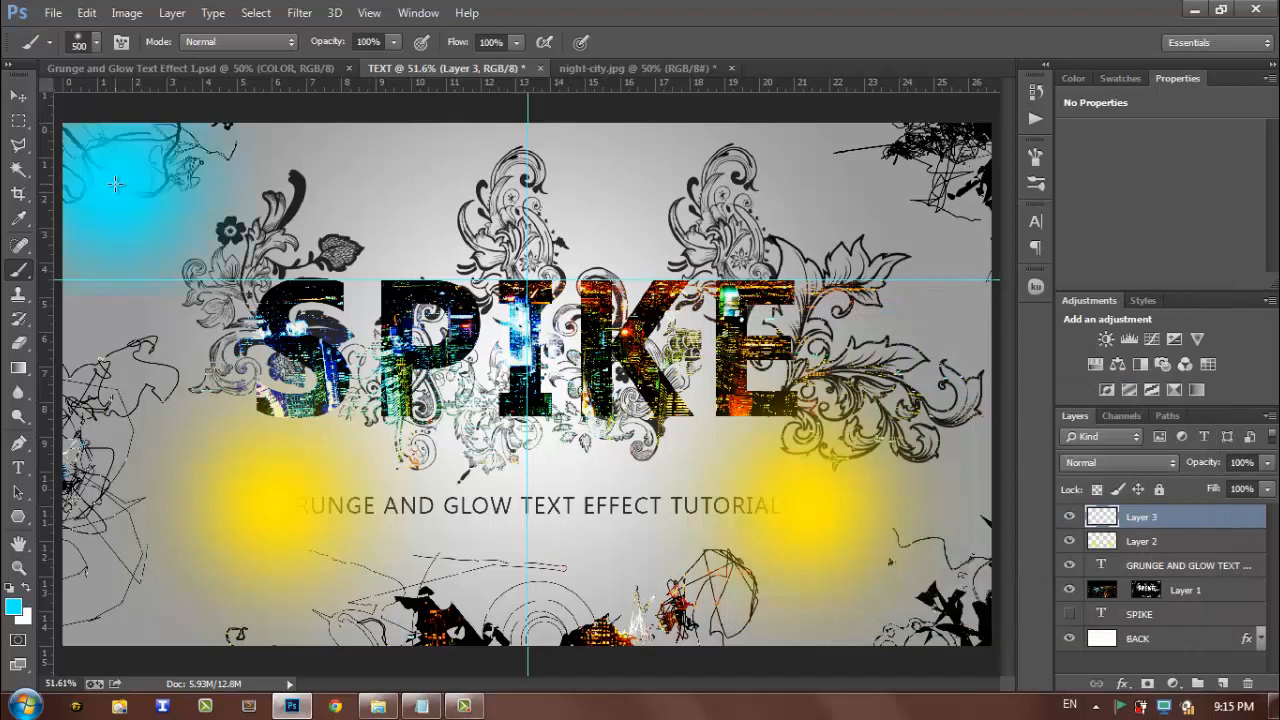
key("ctrl+z")
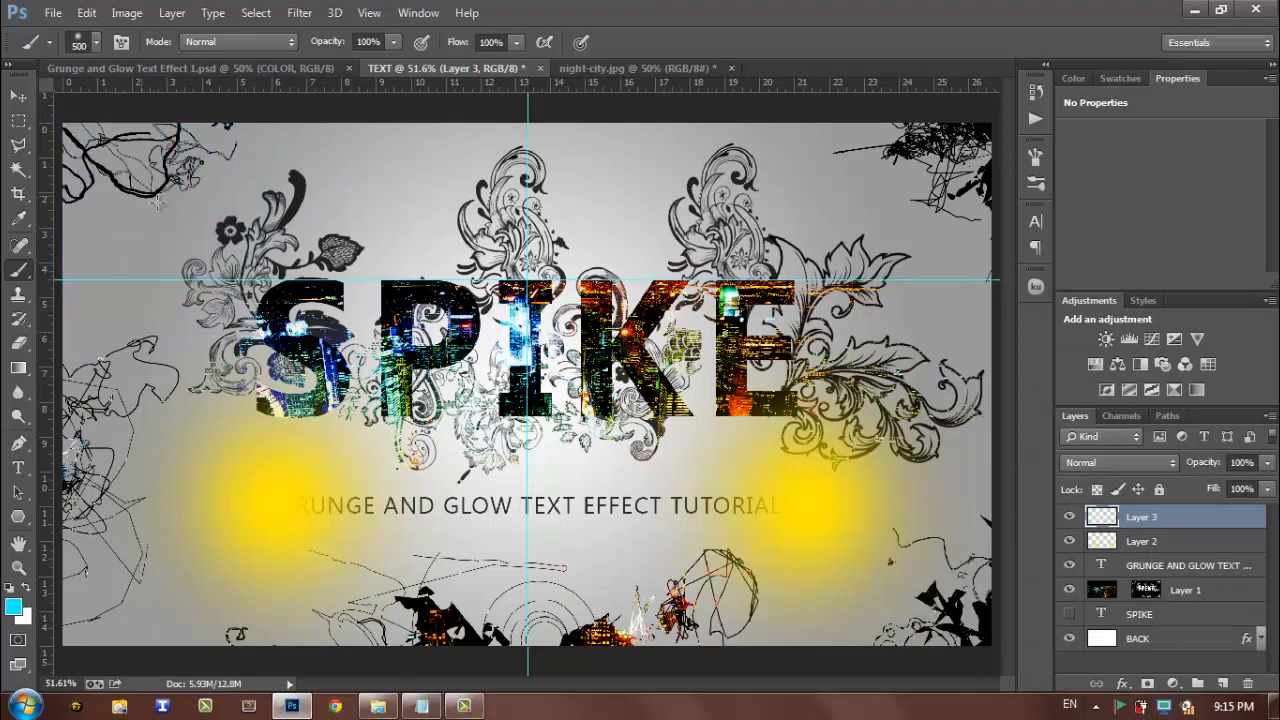
left_click(199, 232)
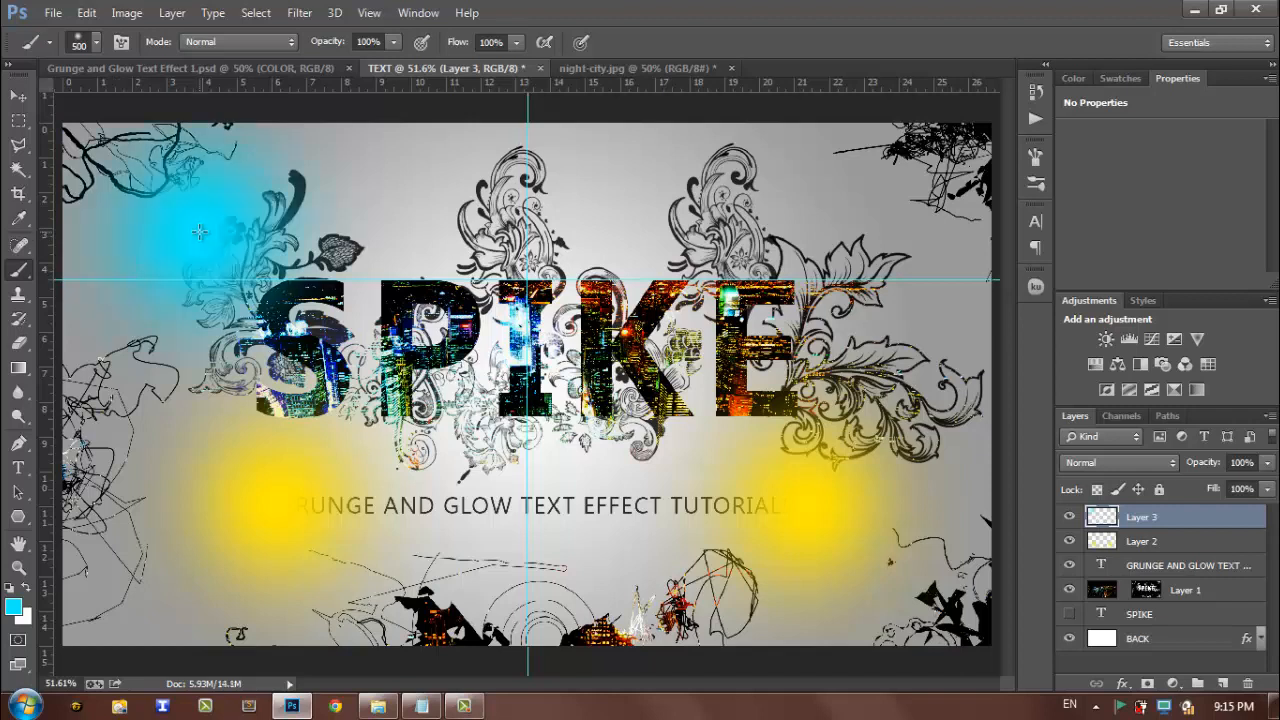
left_click(851, 218)
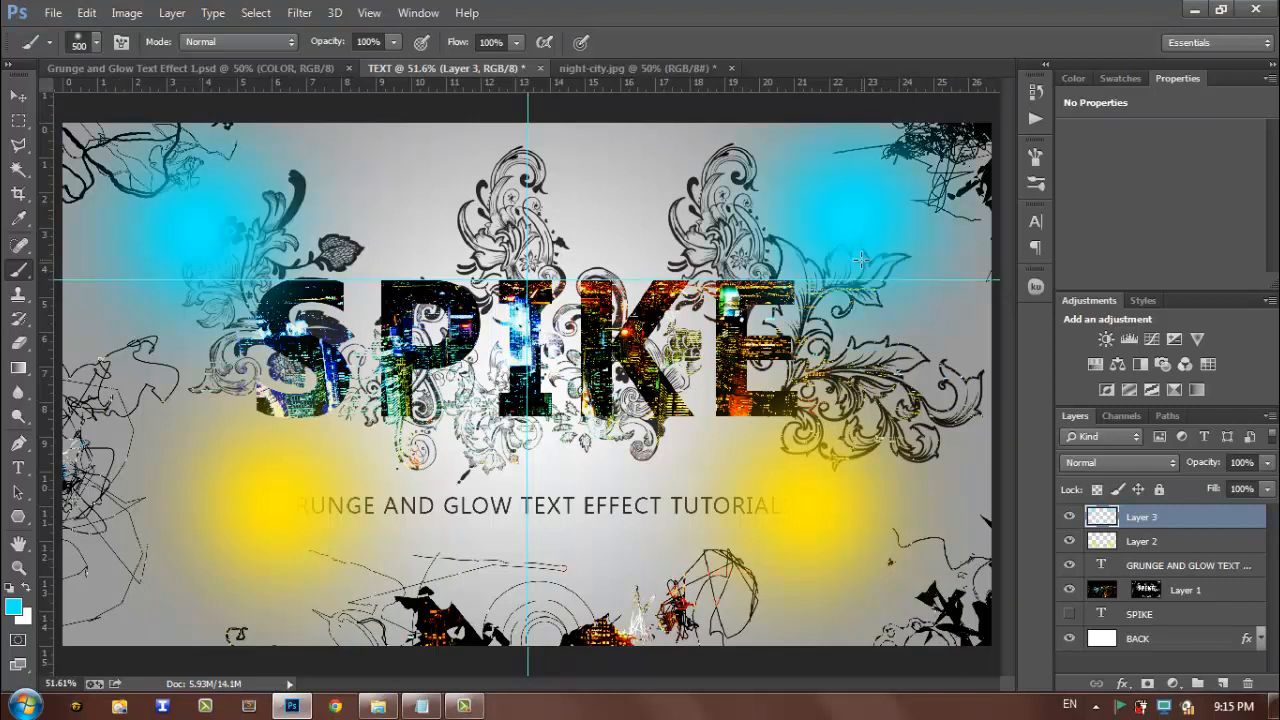
key("ctrl+z")
left_click(848, 235)
key("ctrl+z")
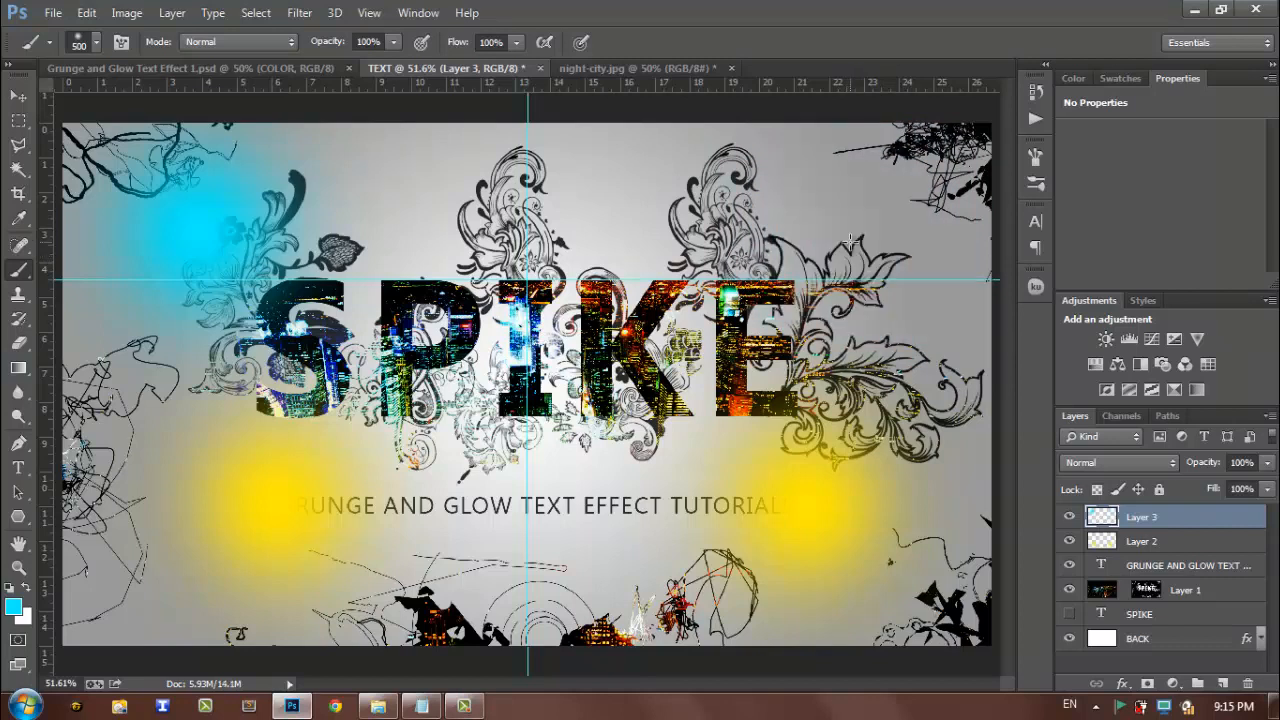
left_click(855, 228)
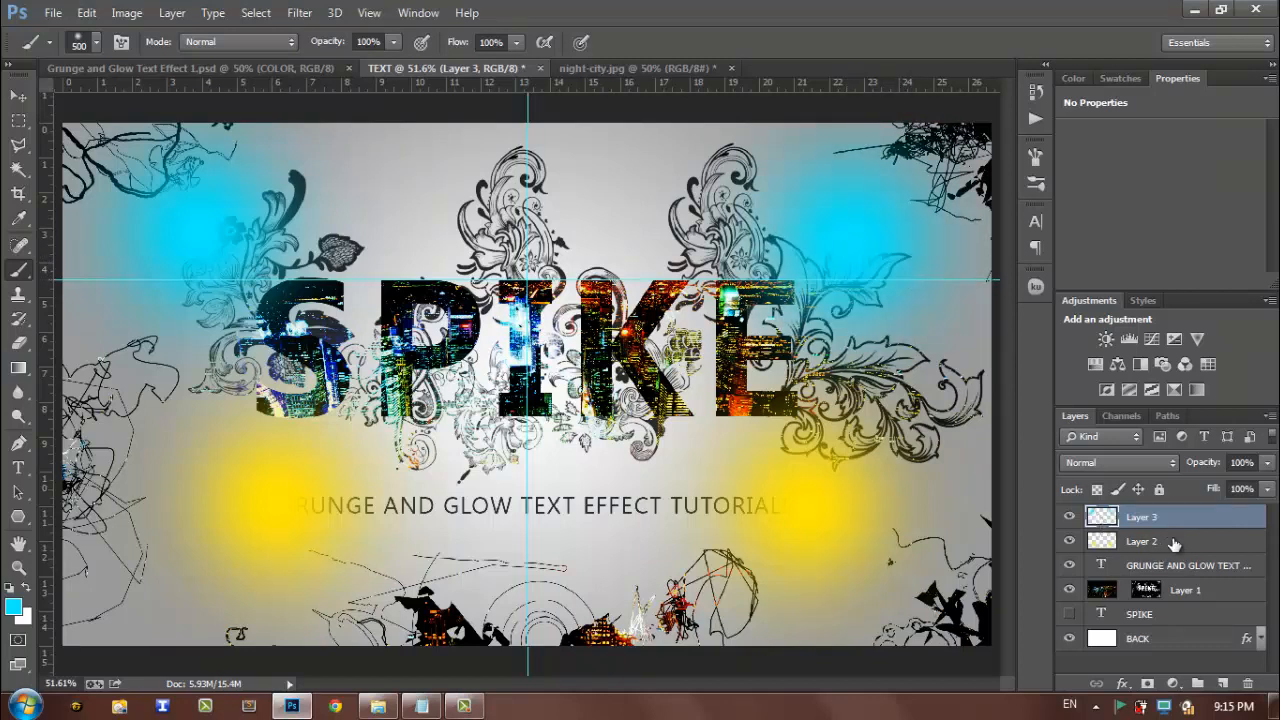
Group Layer 3 and Layer 2 and name the group COLOR.
left_click(20, 97)
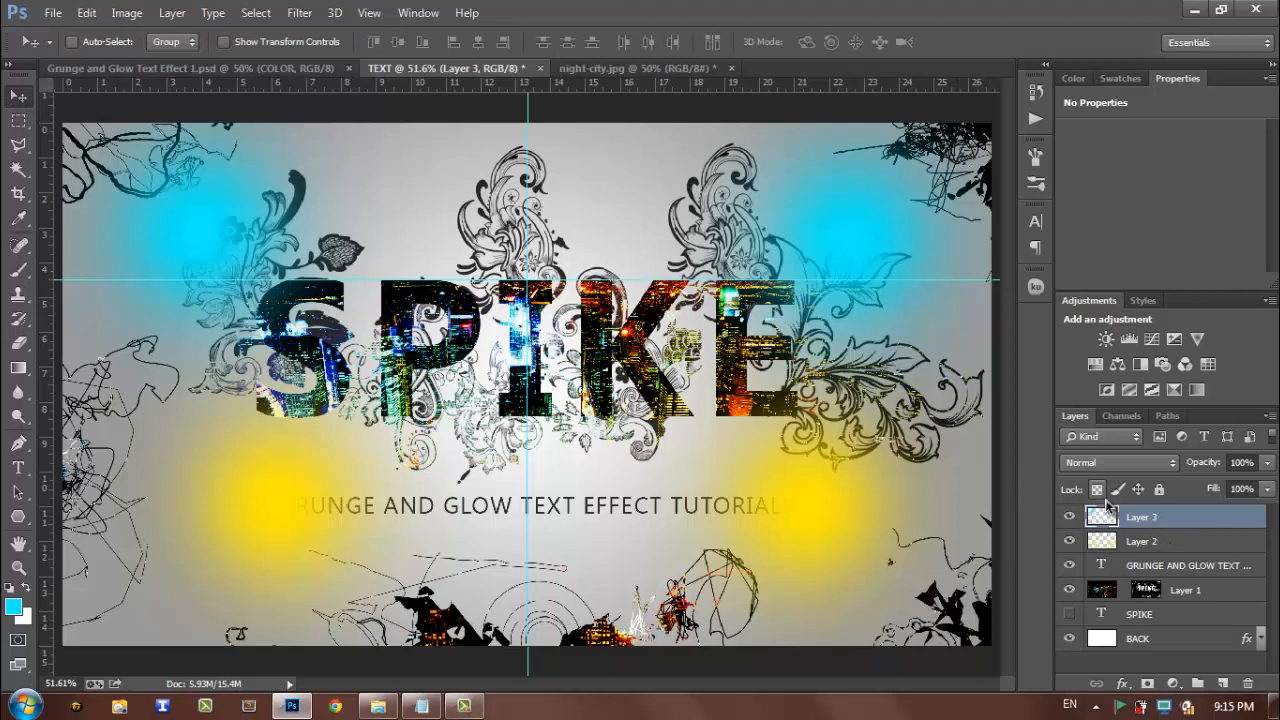
left_click(1160, 543, "shift")
key("ctrl+g")
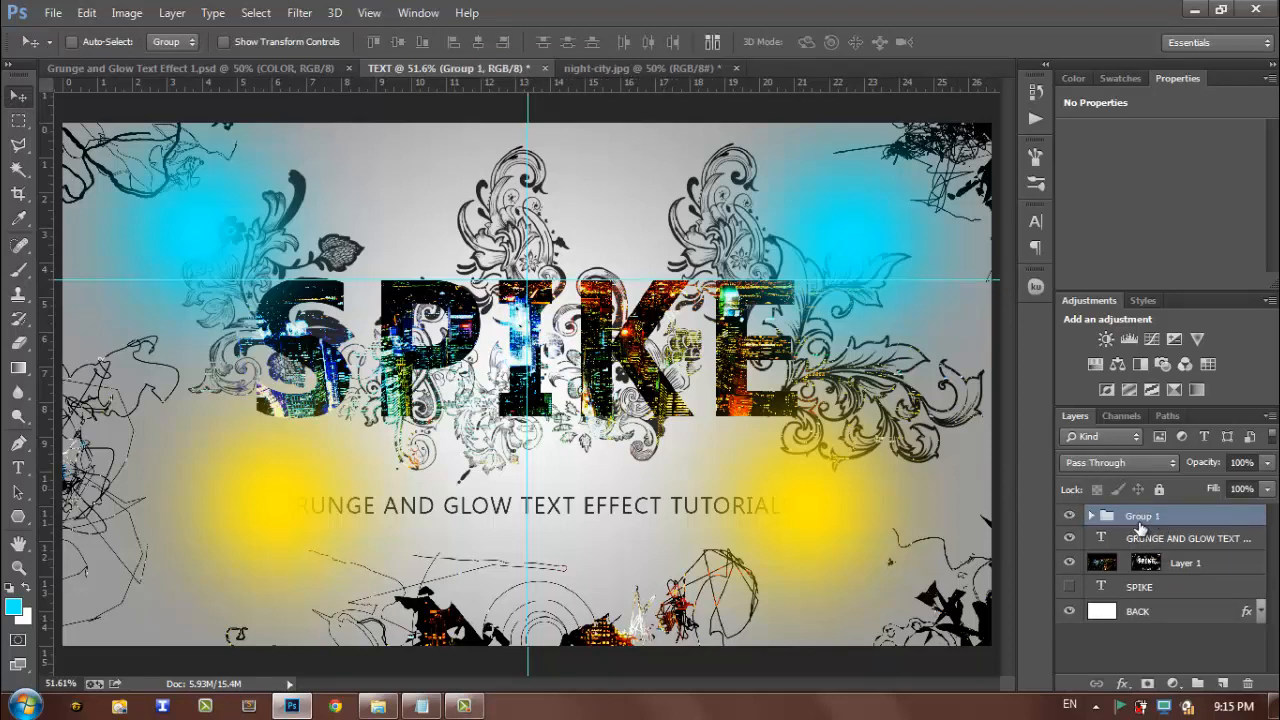
double_click(1140, 518)
type("COLOR")
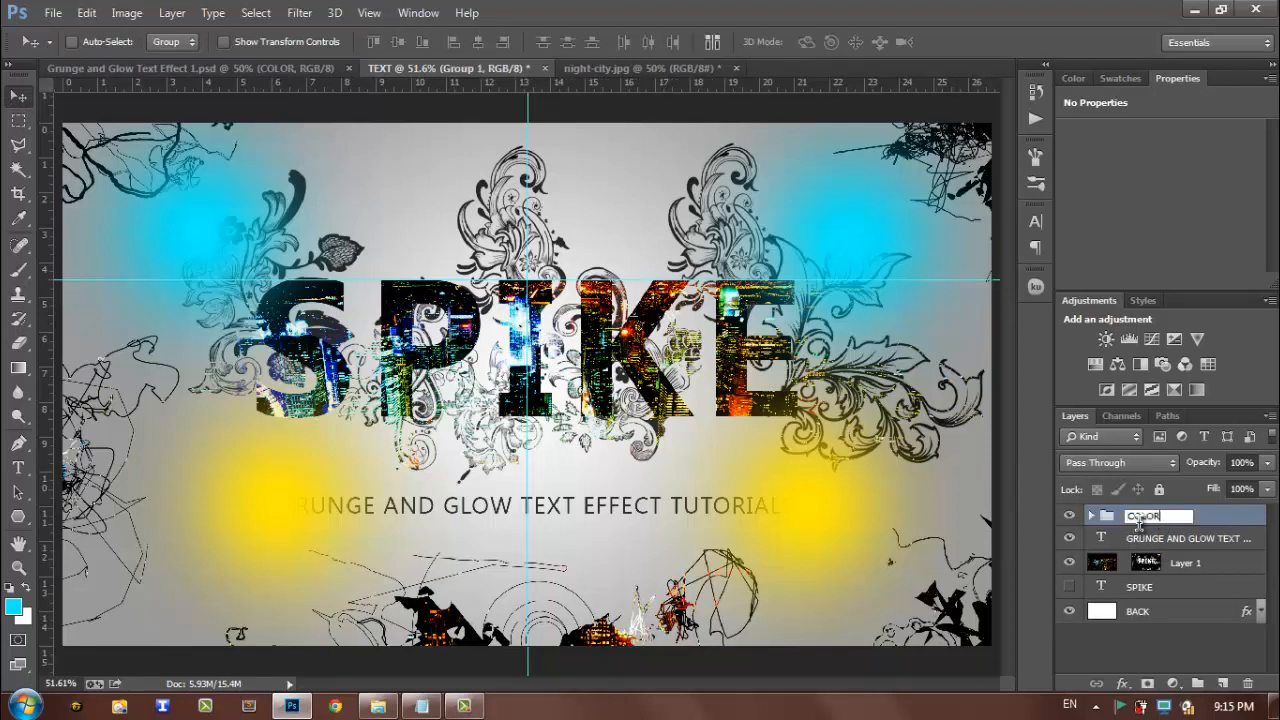
left_click(1160, 637)
left_click(1172, 515)
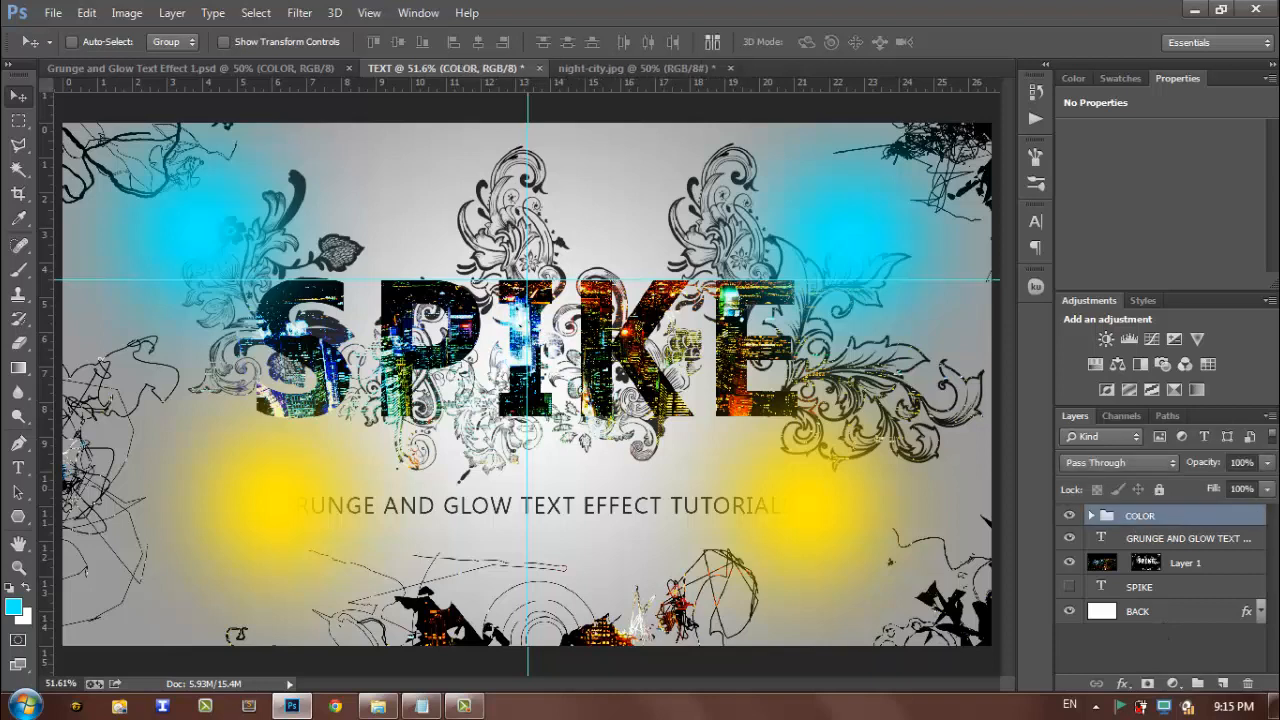
Reduce the COLOR group's opacity to 84% and keep the group selected.
left_click_drag(1267, 470, 1256, 488)
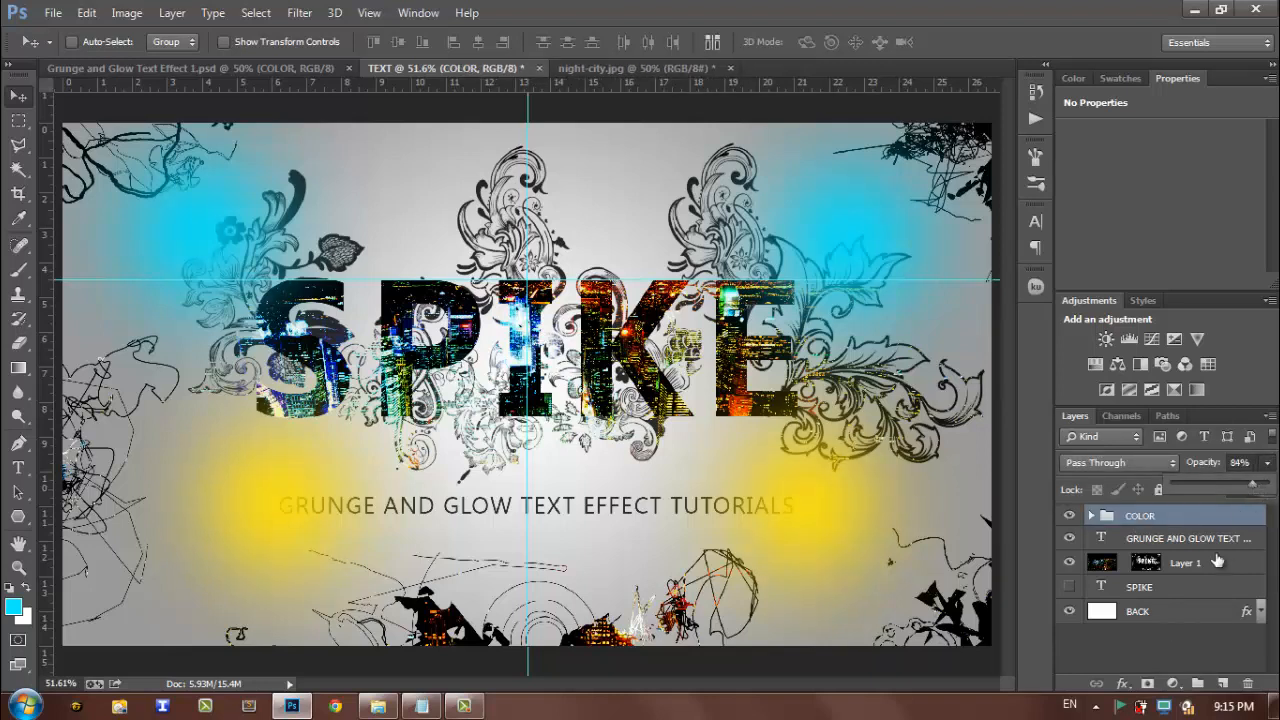
left_click(1181, 640)
left_click(1176, 516)
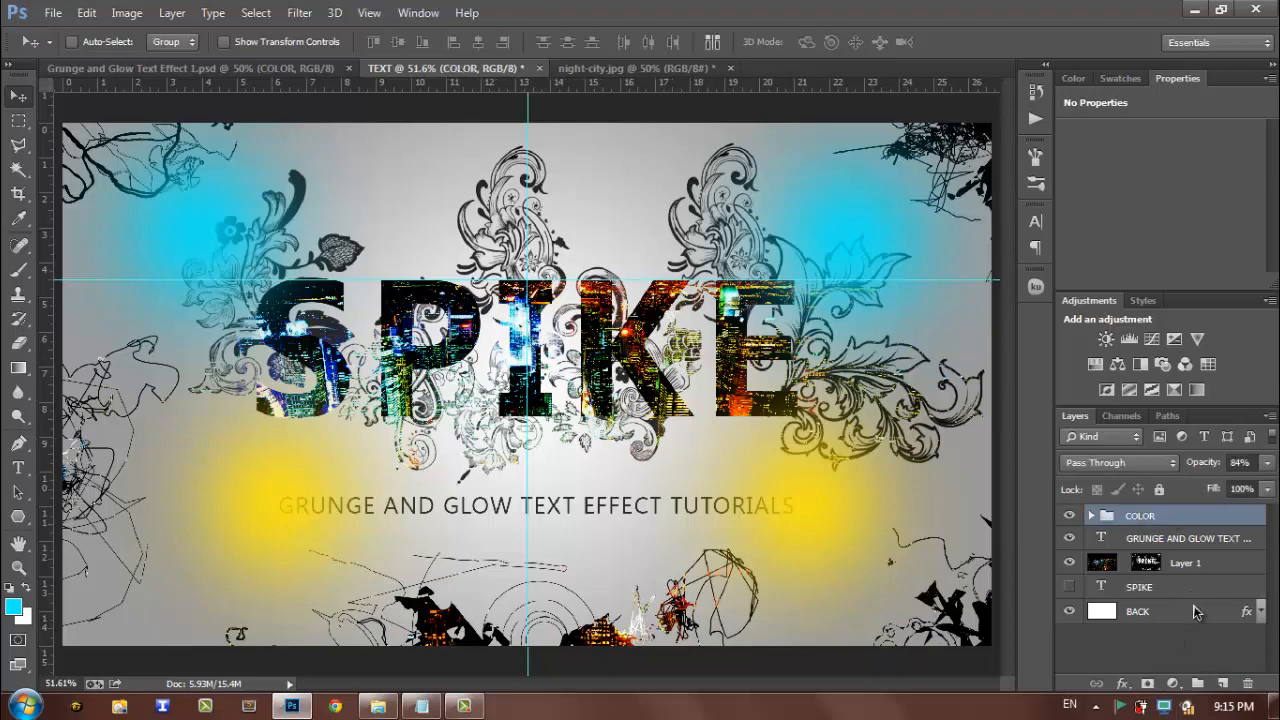
Add a Hue/Saturation adjustment layer above the COLOR group.
left_click(1173, 683)
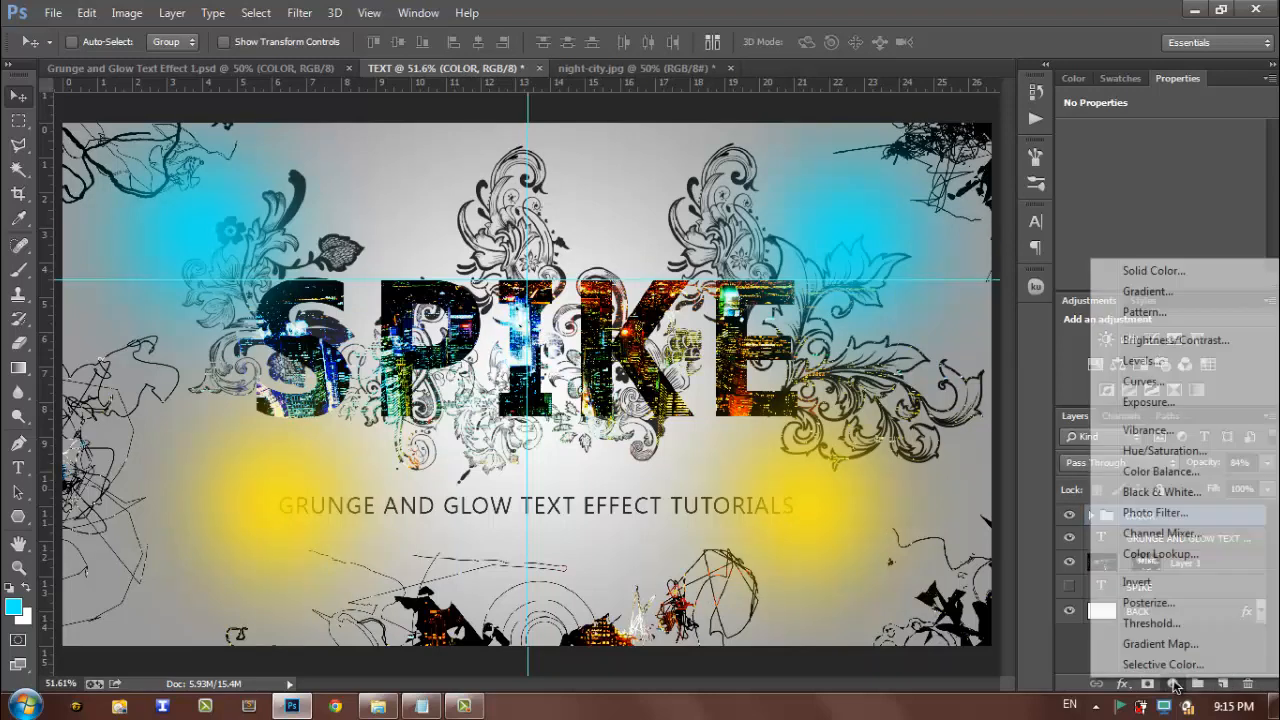
left_click(1196, 453)
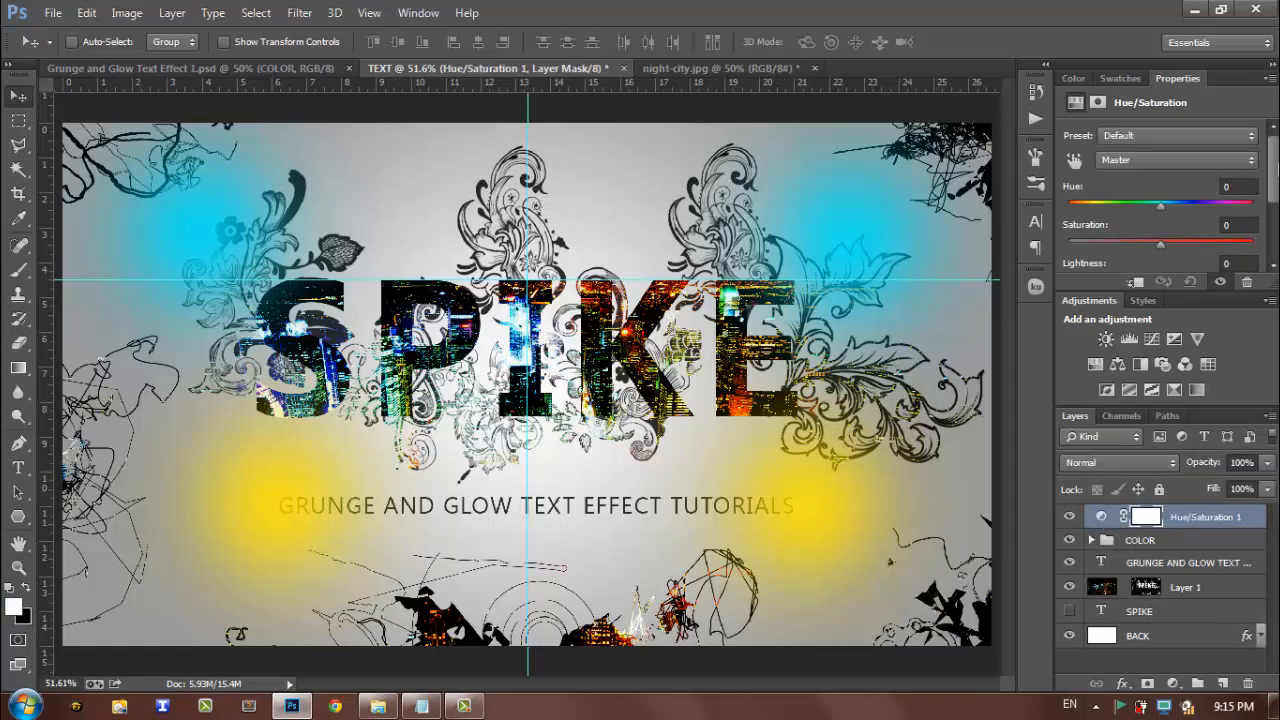
left_click_drag(1276, 170, 1275, 190)
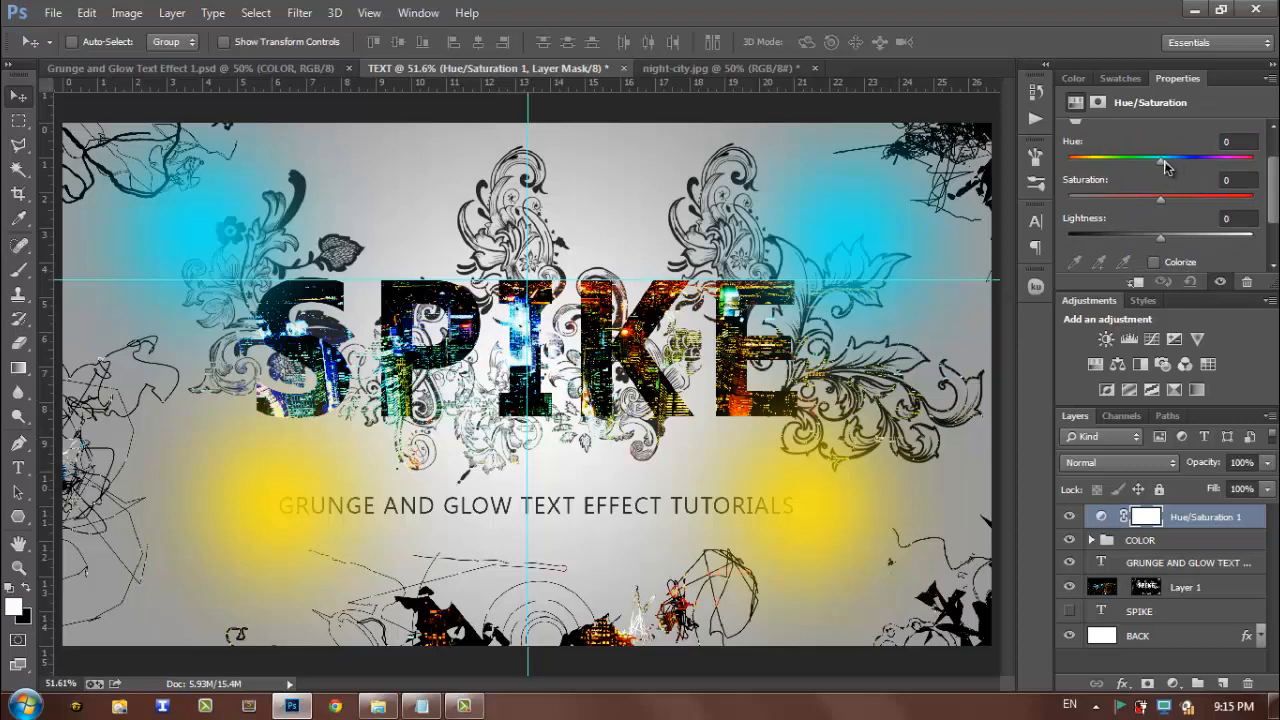
Set the blend mode of Layer 2 and Layer 3 inside the COLOR group to Screen, and collapse the group.
left_click(1092, 540)
left_click(1143, 592)
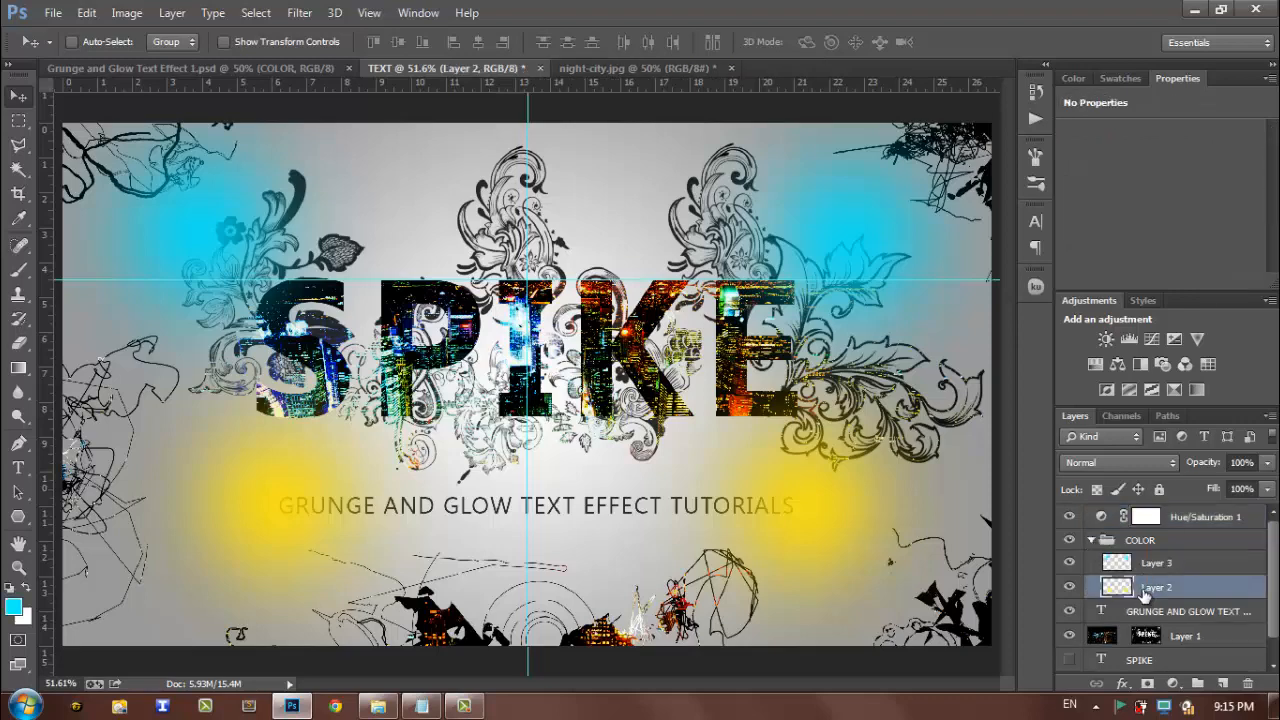
left_click(1148, 465)
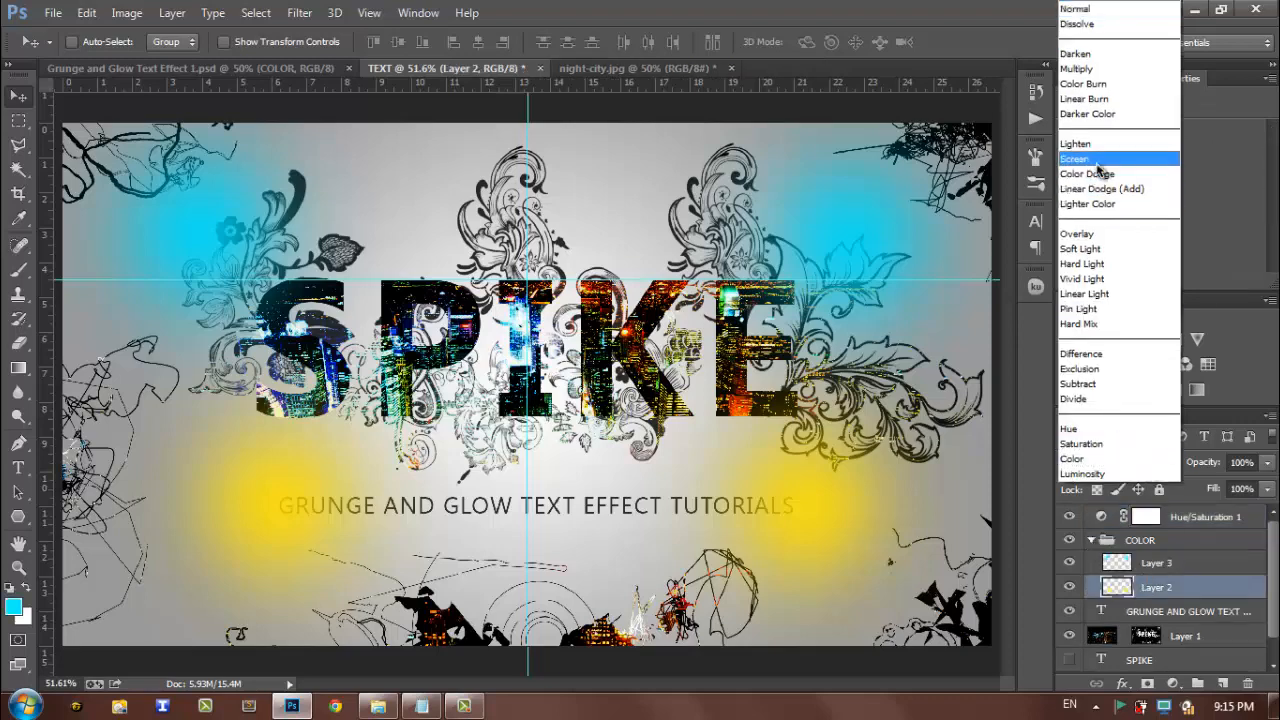
left_click(1090, 160)
left_click(1127, 557)
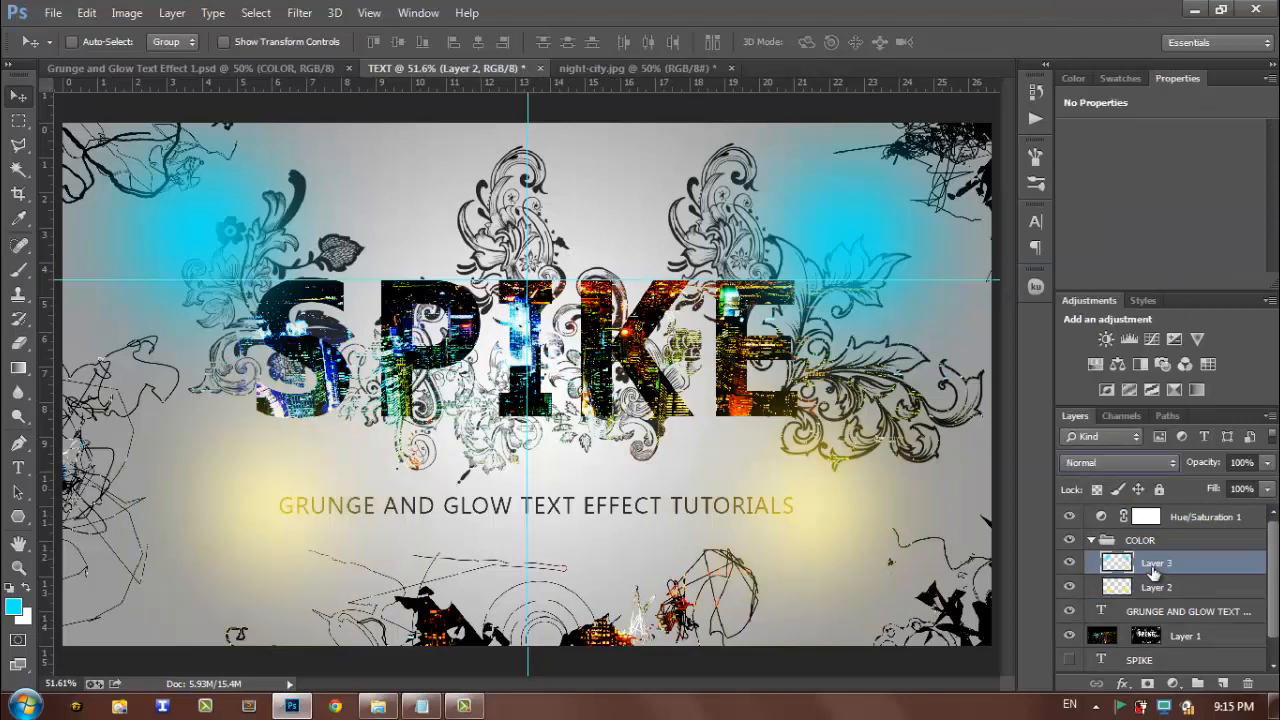
left_click(1147, 465)
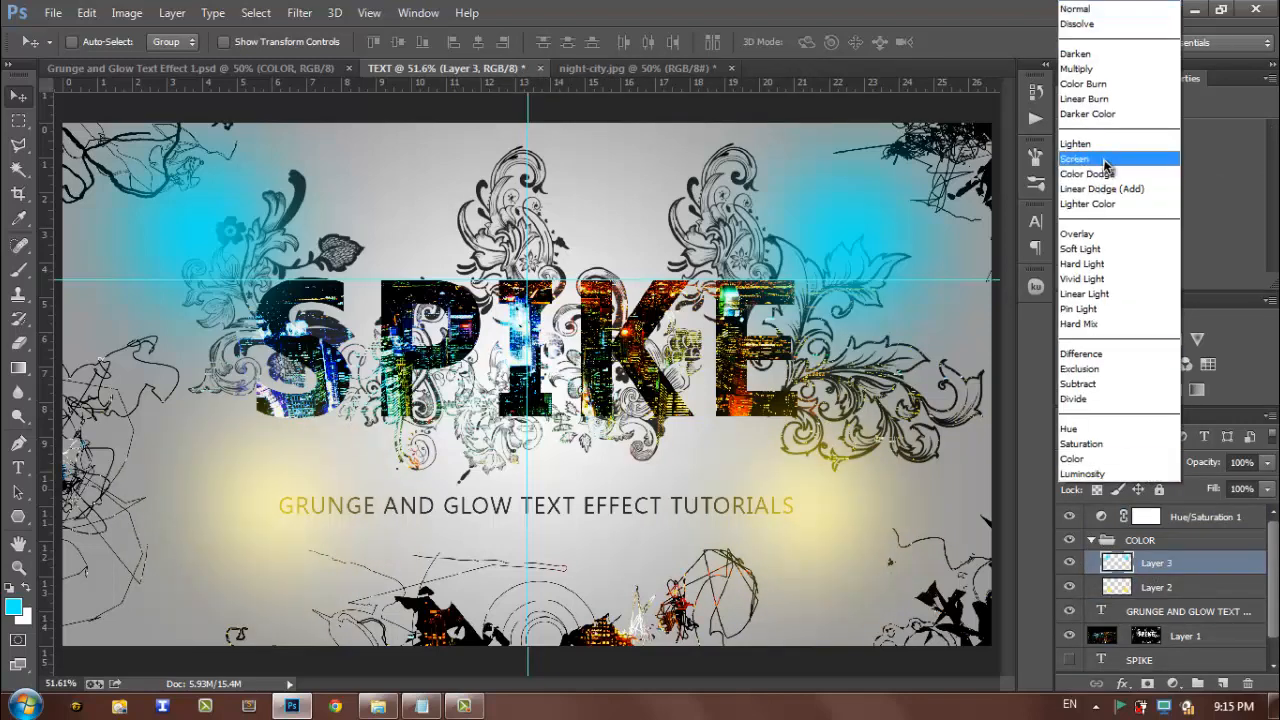
left_click(1103, 168)
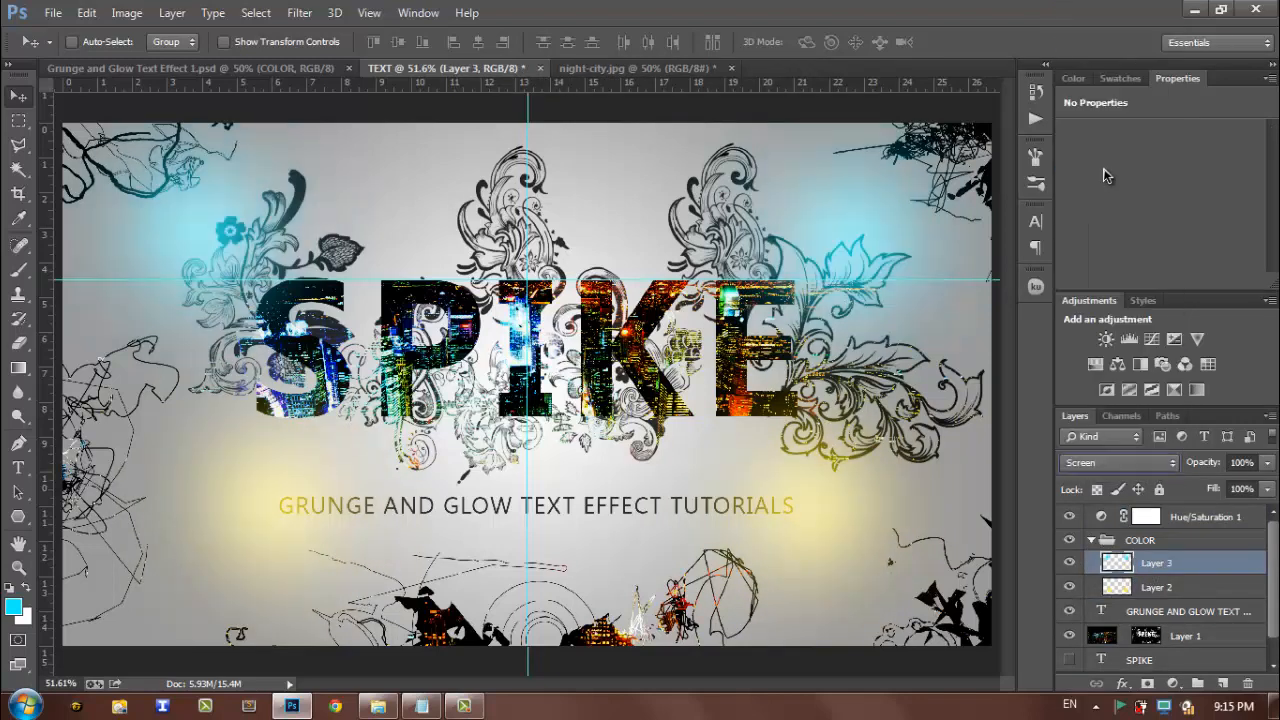
left_click(1110, 540)
left_click(1091, 540)
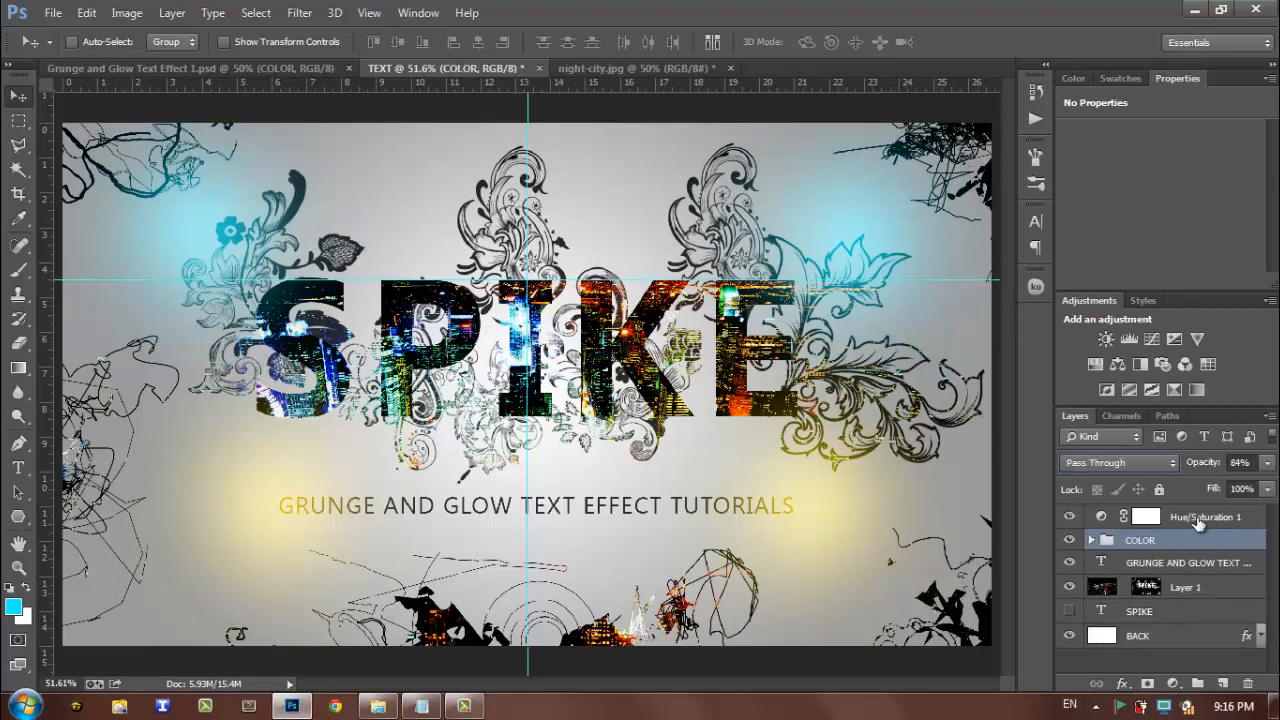
Set the Hue/Saturation 1 adjustment layer to Hue +135 and Saturation +14.
left_click(1200, 518)
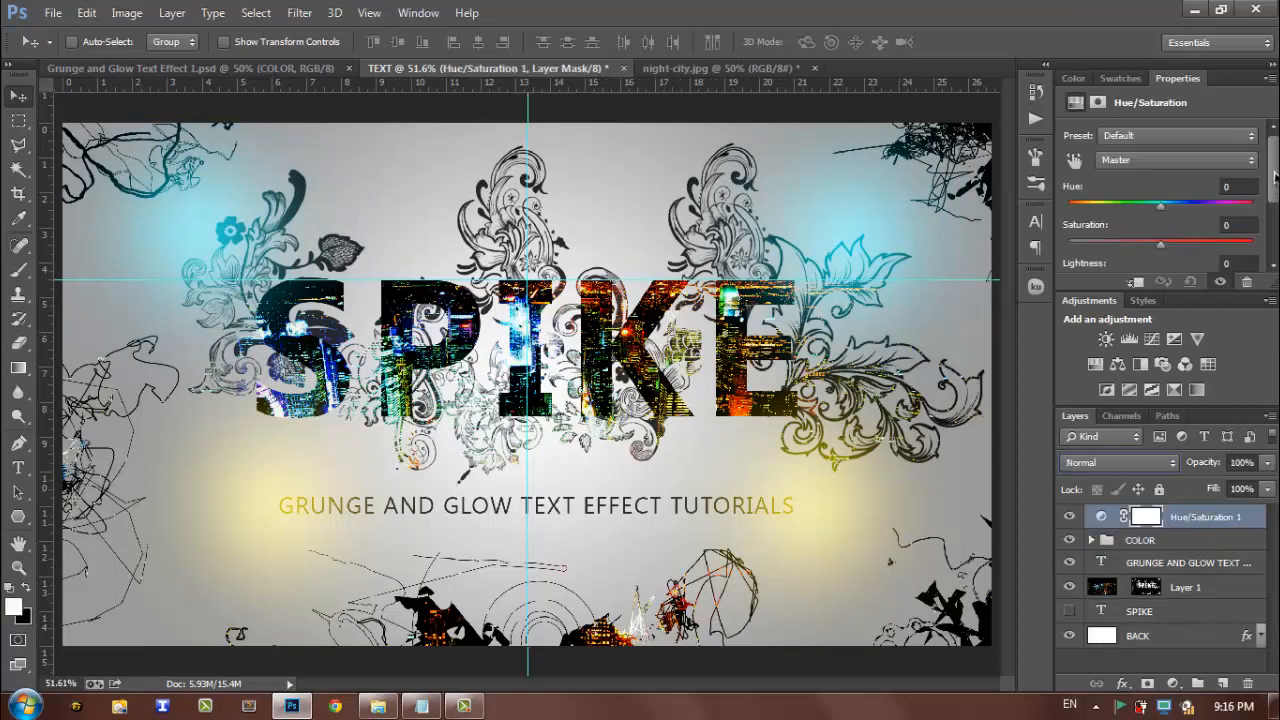
left_click_drag(1274, 177, 1274, 203)
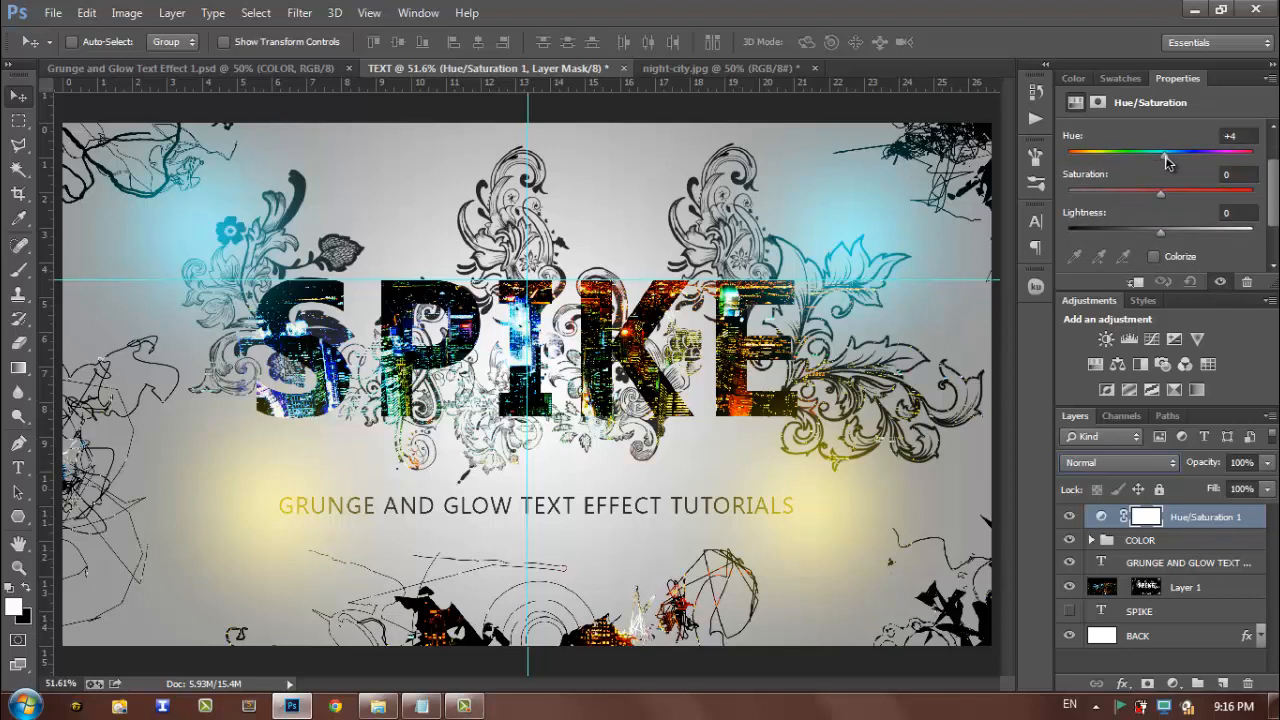
left_click_drag(1165, 158, 1193, 160)
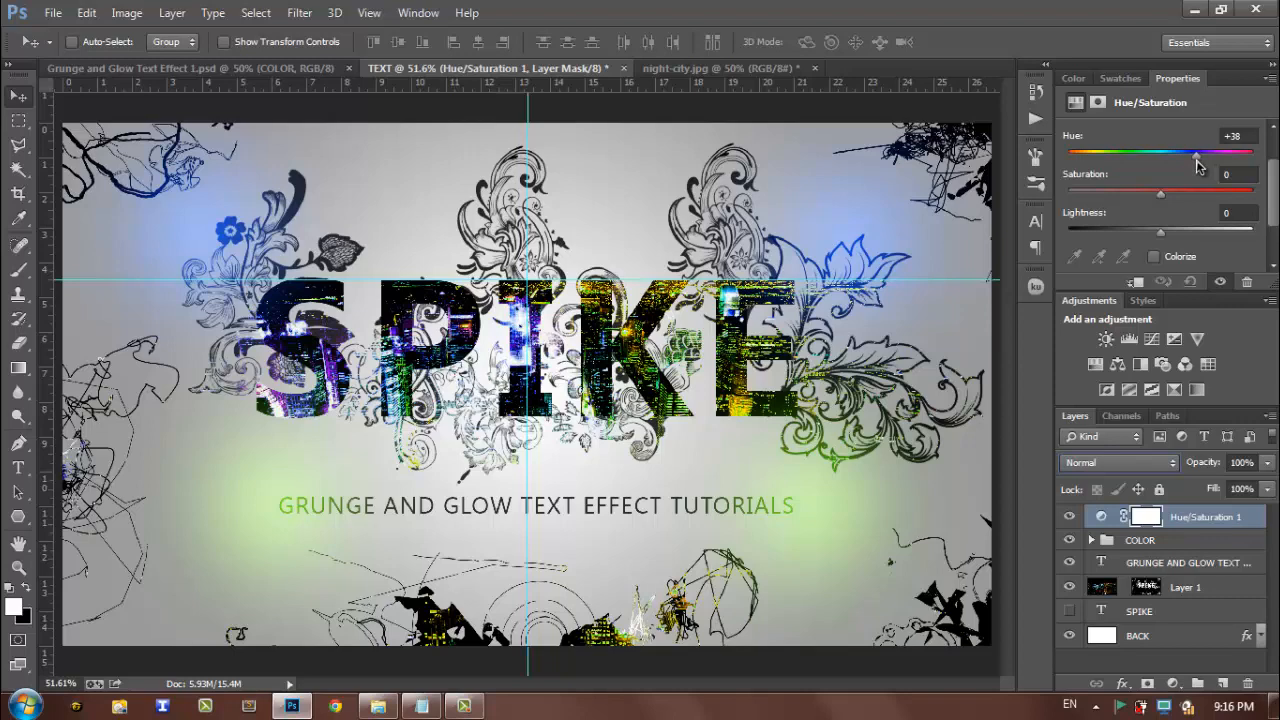
left_click_drag(1198, 165, 1238, 178)
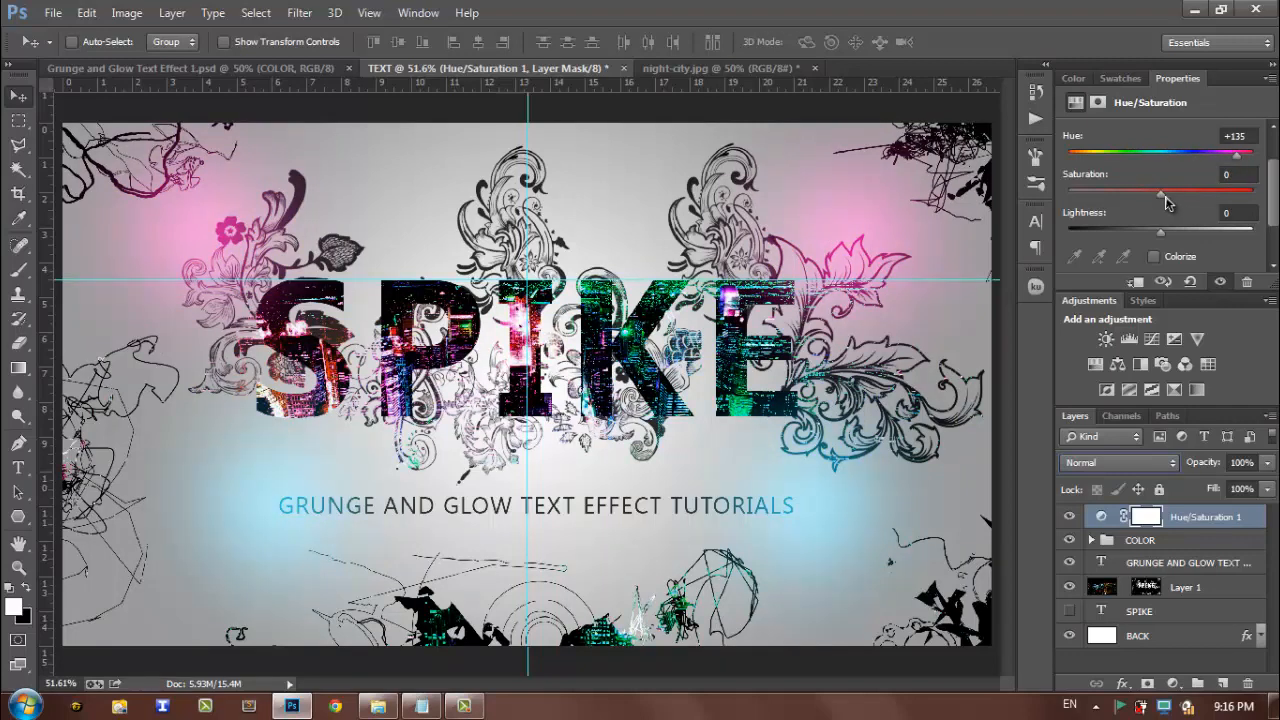
left_click_drag(1168, 201, 1176, 201)
scroll(1160, 190, "up", 2)
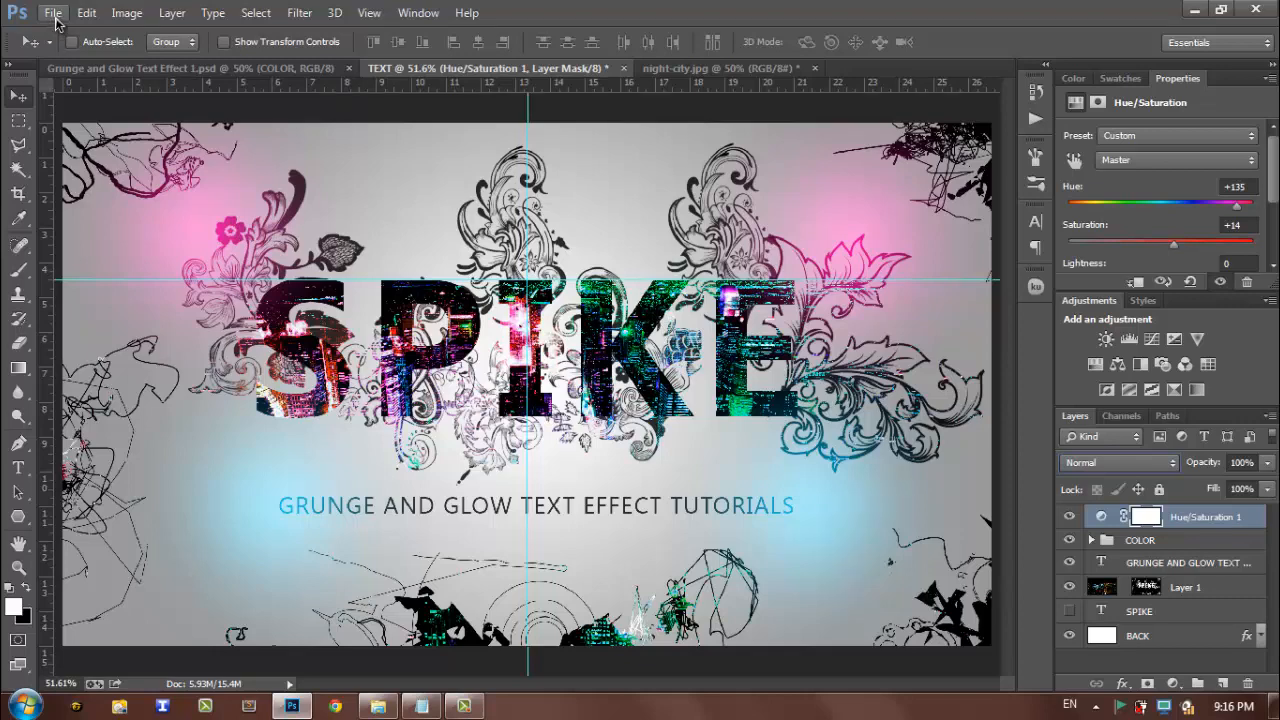
Save the artwork to the Desktop as a JPEG named TEXT with quality 8 and Baseline ("Standard") format.
left_click(53, 13)
left_click(128, 240)
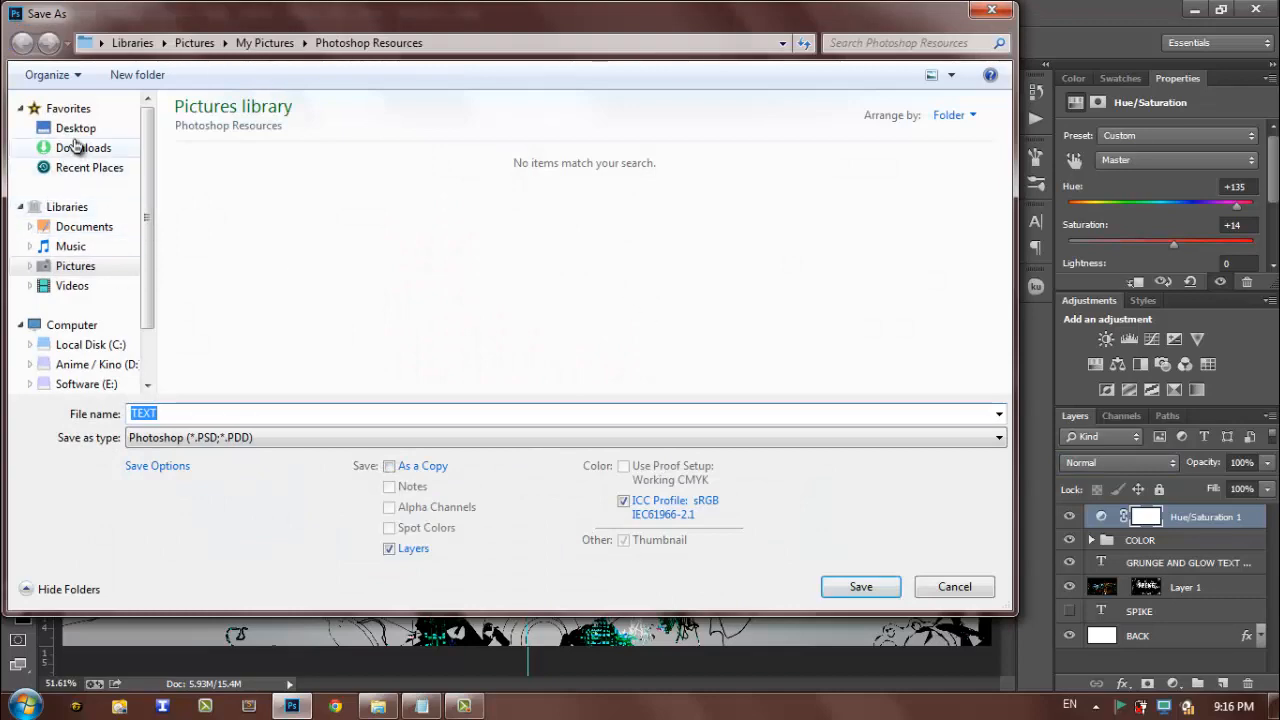
left_click(75, 128)
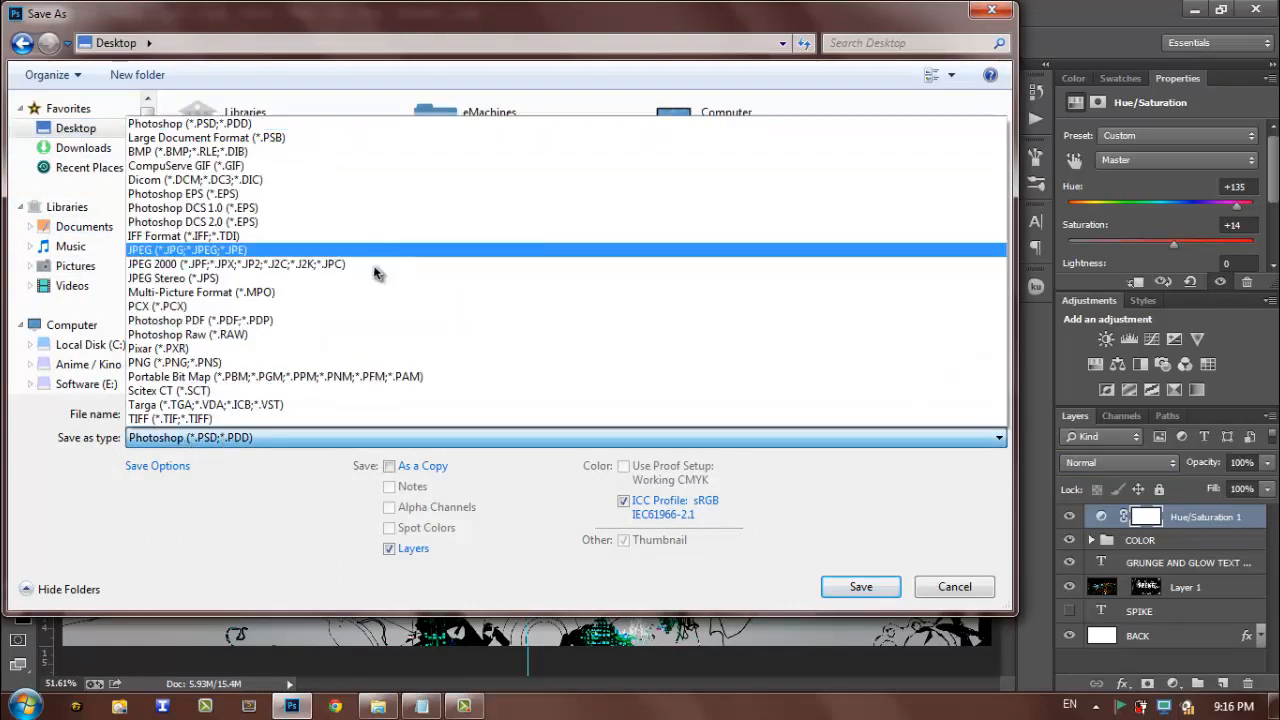
left_click(340, 253)
left_click(860, 587)
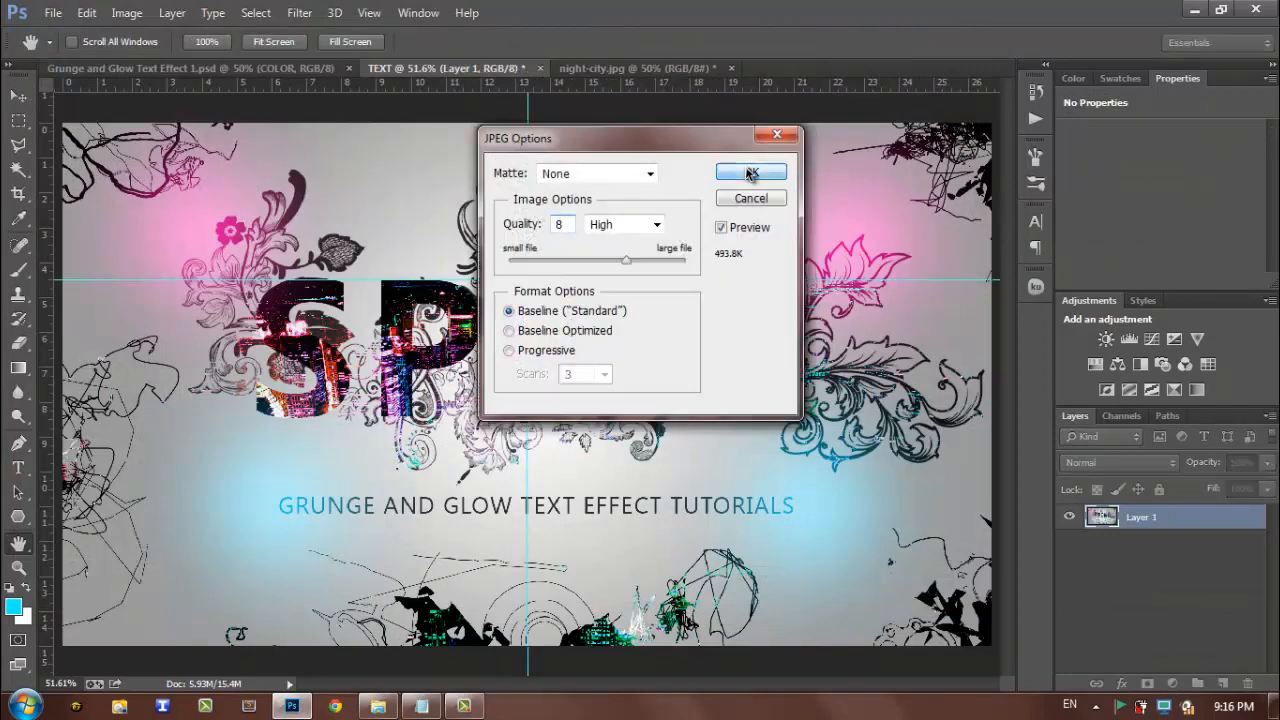
left_click(751, 173)
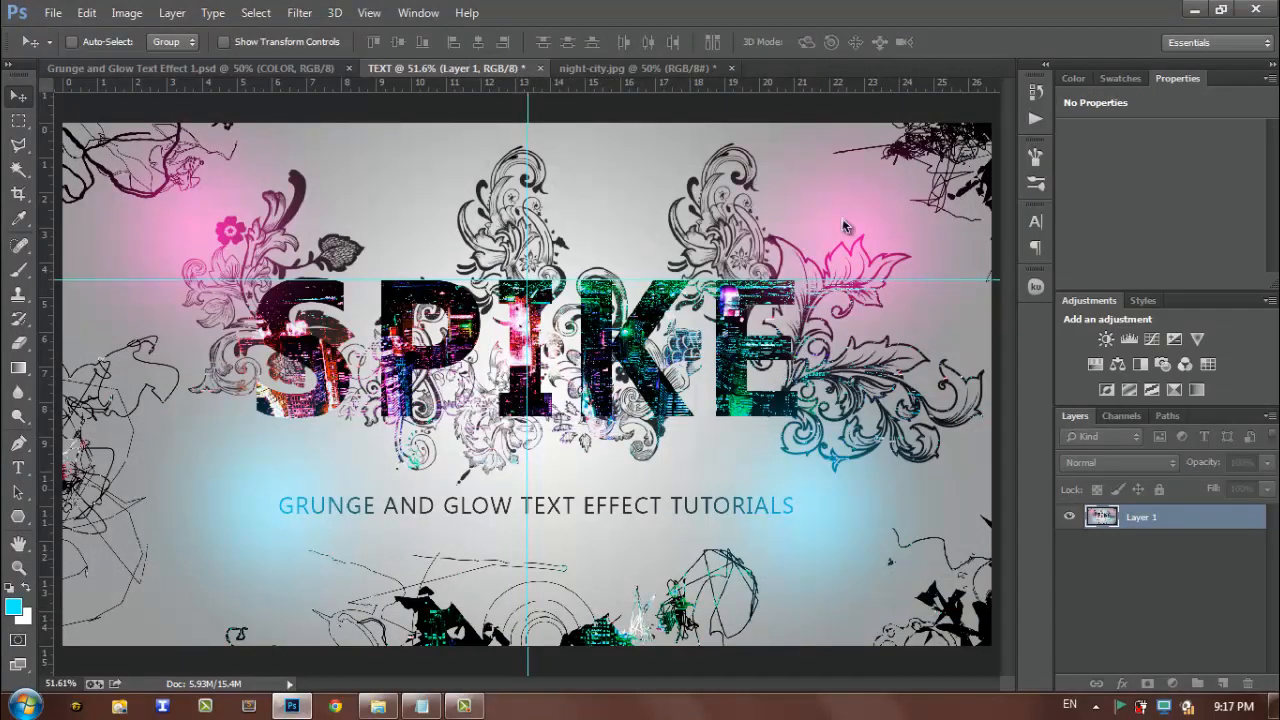
Switch to the Windows desktop and open the saved TEXT image to view the final result.
left_click(1195, 10)
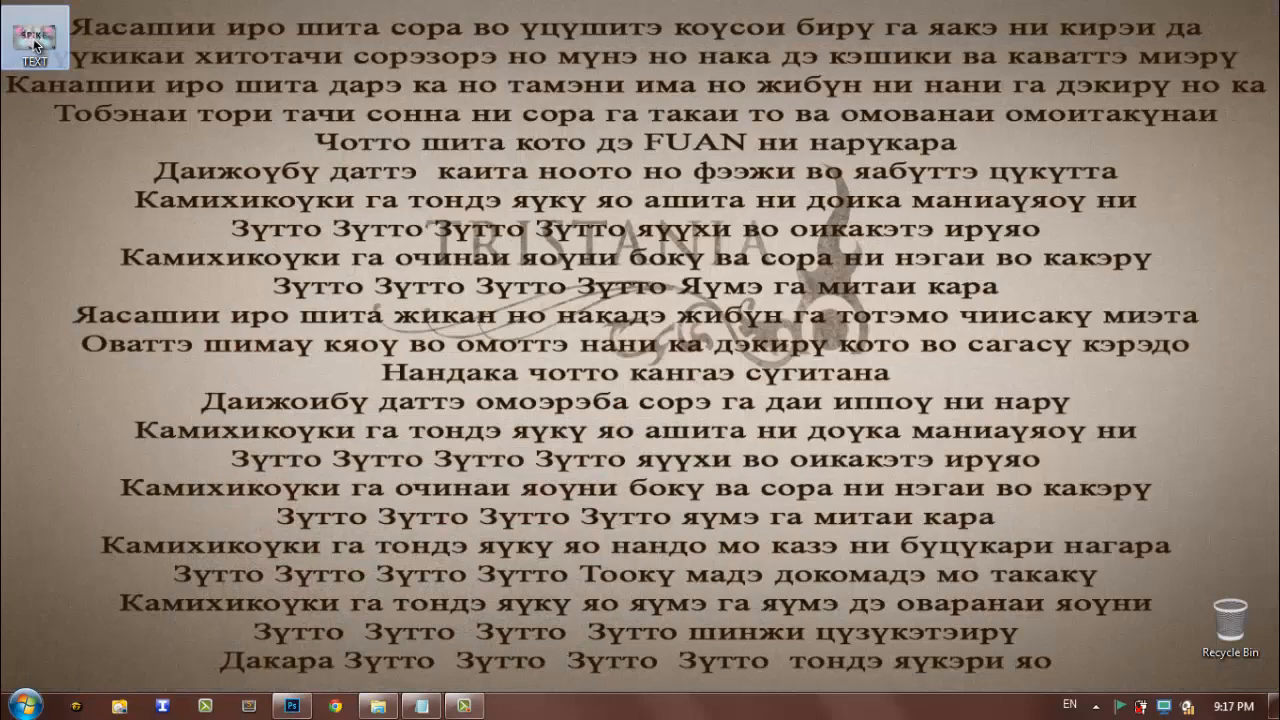
double_click(36, 44)
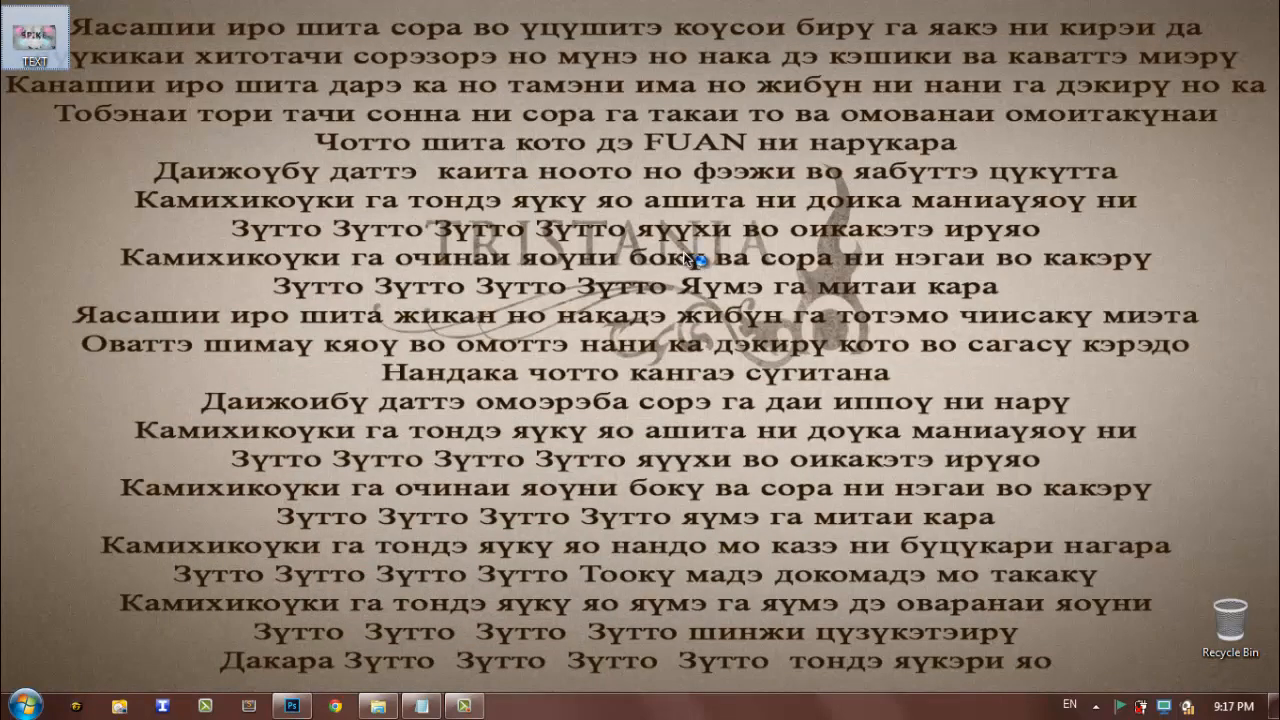